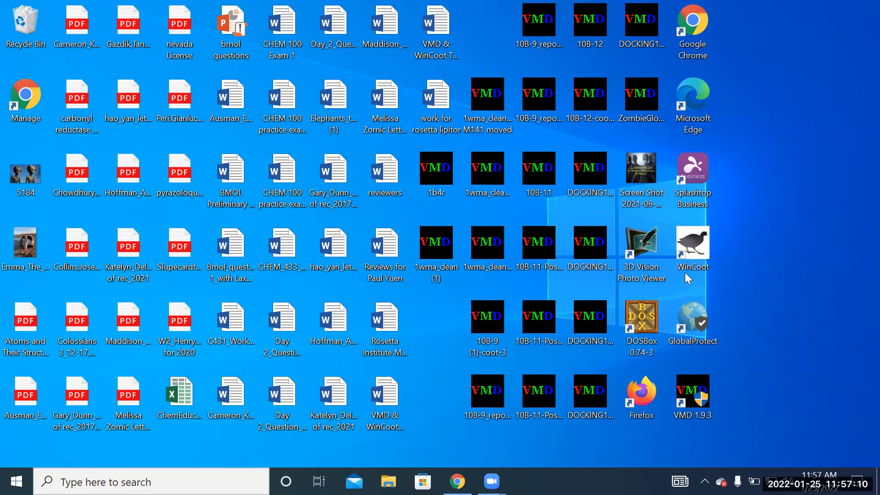
- Launch WinCoot from the desktop and maximize its window
{"action": "double_click", "coordinate": [698, 247]}
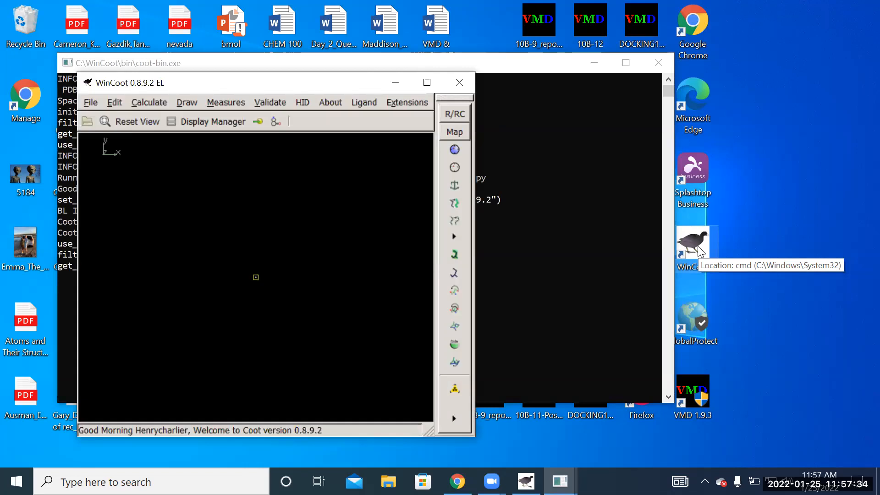
{"action": "double_click", "coordinate": [304, 81]}
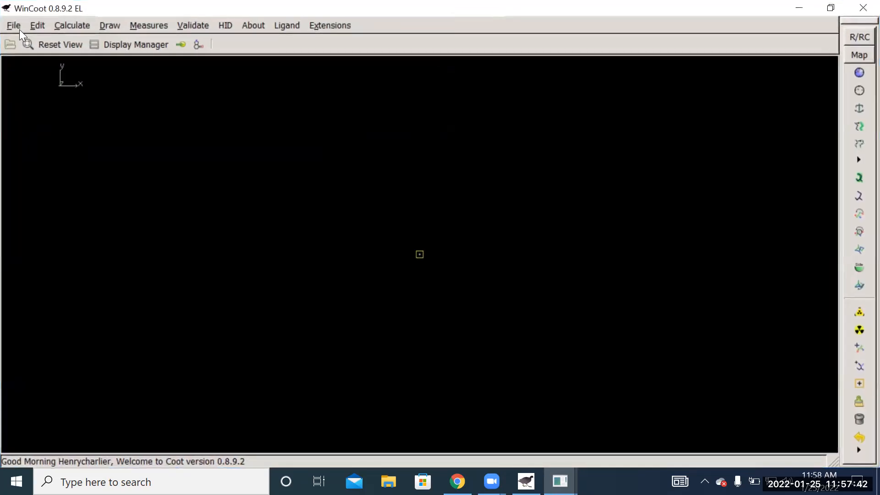
{"action": "left_click", "coordinate": [13, 26]}
{"action": "left_click", "coordinate": [17, 23]}
{"action": "left_click", "coordinate": [18, 23]}
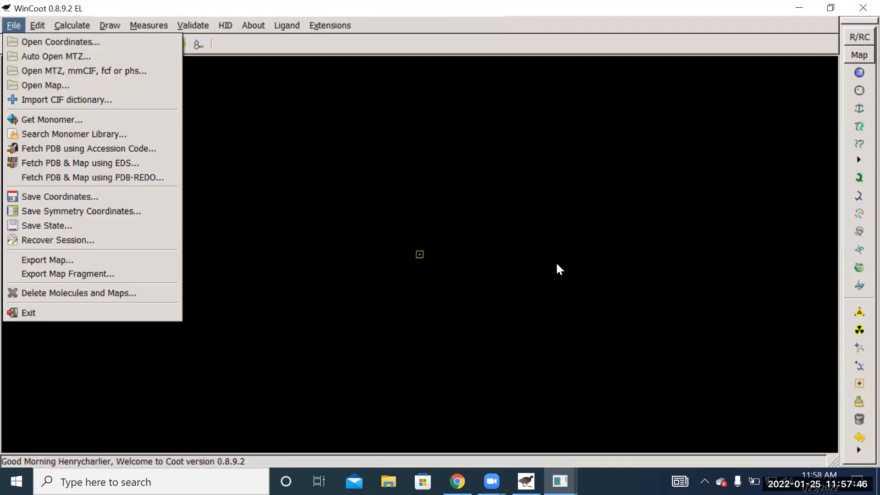
{"action": "left_click", "coordinate": [727, 106]}
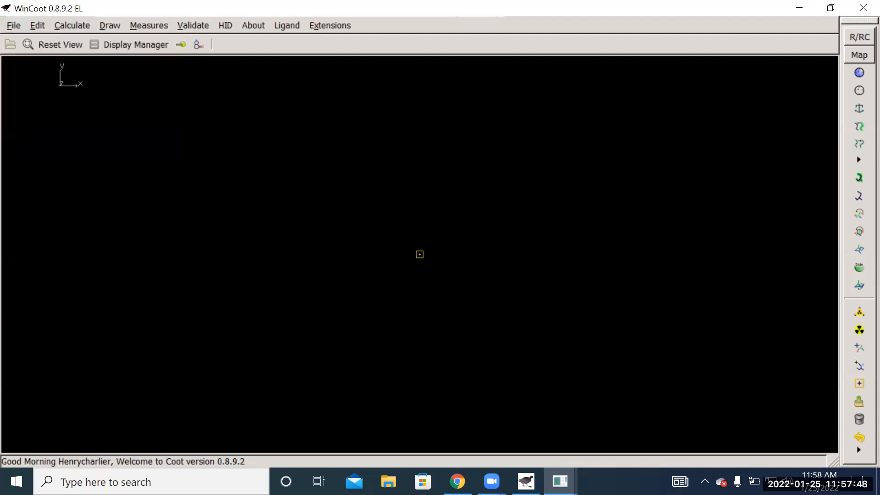
{"action": "left_click", "coordinate": [8, 25]}
{"action": "left_click", "coordinate": [35, 38]}
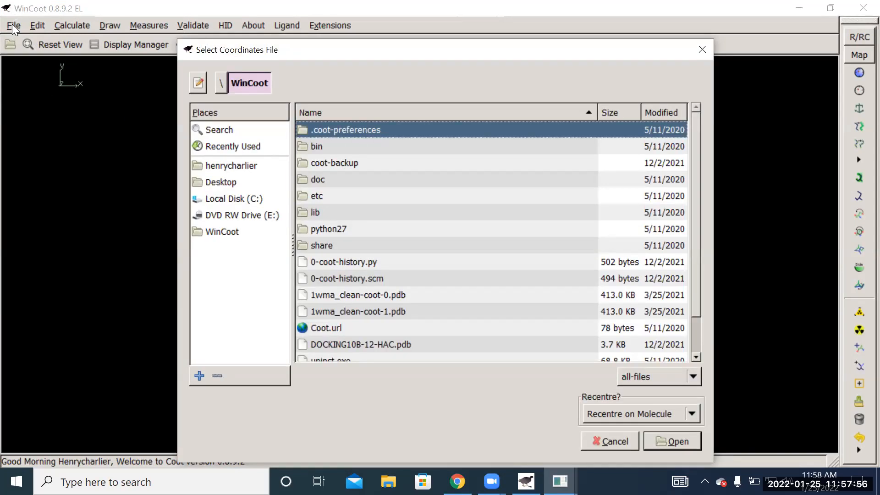
{"action": "left_click", "coordinate": [608, 441]}
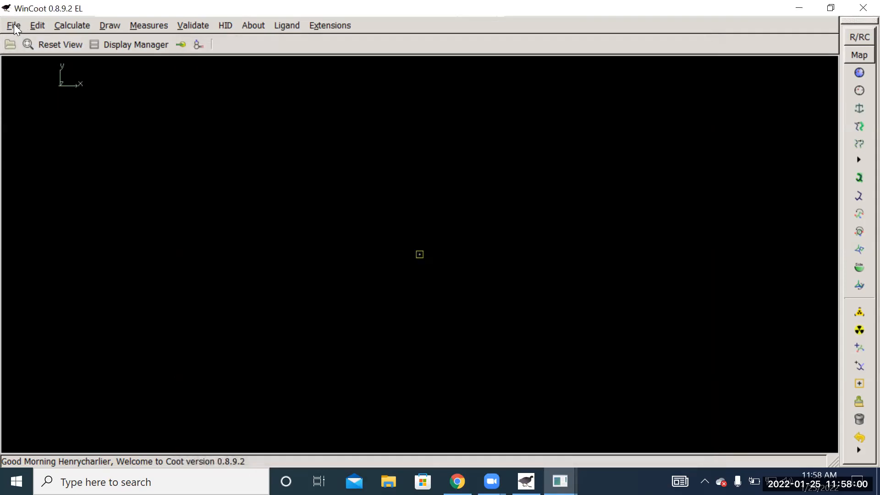
- Open the coordinates file 1wma_clean (1).pdb from the Desktop folder
{"action": "left_click", "coordinate": [14, 25]}
{"action": "mouse_move", "coordinate": [33, 25]}
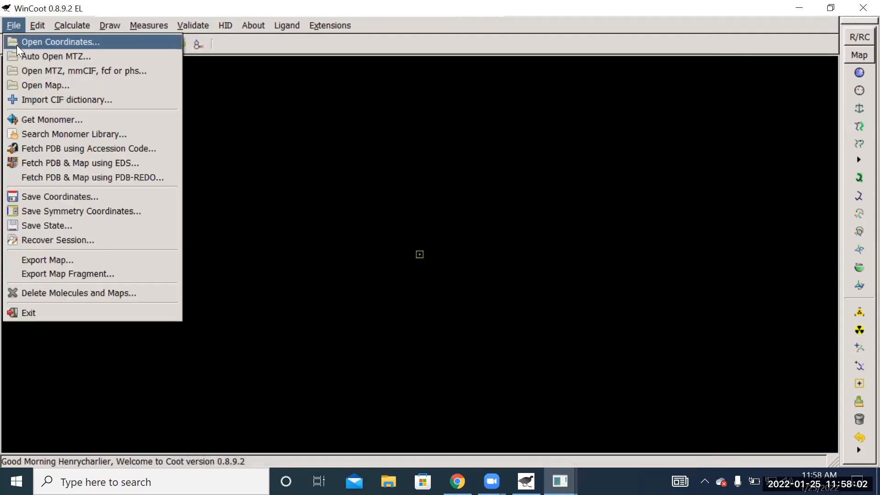
{"action": "left_click", "coordinate": [17, 43]}
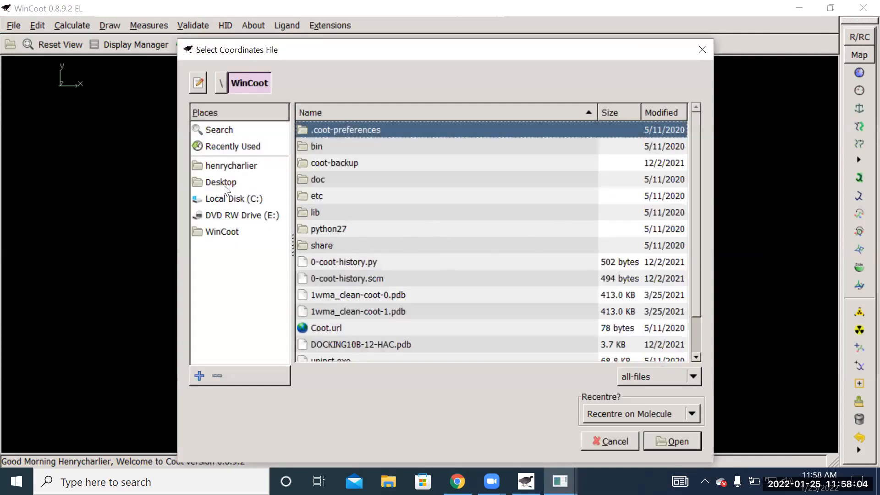
{"action": "left_click", "coordinate": [223, 182]}
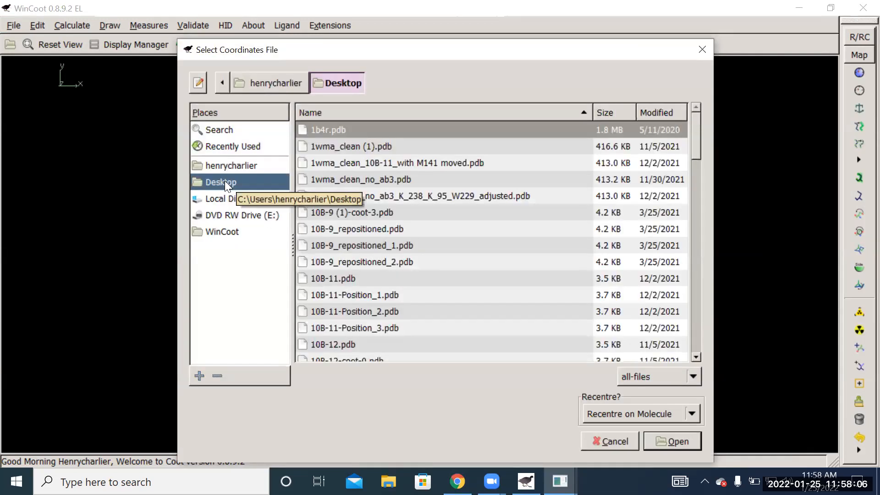
{"action": "left_click", "coordinate": [347, 146]}
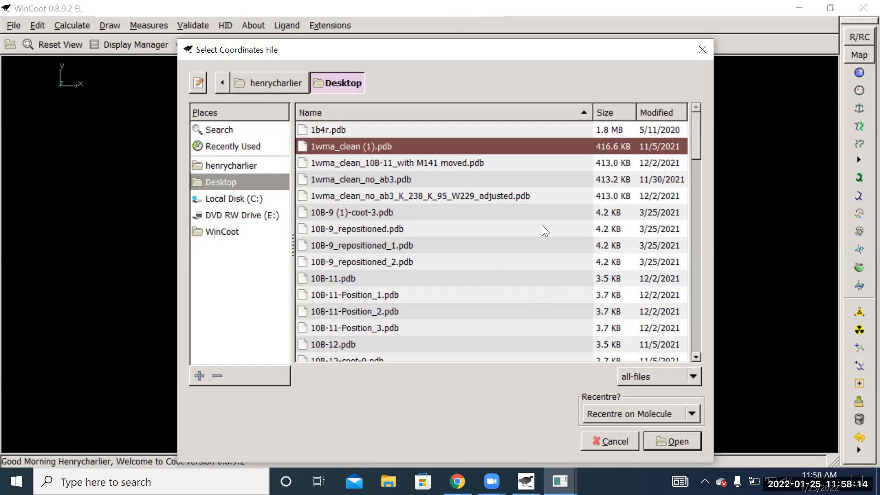
{"action": "left_click", "coordinate": [684, 437]}
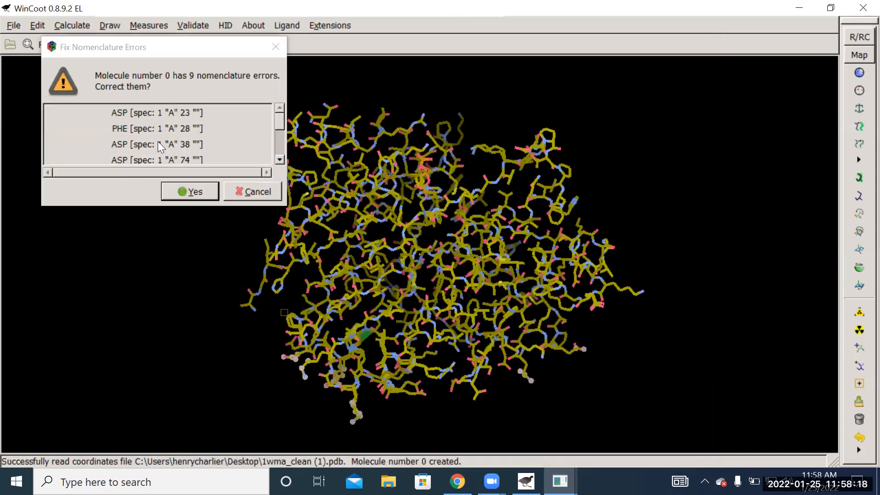
- Review the list of nomenclature errors in the loaded molecule and accept their correction
{"action": "scroll", "coordinate": [175, 133], "scroll_direction": "down", "scroll_amount": 3}
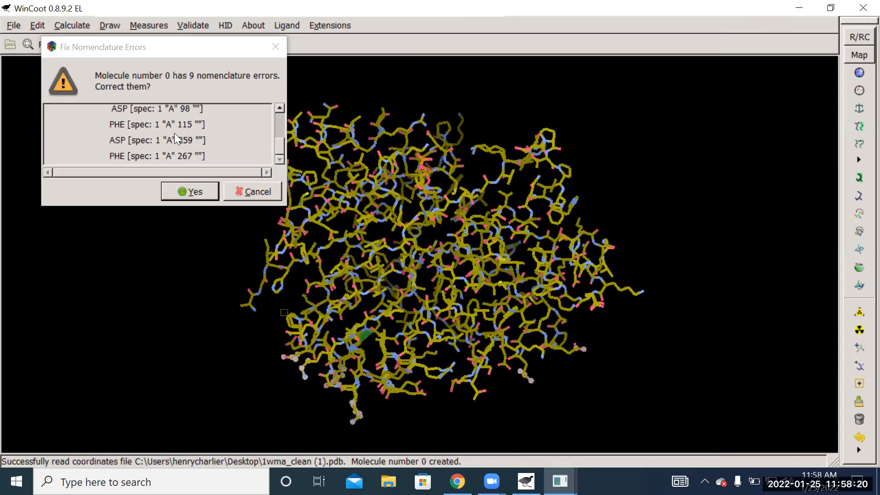
{"action": "scroll", "coordinate": [175, 129], "scroll_direction": "up", "scroll_amount": 3}
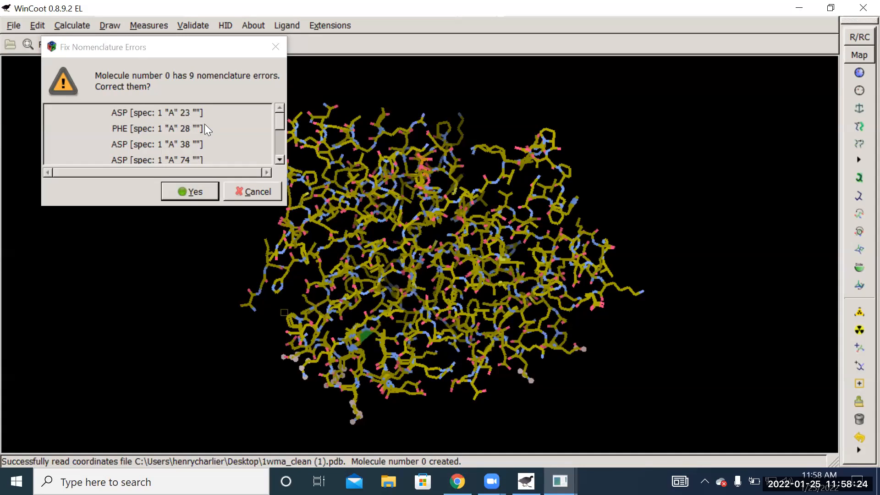
{"action": "left_click", "coordinate": [196, 194]}
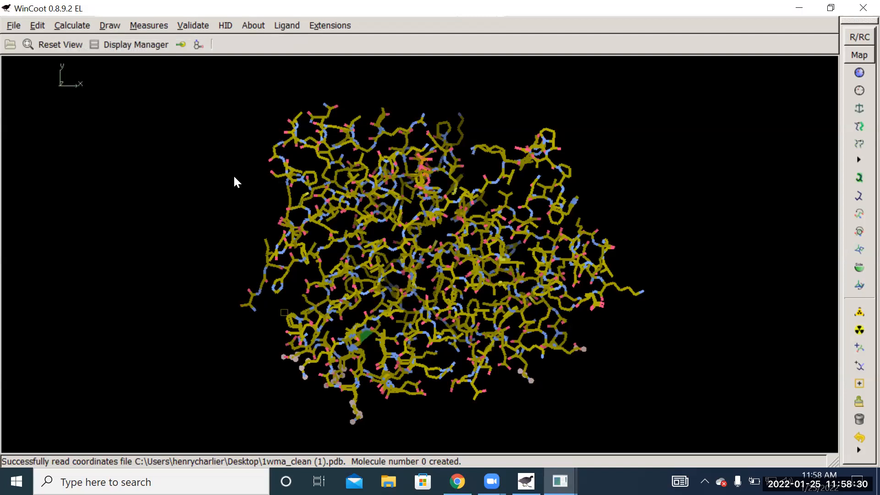
- Change the representation of the 1wma_clean (1).pdb molecule to CAs + Ligands and minimize the Display Manager
{"action": "left_click_drag", "start_coordinate": [265, 193], "coordinate": [544, 192]}
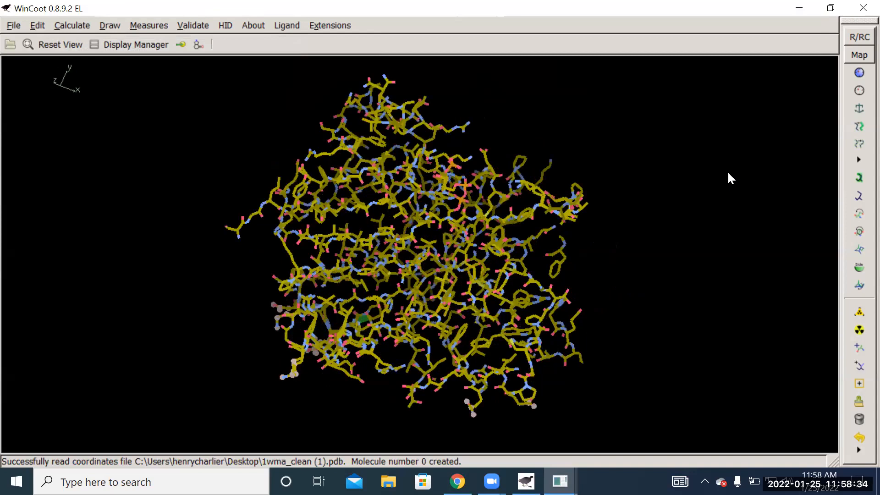
{"action": "left_click_drag", "start_coordinate": [611, 133], "coordinate": [681, 170]}
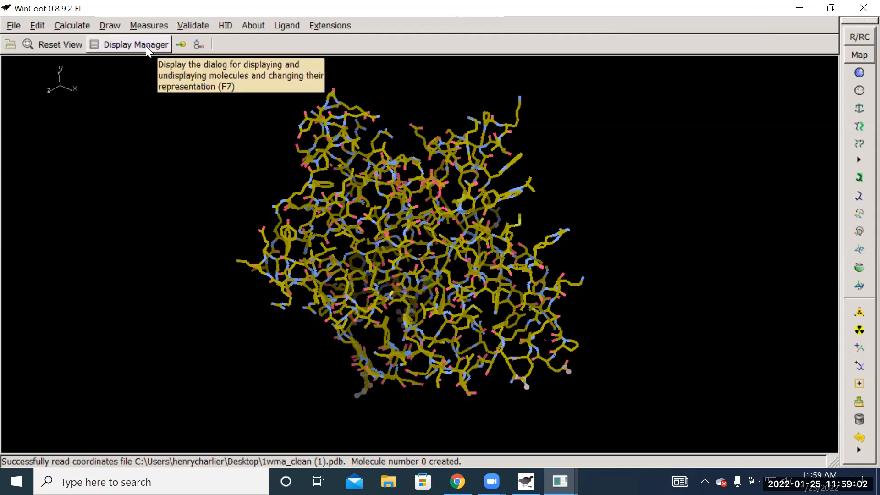
{"action": "left_click", "coordinate": [121, 43]}
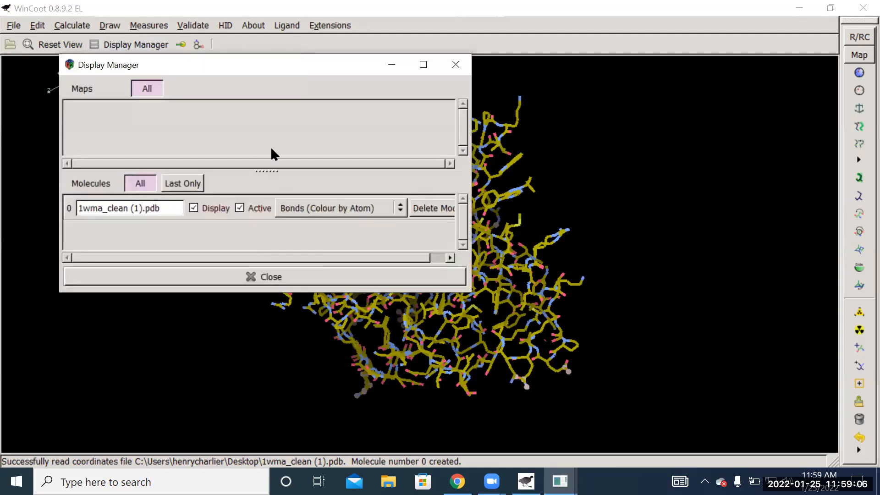
{"action": "left_click", "coordinate": [399, 207]}
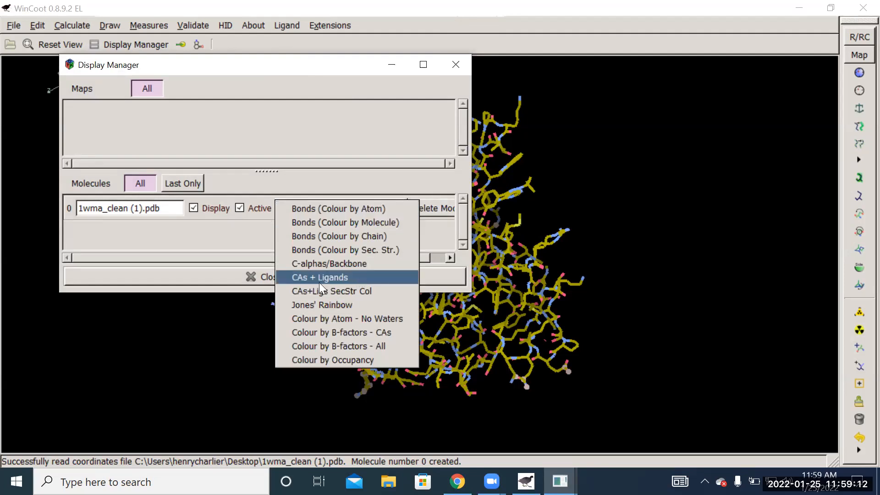
{"action": "left_click", "coordinate": [344, 277]}
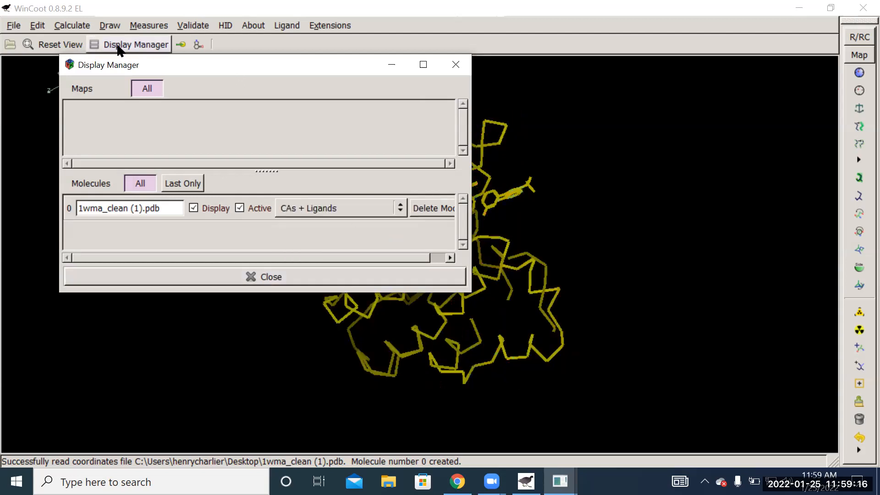
{"action": "left_click", "coordinate": [392, 65]}
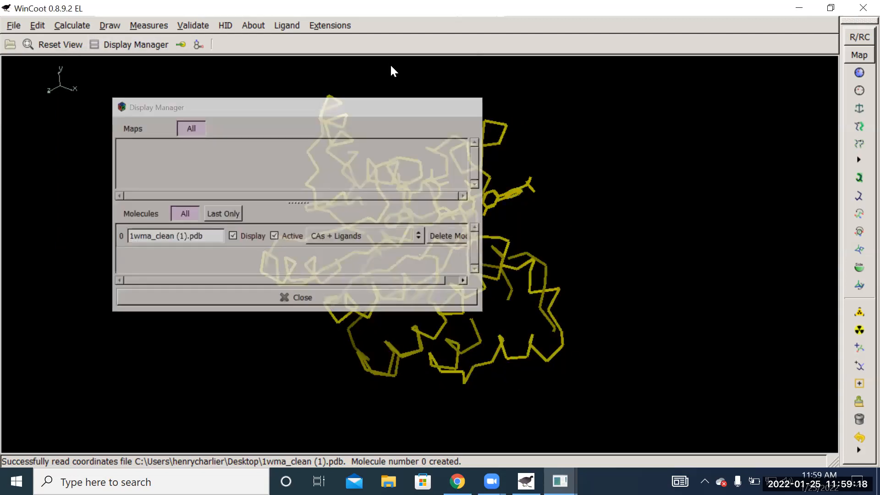
- Set the clipping adjustment of the protein view to -10.0 and accept it
{"action": "mouse_move", "coordinate": [633, 287]}
{"action": "left_mouse_down"}
{"action": "mouse_move", "coordinate": [578, 257]}
{"action": "mouse_move", "coordinate": [572, 183]}
{"action": "mouse_move", "coordinate": [473, 126]}
{"action": "mouse_move", "coordinate": [432, 129]}
{"action": "left_mouse_up"}
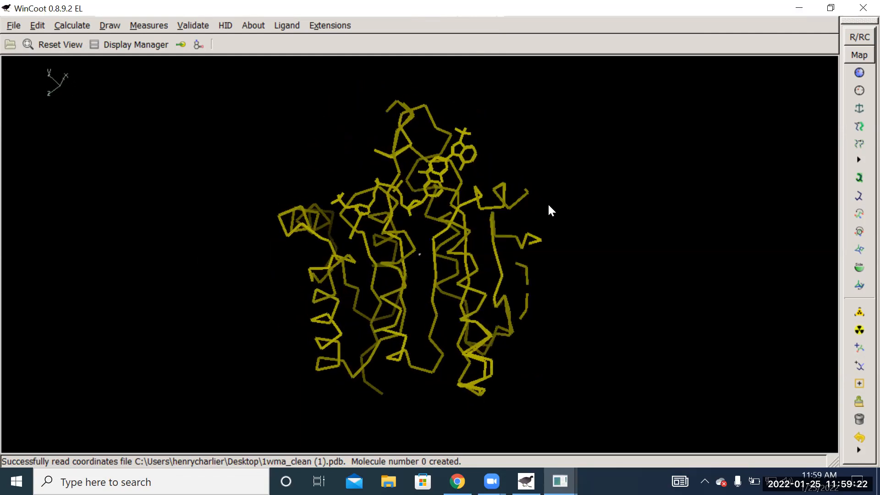
{"action": "right_click_drag", "start_coordinate": [569, 177], "coordinate": [640, 140]}
{"action": "left_click_drag", "start_coordinate": [640, 140], "coordinate": [500, 205]}
{"action": "left_click_drag", "start_coordinate": [559, 195], "coordinate": [416, 413]}
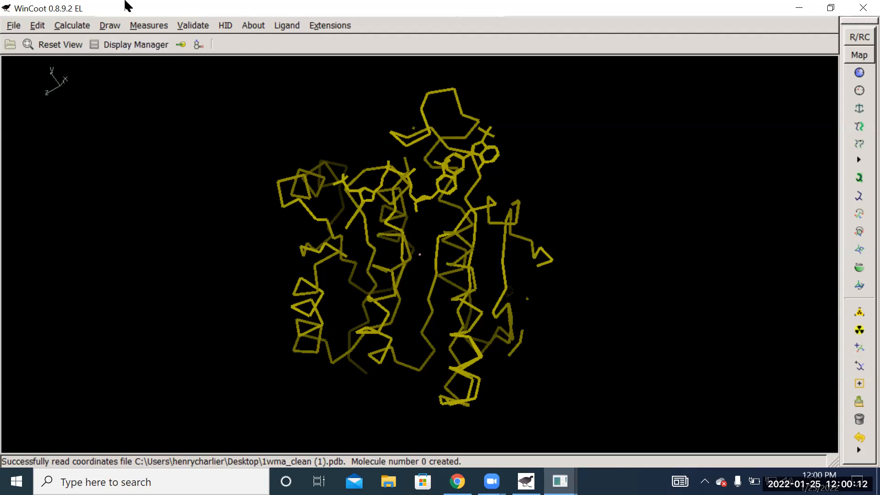
{"action": "left_click", "coordinate": [111, 25]}
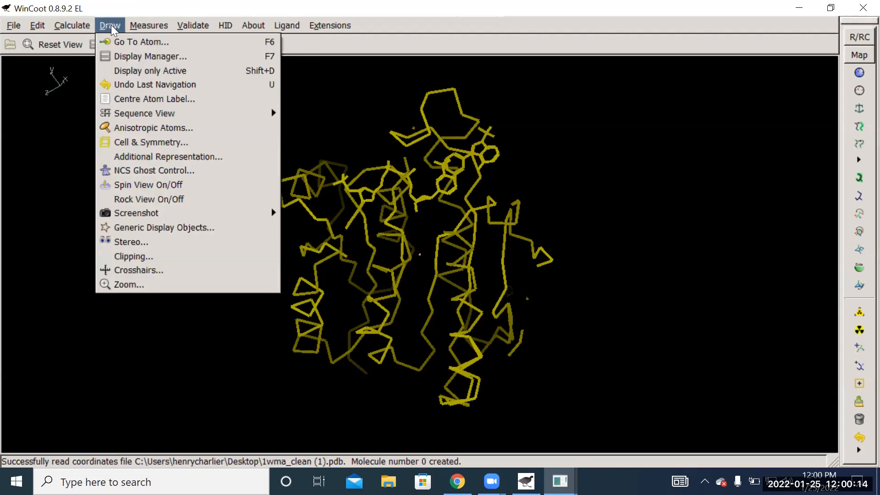
{"action": "left_click", "coordinate": [154, 257]}
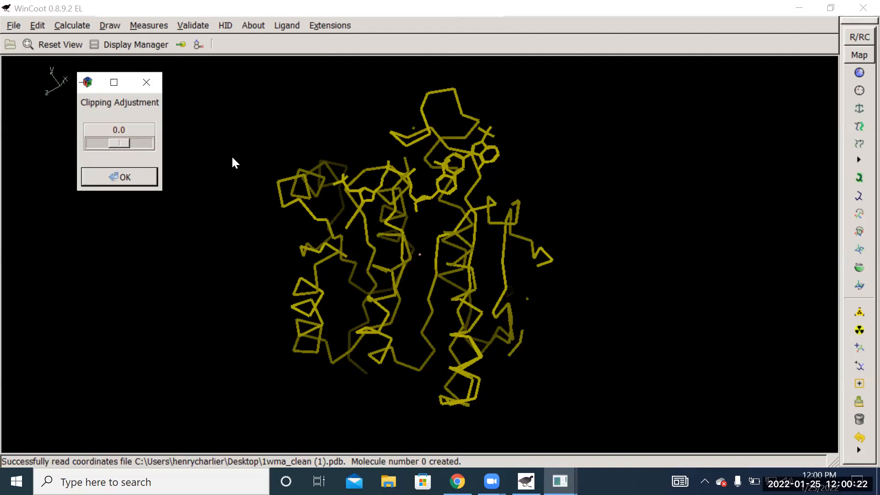
{"action": "left_click_drag", "start_coordinate": [123, 140], "coordinate": [88, 149]}
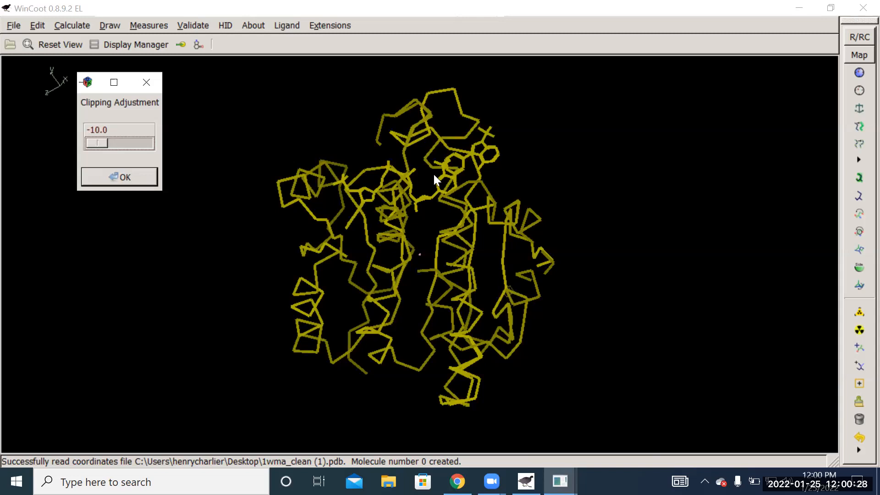
{"action": "left_click", "coordinate": [102, 177]}
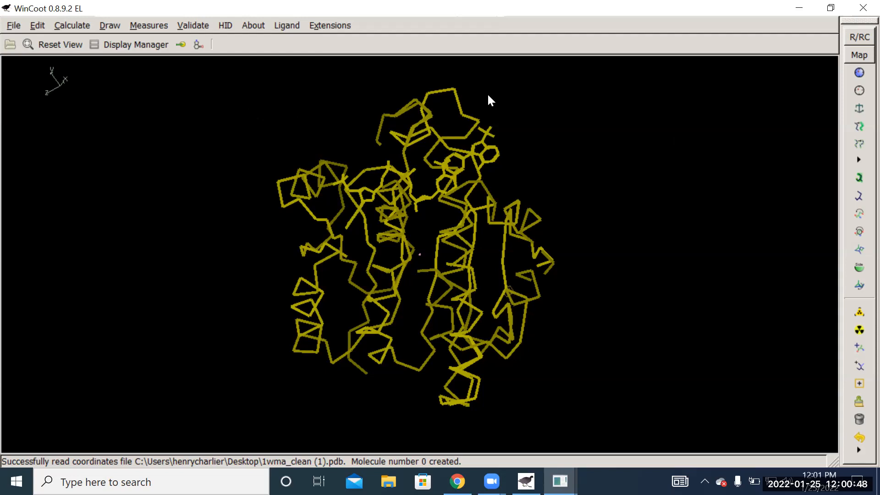
- Center the view on atom C18 of the AB3 ligand, residue 307 in chain A
{"action": "left_click_drag", "start_coordinate": [644, 196], "coordinate": [462, 345]}
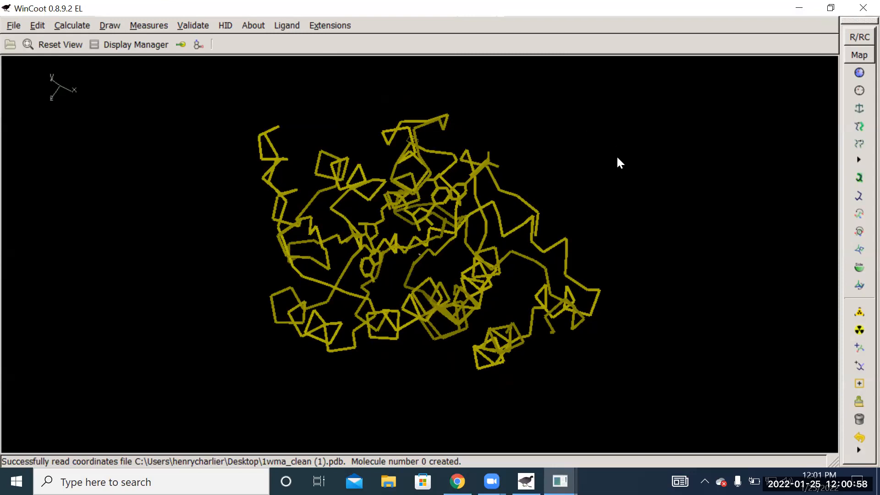
{"action": "right_click_drag", "start_coordinate": [673, 195], "coordinate": [487, 145]}
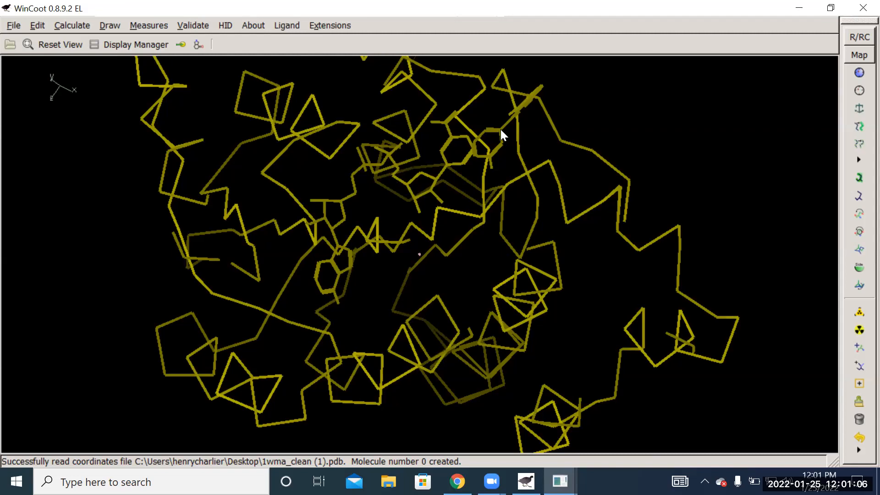
{"action": "middle_click", "coordinate": [500, 129]}
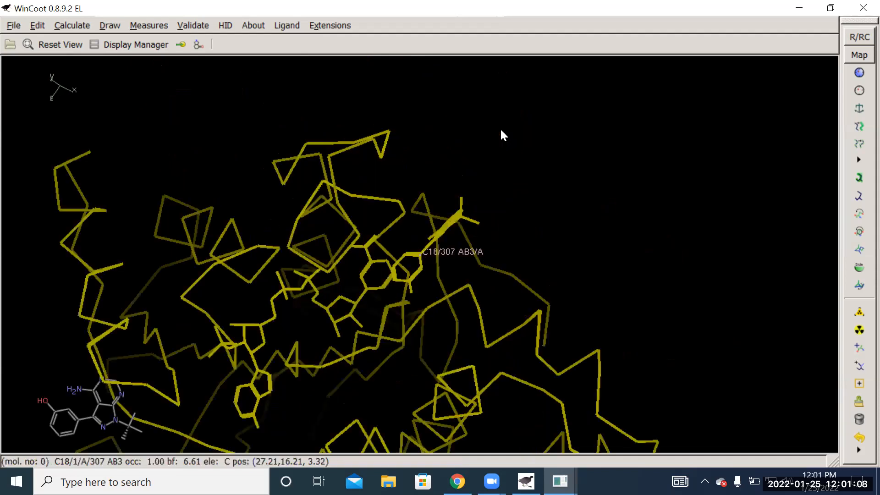
- Inspect the AB3 ligand's surroundings from several angles and recenter on atom C4N of the NDP cofactor, residue 309 in chain A
{"action": "left_click_drag", "start_coordinate": [650, 260], "coordinate": [633, 145]}
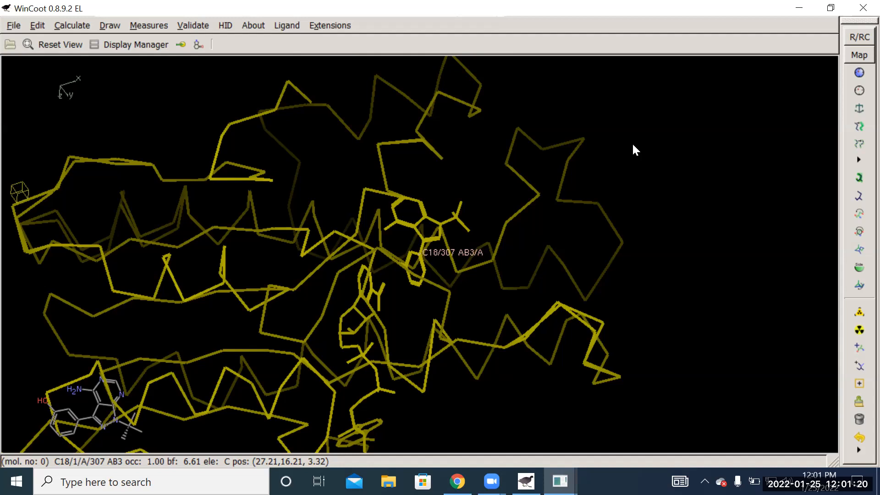
{"action": "left_click_drag", "start_coordinate": [708, 201], "coordinate": [486, 231]}
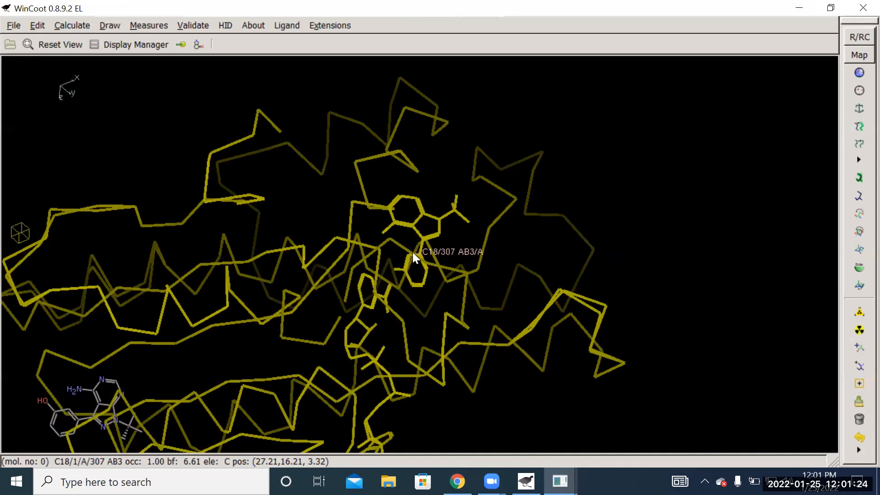
{"action": "left_click_drag", "start_coordinate": [711, 198], "coordinate": [360, 211]}
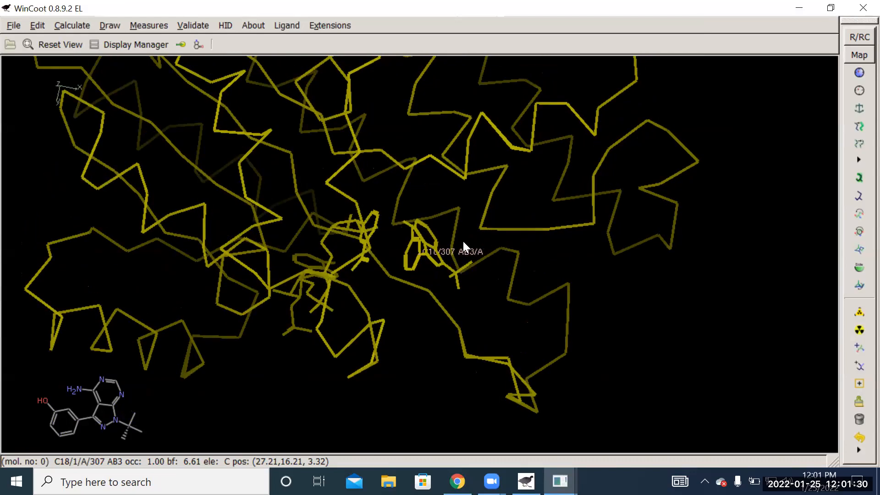
{"action": "left_click_drag", "start_coordinate": [693, 346], "coordinate": [384, 252]}
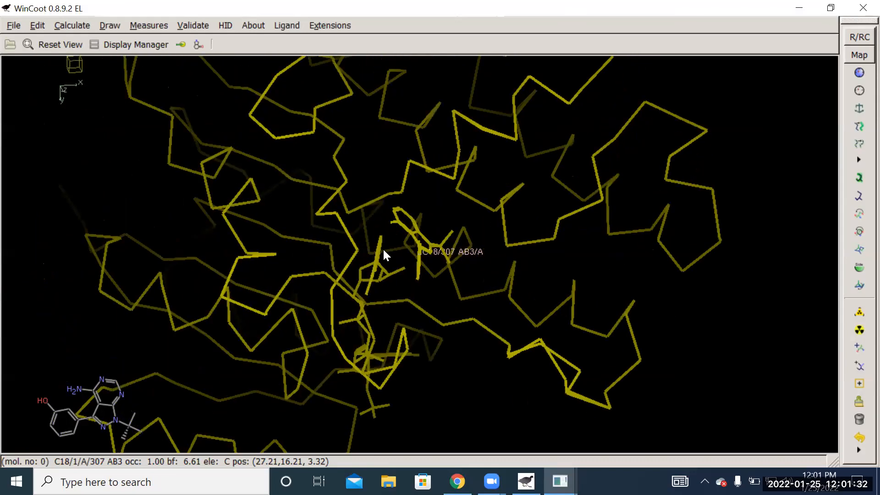
{"action": "left_click_drag", "start_coordinate": [447, 388], "coordinate": [457, 250]}
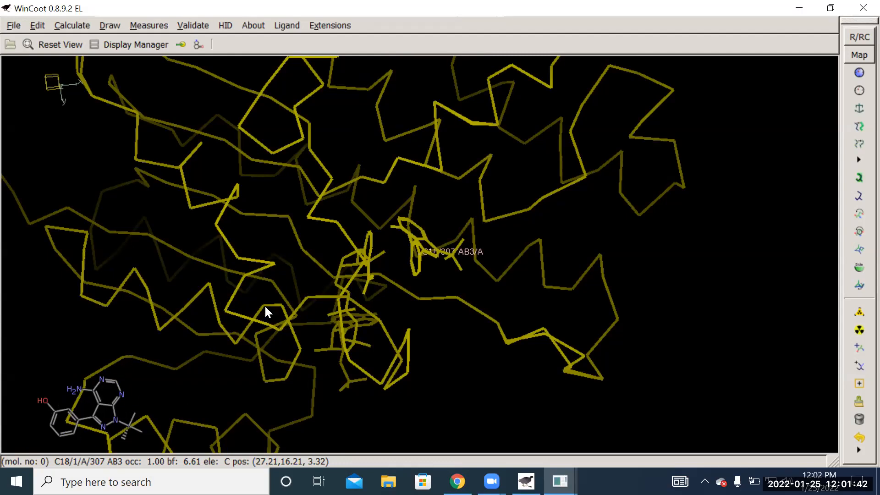
{"action": "middle_click", "coordinate": [370, 247]}
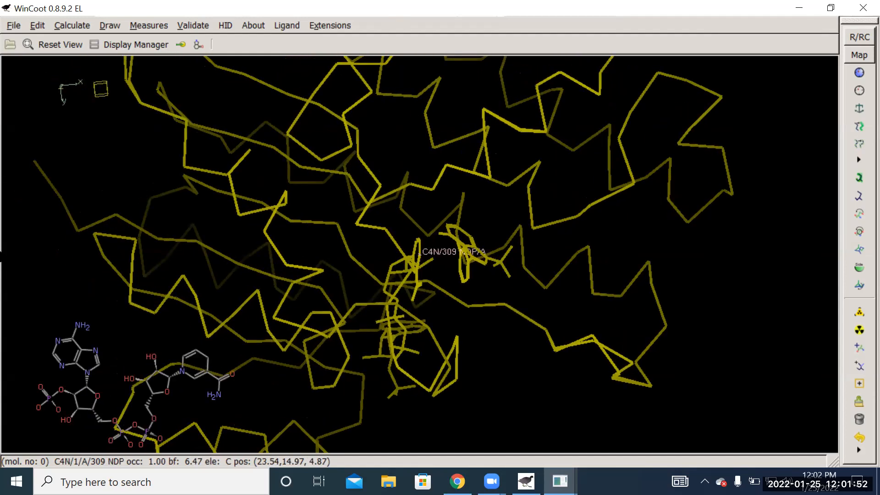
- Center the view on atom C2 of the AB3 ligand, residue 307 in chain A, and inspect its position beside the NDP cofactor
{"action": "left_click_drag", "start_coordinate": [731, 261], "coordinate": [333, 24]}
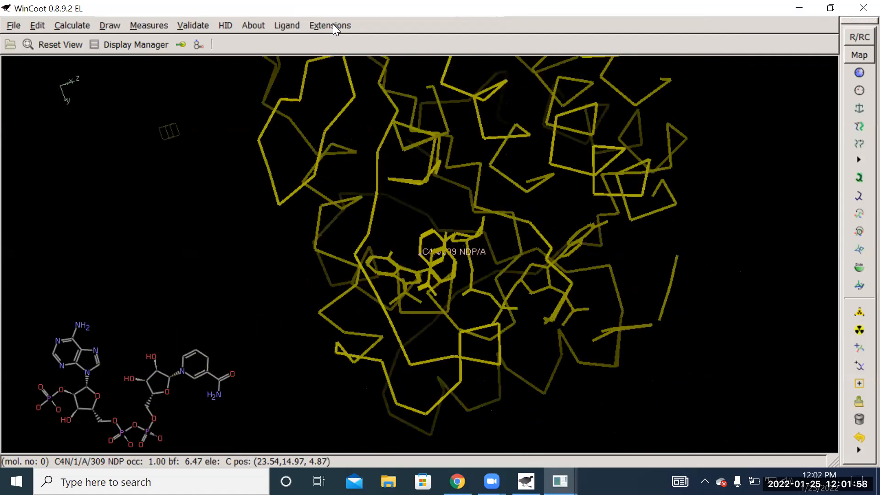
{"action": "left_click_drag", "start_coordinate": [829, 296], "coordinate": [391, 171]}
{"action": "middle_click", "coordinate": [392, 254]}
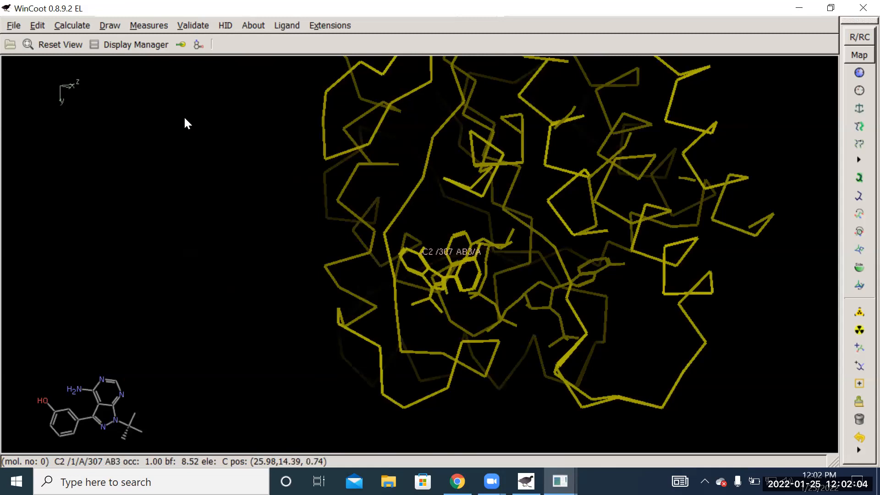
{"action": "left_click_drag", "start_coordinate": [406, 277], "coordinate": [743, 106]}
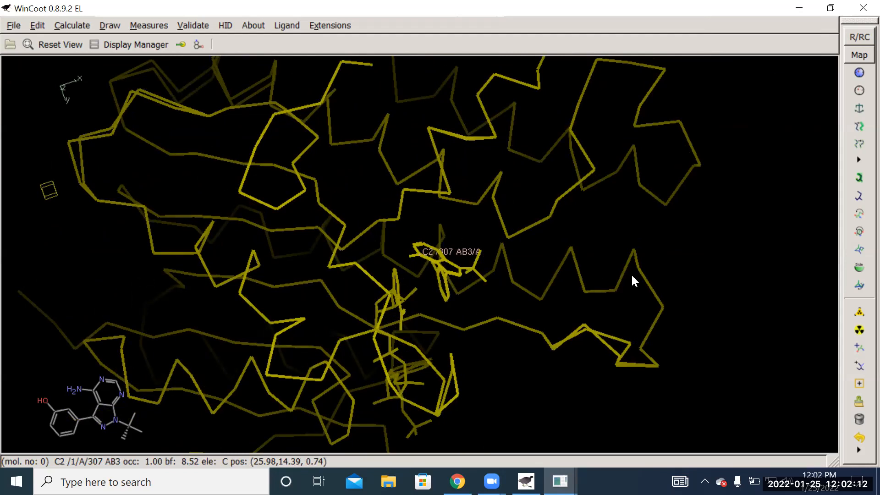
{"action": "left_click_drag", "start_coordinate": [713, 267], "coordinate": [696, 109]}
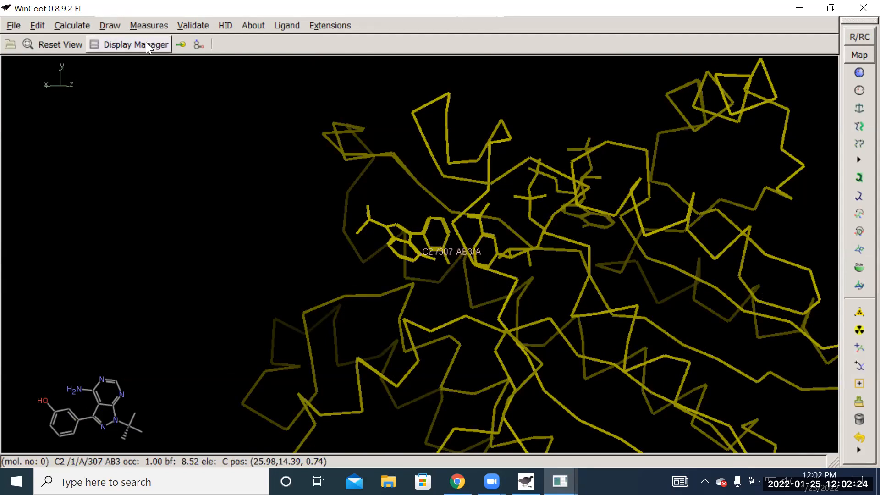
{"action": "right_click_drag", "start_coordinate": [526, 215], "coordinate": [572, 300]}
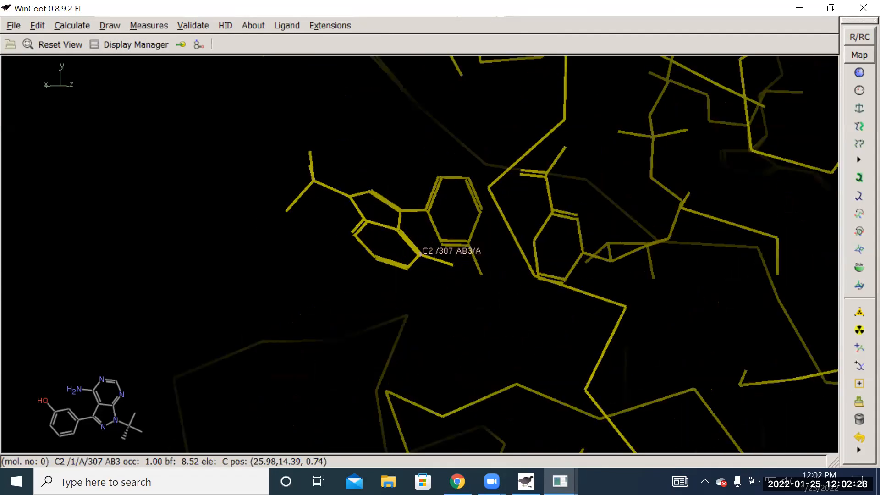
- Change the representation of the 1wma_clean (1).pdb molecule to Bonds (Colour by Atom) and minimize the Display Manager
{"action": "left_click", "coordinate": [135, 44]}
{"action": "left_click", "coordinate": [155, 45]}
{"action": "left_click", "coordinate": [155, 44]}
{"action": "left_click", "coordinate": [155, 45]}
{"action": "left_click", "coordinate": [150, 43]}
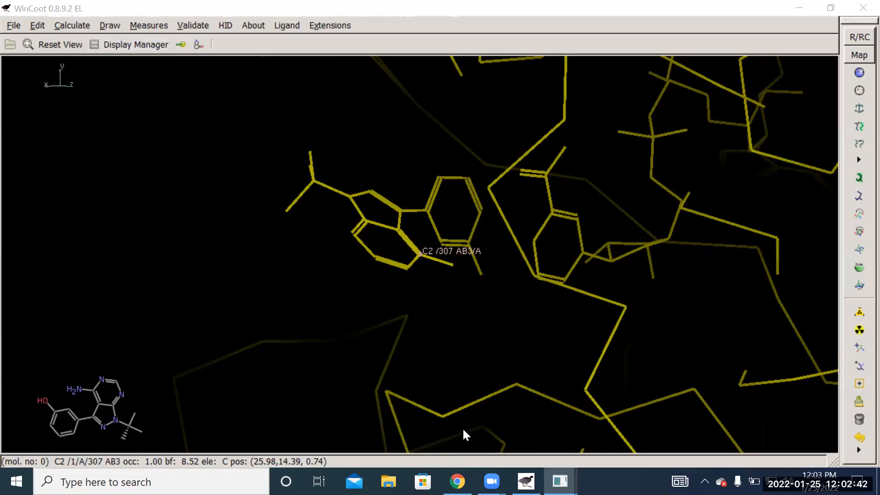
{"action": "mouse_move", "coordinate": [560, 481]}
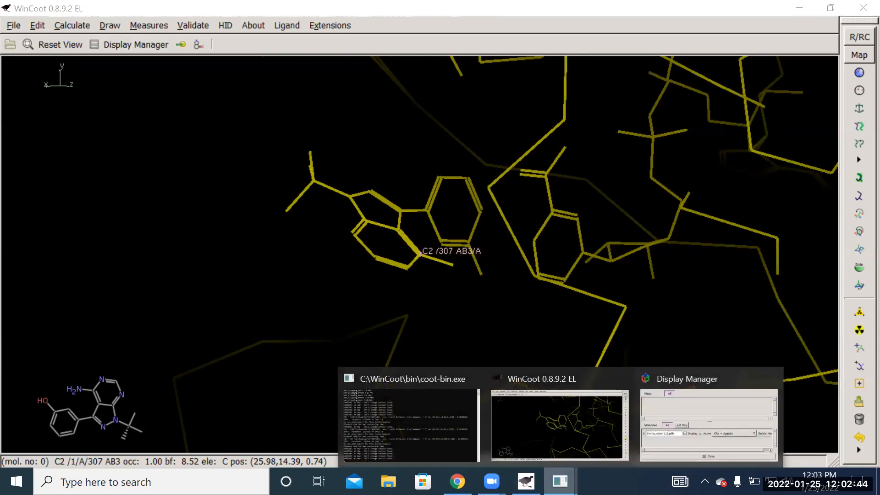
{"action": "left_click", "coordinate": [662, 447]}
{"action": "left_click", "coordinate": [334, 209]}
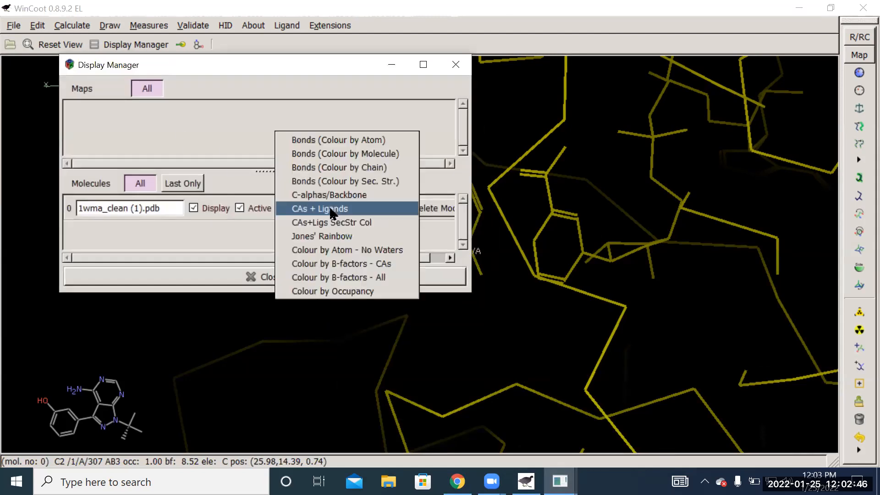
{"action": "left_click", "coordinate": [345, 144]}
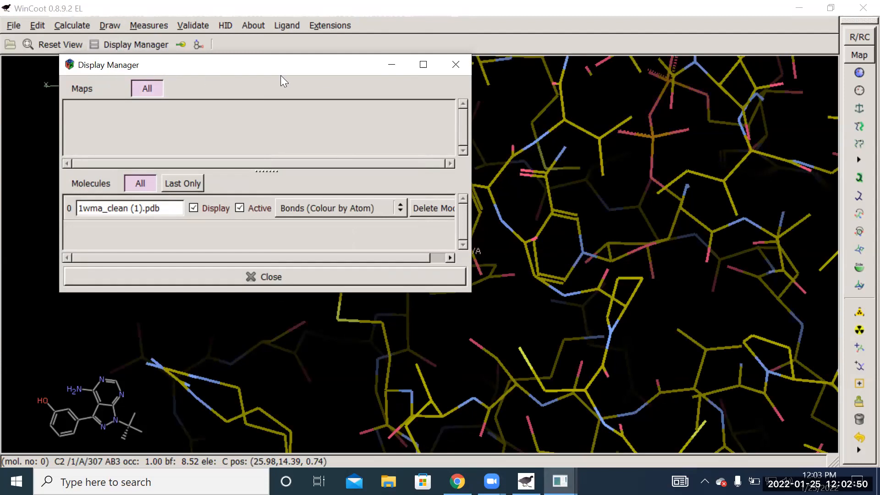
{"action": "left_click", "coordinate": [390, 65]}
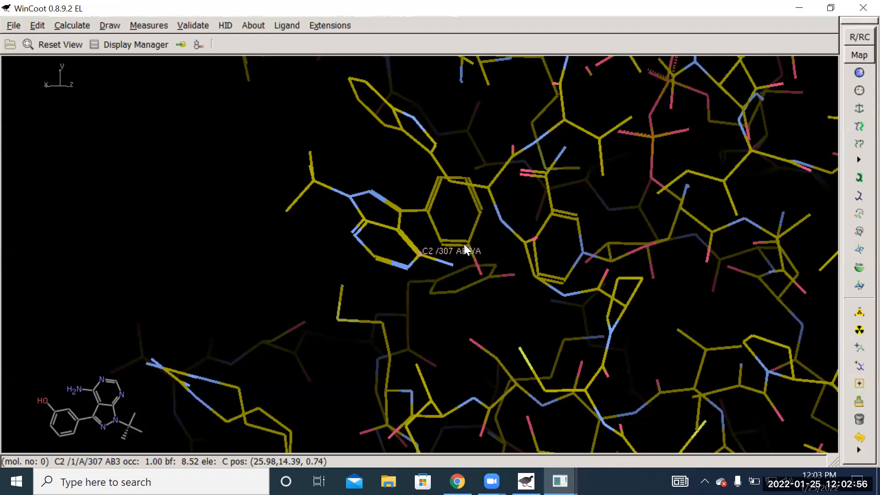
- Examine the protein side chains surrounding the AB3 ligand and the NDP cofactor from several angles
{"action": "left_click_drag", "start_coordinate": [307, 216], "coordinate": [331, 202]}
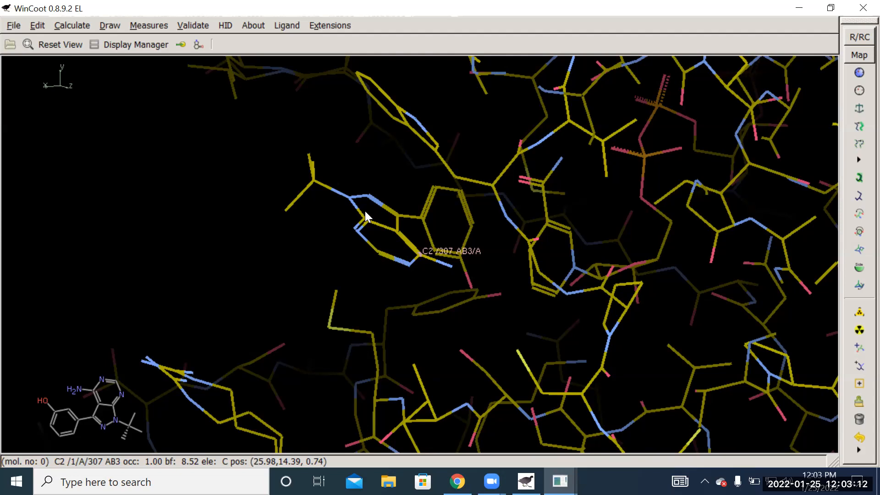
{"action": "left_click_drag", "start_coordinate": [300, 238], "coordinate": [474, 292]}
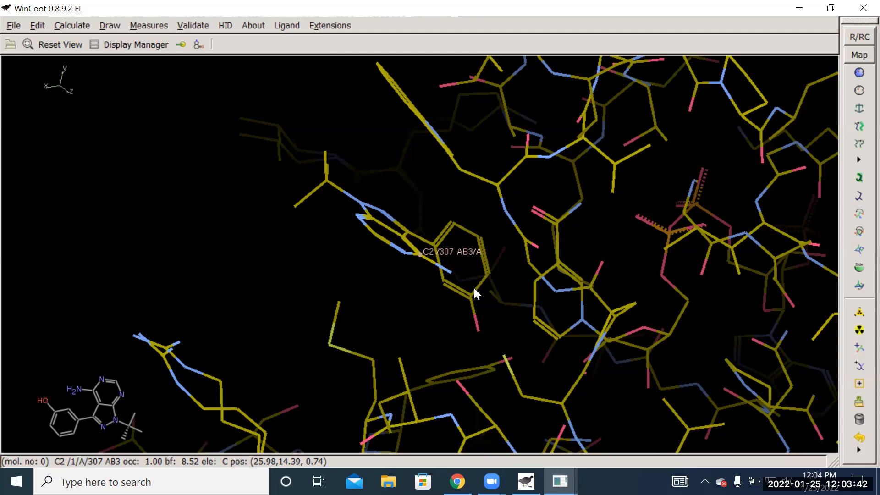
{"action": "left_click_drag", "start_coordinate": [413, 317], "coordinate": [486, 356]}
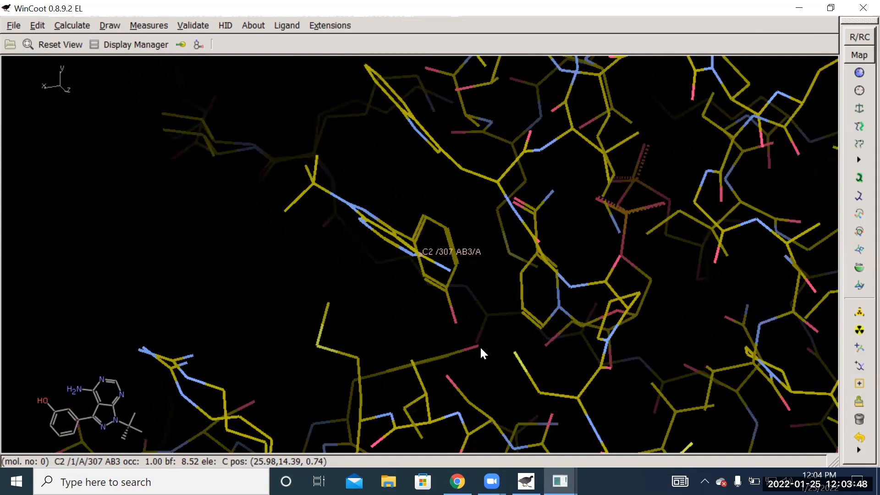
{"action": "left_click_drag", "start_coordinate": [495, 339], "coordinate": [391, 253]}
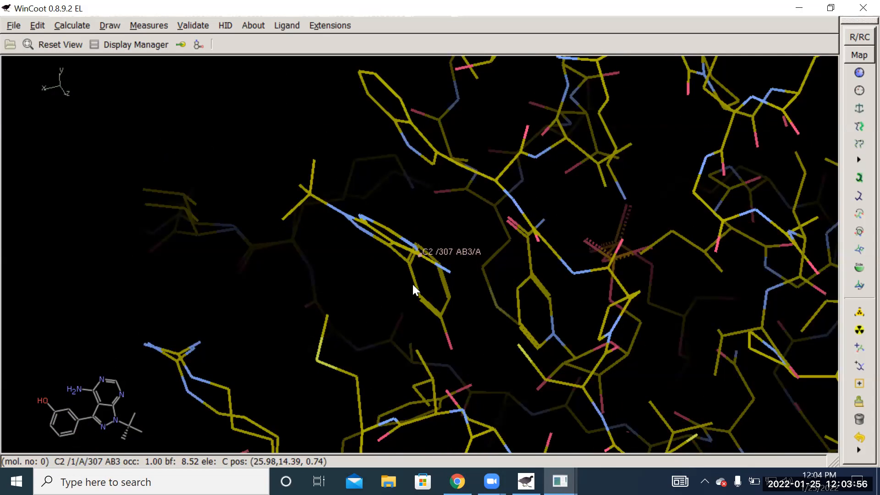
{"action": "left_click_drag", "start_coordinate": [399, 291], "coordinate": [289, 172]}
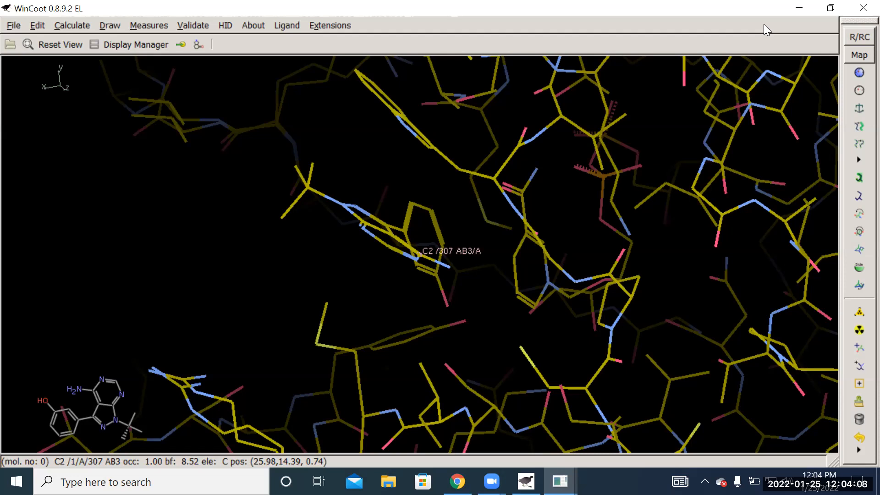
- Load the 10B-12 PDB file from the desktop into the open WinCoot session and restore the maximized window
{"action": "double_click", "coordinate": [471, 20]}
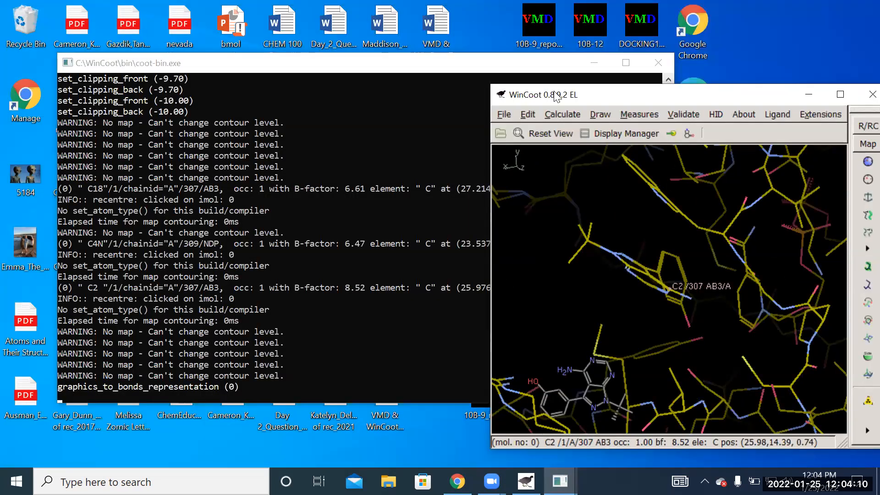
{"action": "left_click", "coordinate": [591, 63]}
{"action": "left_click_drag", "start_coordinate": [615, 97], "coordinate": [234, 50]}
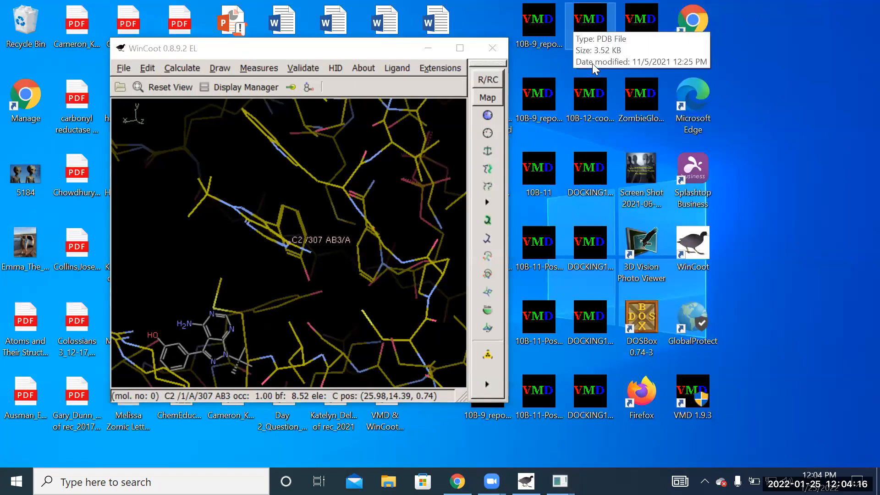
{"action": "left_click_drag", "start_coordinate": [590, 22], "coordinate": [143, 205]}
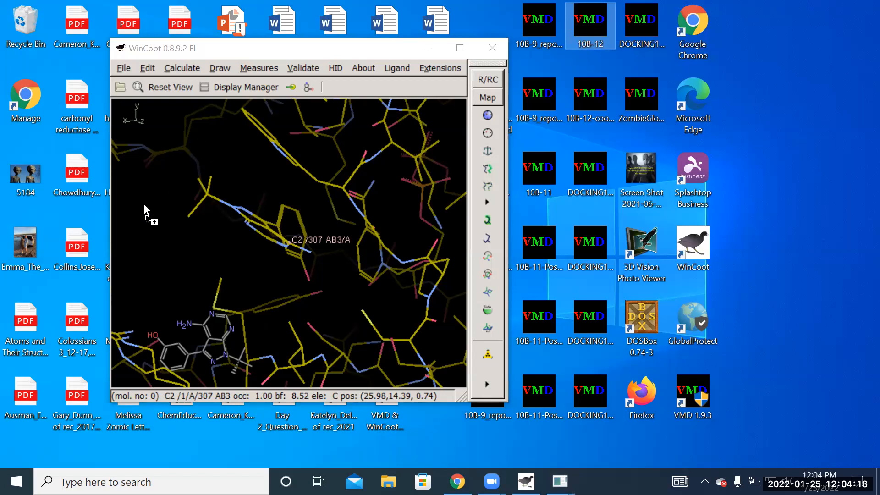
{"action": "double_click", "coordinate": [275, 54]}
- Inspect the loaded 10B-12 molecule's position relative to the whole protein from different angles
{"action": "left_click_drag", "start_coordinate": [594, 254], "coordinate": [518, 298]}
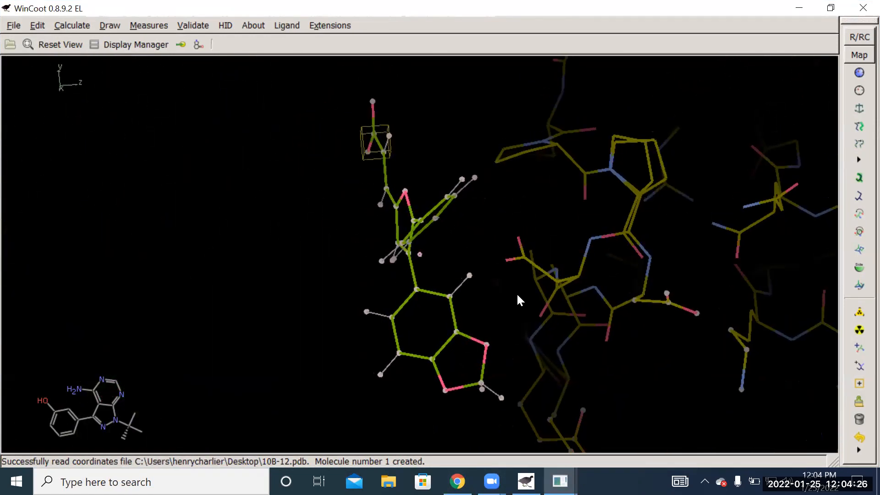
{"action": "right_click_drag", "start_coordinate": [431, 284], "coordinate": [426, 202]}
{"action": "left_click_drag", "start_coordinate": [622, 289], "coordinate": [351, 273]}
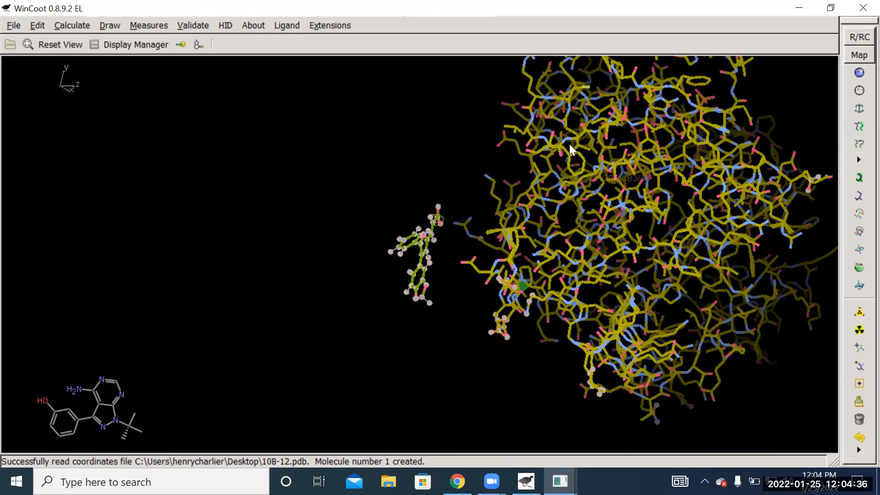
{"action": "left_click_drag", "start_coordinate": [679, 192], "coordinate": [667, 215]}
{"action": "right_click_drag", "start_coordinate": [616, 235], "coordinate": [764, 181]}
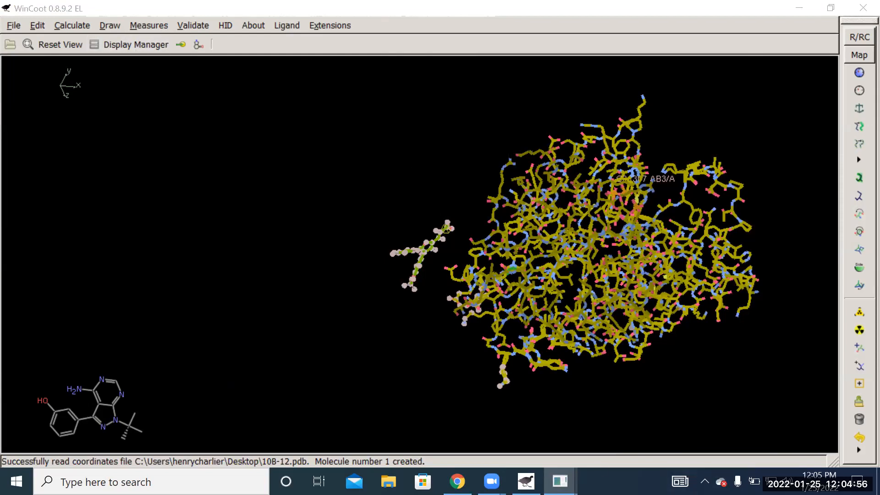
- Set the 1wma_clean (1).pdb molecule's representation to CAs + Ligands and minimize the Display Manager
{"action": "mouse_move", "coordinate": [560, 481]}
{"action": "left_click", "coordinate": [708, 417]}
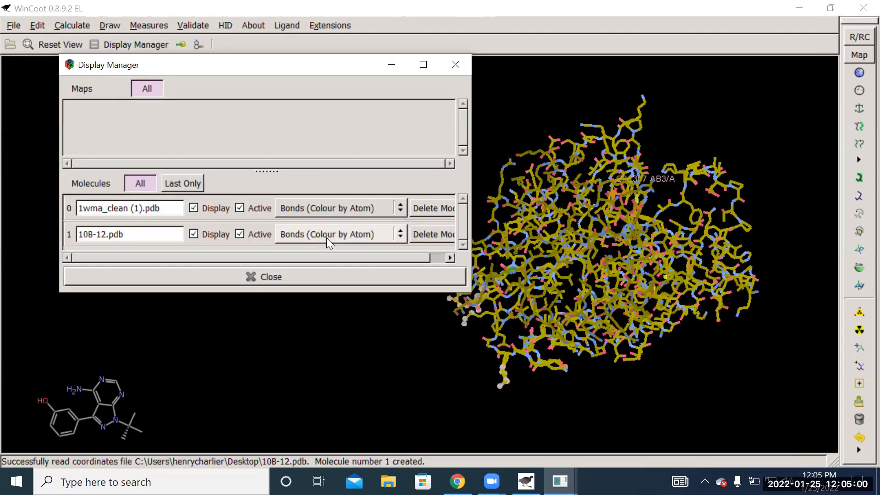
{"action": "left_click", "coordinate": [399, 208]}
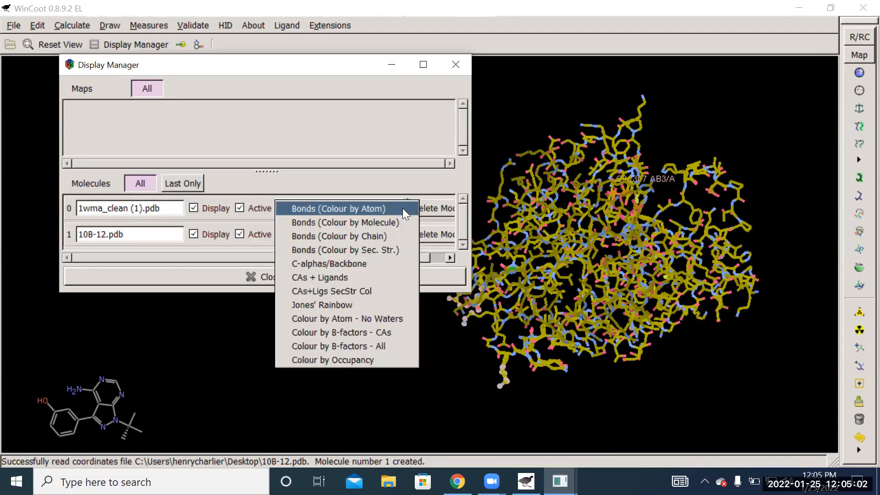
{"action": "left_click", "coordinate": [343, 278]}
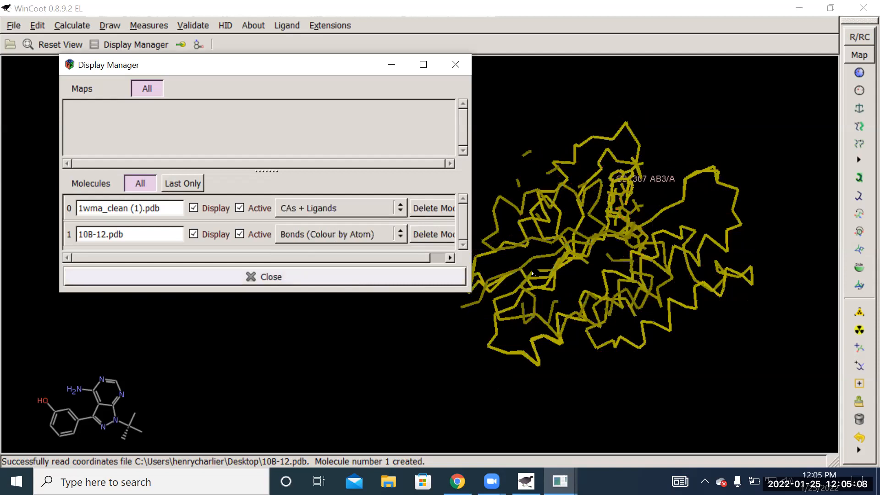
{"action": "left_click", "coordinate": [392, 70]}
- Center the view on atom C18 of the AB3 ligand and orient the protein with the 10B-12 molecule in view
{"action": "mouse_move", "coordinate": [515, 159]}
{"action": "left_mouse_down"}
{"action": "mouse_move", "coordinate": [465, 191]}
{"action": "mouse_move", "coordinate": [464, 276]}
{"action": "mouse_move", "coordinate": [614, 243]}
{"action": "mouse_move", "coordinate": [660, 222]}
{"action": "mouse_move", "coordinate": [624, 231]}
{"action": "mouse_move", "coordinate": [642, 218]}
{"action": "mouse_move", "coordinate": [626, 224]}
{"action": "mouse_move", "coordinate": [592, 338]}
{"action": "mouse_move", "coordinate": [559, 261]}
{"action": "mouse_move", "coordinate": [481, 250]}
{"action": "mouse_move", "coordinate": [514, 239]}
{"action": "mouse_move", "coordinate": [527, 262]}
{"action": "mouse_move", "coordinate": [203, 274]}
{"action": "left_mouse_up"}
{"action": "middle_click", "coordinate": [630, 213]}
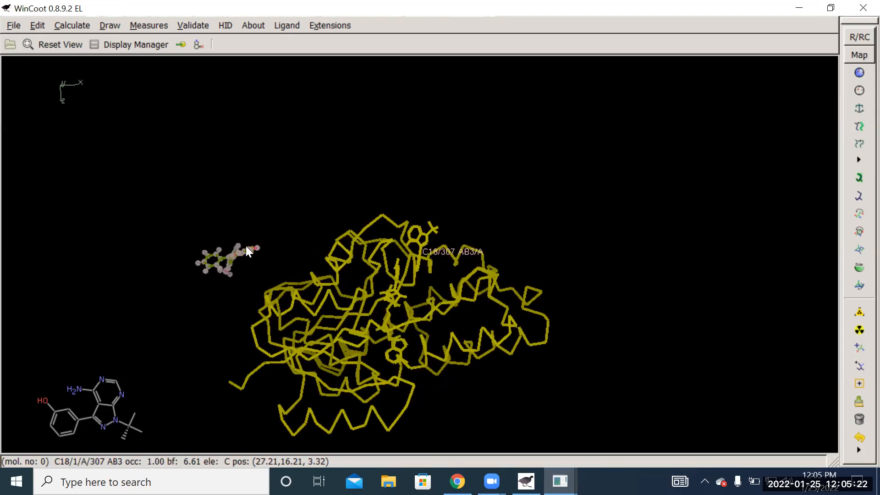
{"action": "mouse_move", "coordinate": [255, 196]}
{"action": "left_mouse_down"}
{"action": "mouse_move", "coordinate": [311, 366]}
{"action": "mouse_move", "coordinate": [268, 317]}
{"action": "mouse_move", "coordinate": [300, 289]}
{"action": "mouse_move", "coordinate": [148, 274]}
{"action": "left_mouse_up"}
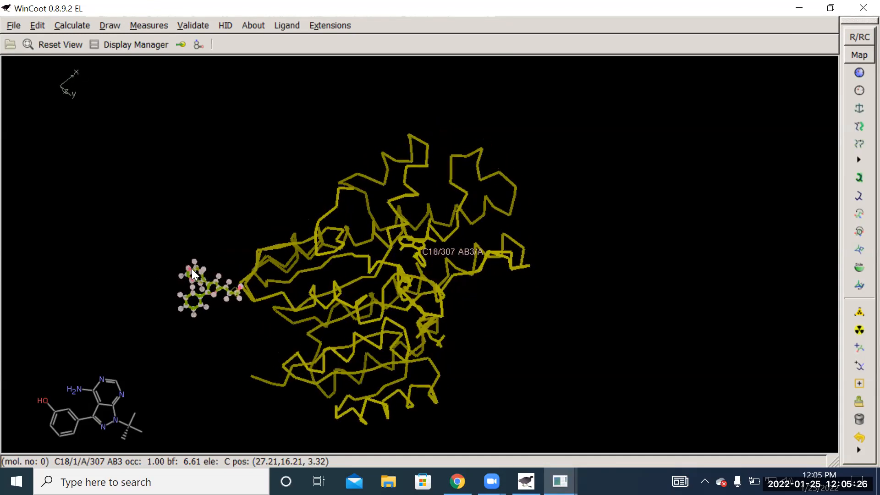
{"action": "mouse_move", "coordinate": [212, 259]}
{"action": "left_mouse_down"}
{"action": "mouse_move", "coordinate": [364, 259]}
{"action": "mouse_move", "coordinate": [146, 278]}
{"action": "left_mouse_up"}
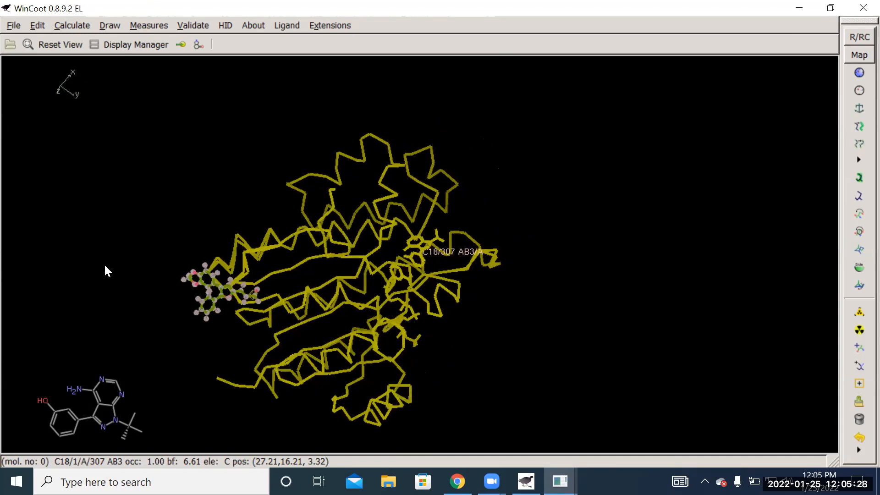
{"action": "mouse_move", "coordinate": [89, 292]}
{"action": "right_mouse_down"}
{"action": "mouse_move", "coordinate": [133, 323]}
{"action": "mouse_move", "coordinate": [123, 316]}
{"action": "right_mouse_up"}
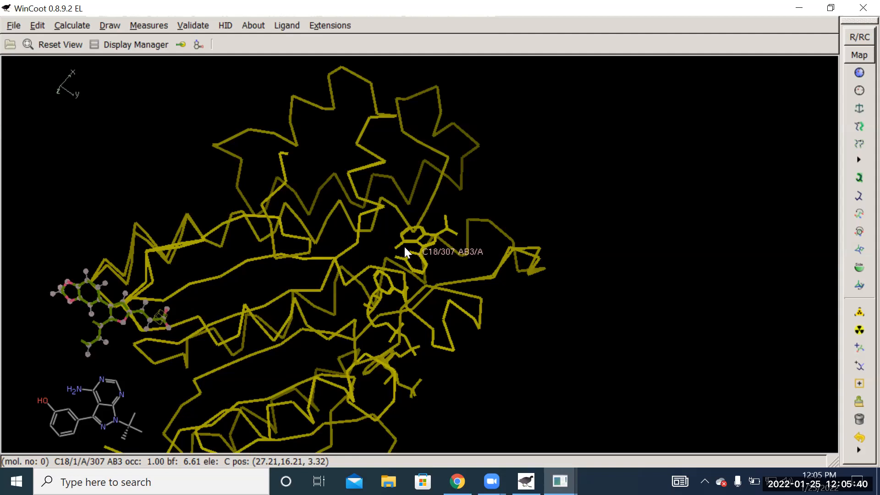
{"action": "left_click_drag", "start_coordinate": [458, 262], "coordinate": [434, 302]}
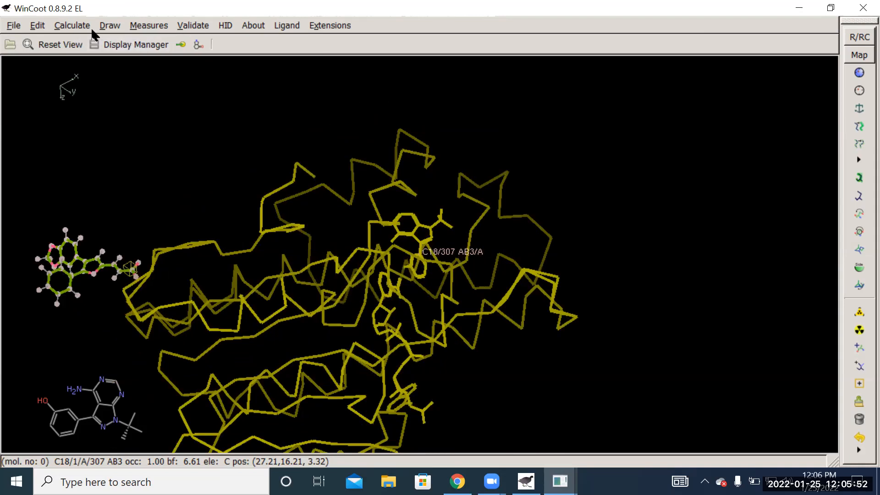
- Pick the 10B-12 molecule for Rotate/Translate Zone, move it to the opposite side of the protein, and close the rotation and translation dialog
{"action": "left_click", "coordinate": [73, 26]}
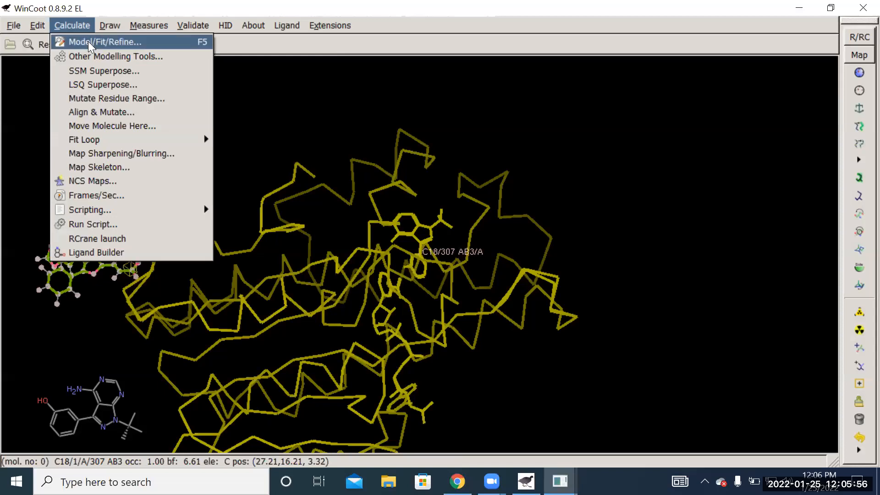
{"action": "left_click", "coordinate": [90, 46]}
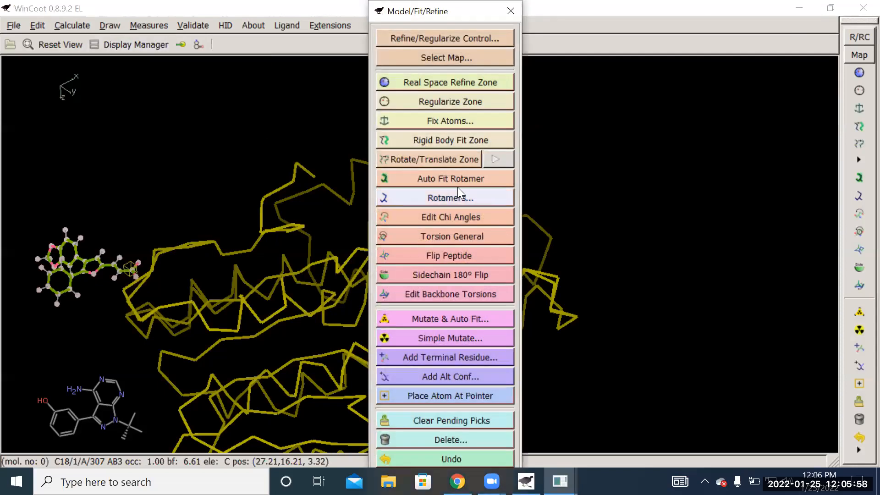
{"action": "left_click", "coordinate": [465, 159]}
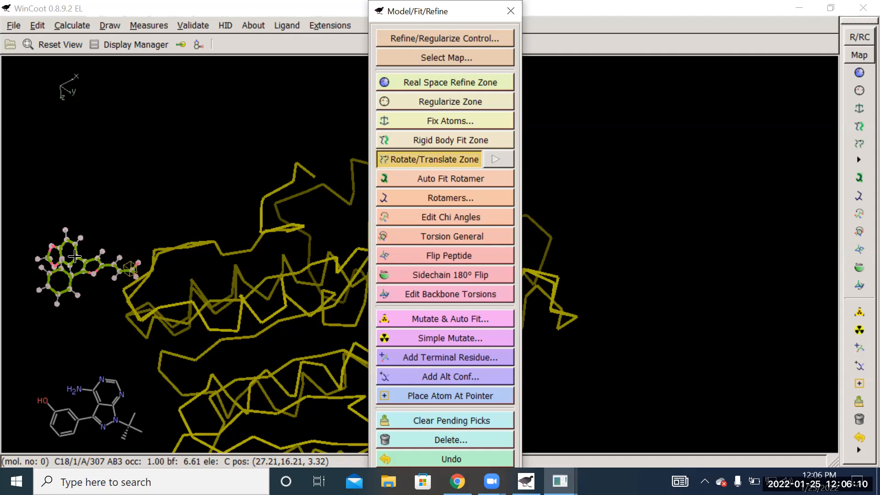
{"action": "left_click", "coordinate": [74, 256]}
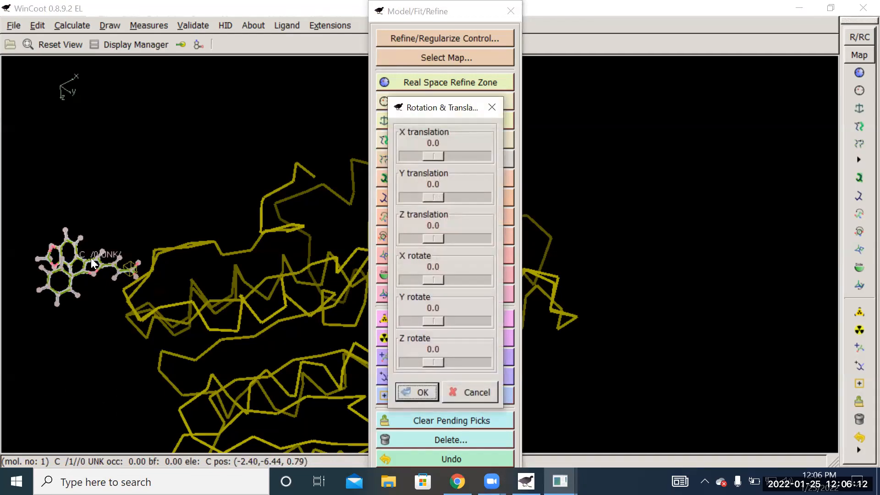
{"action": "left_click_drag", "start_coordinate": [83, 262], "coordinate": [628, 184]}
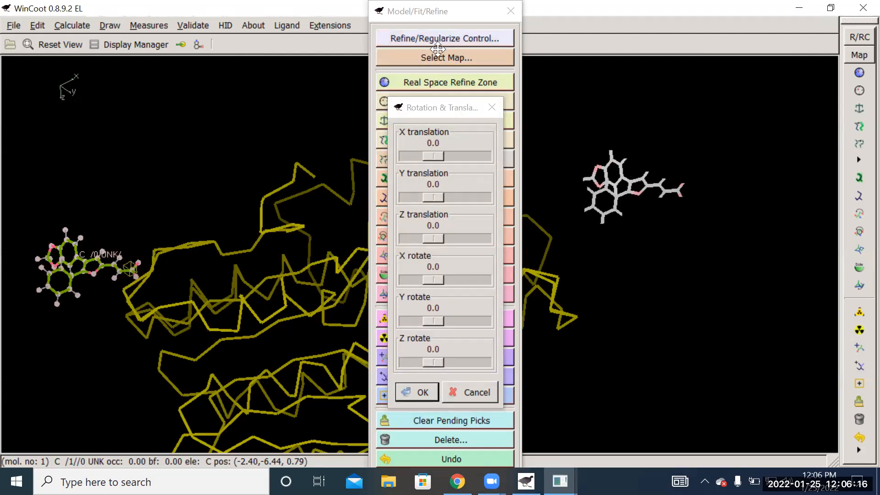
{"action": "left_click", "coordinate": [492, 107]}
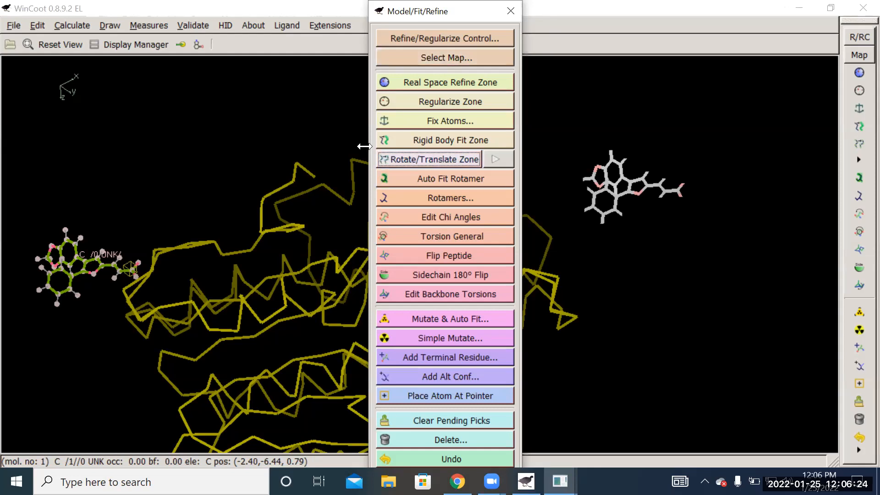
- Resize and move the Model/Fit/Refine window and the Rotation & Translation dialog aside so the protein and the 10B-12 molecule are uncovered
{"action": "left_click_drag", "start_coordinate": [371, 148], "coordinate": [26, 110]}
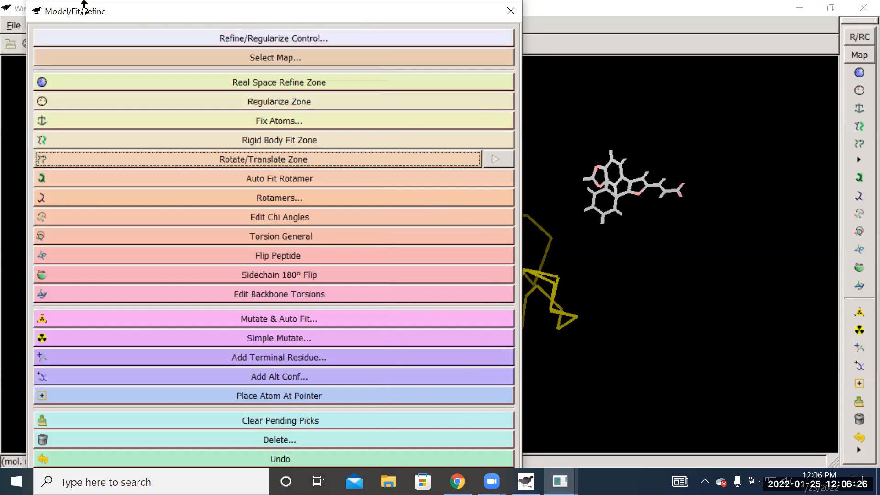
{"action": "left_click_drag", "start_coordinate": [119, 13], "coordinate": [82, 58]}
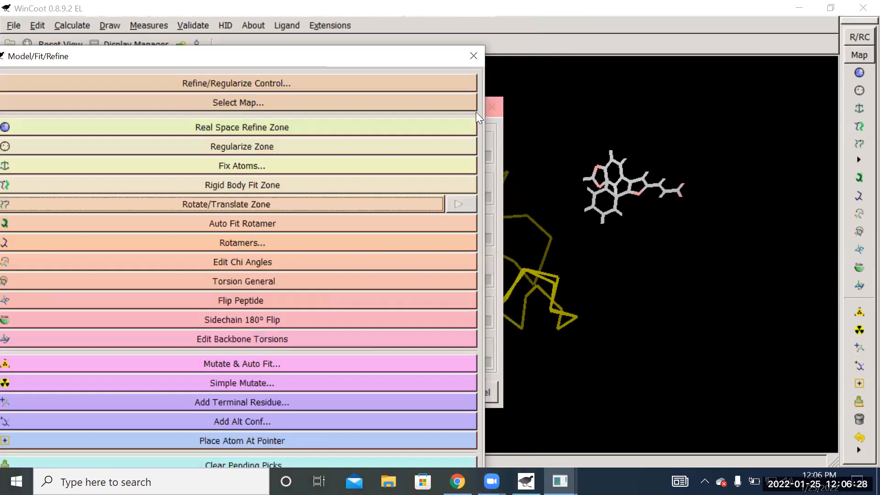
{"action": "left_click_drag", "start_coordinate": [486, 106], "coordinate": [116, 78]}
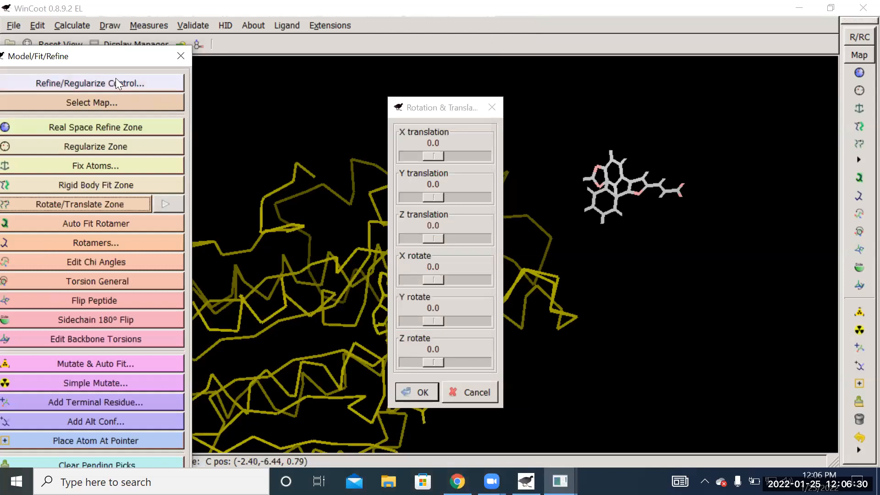
{"action": "left_click_drag", "start_coordinate": [121, 32], "coordinate": [130, 32]}
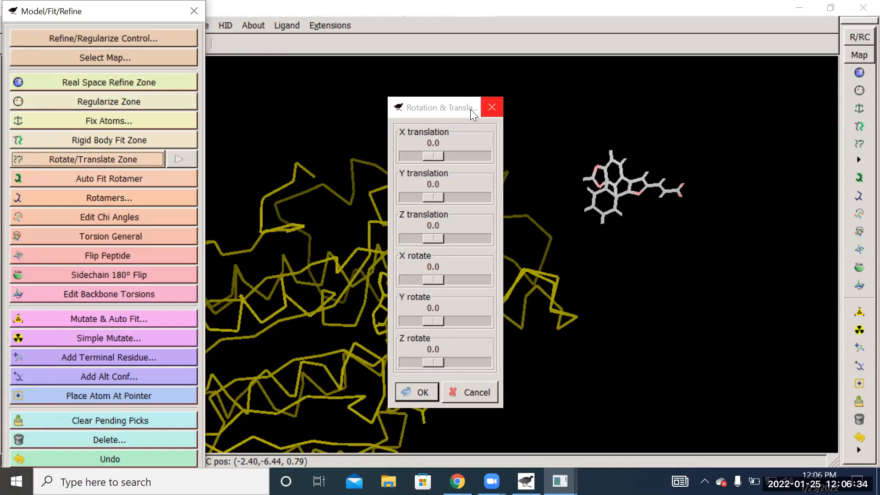
{"action": "left_click", "coordinate": [453, 111]}
{"action": "left_click_drag", "start_coordinate": [453, 111], "coordinate": [760, 107]}
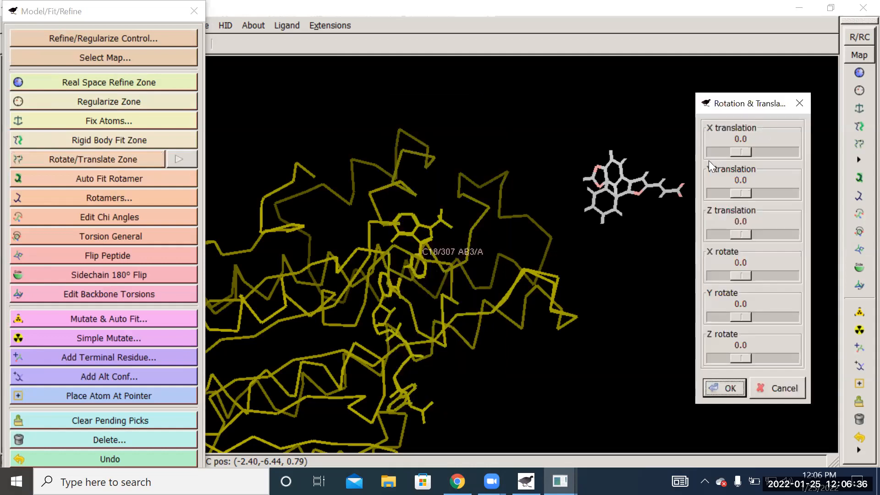
- Move the 10B-12 molecule onto the AB3 ligand, rotate it X 3.5, Y 8.7, Z -12.2, translate it X 3.5, and accept
{"action": "left_click_drag", "start_coordinate": [623, 180], "coordinate": [425, 271]}
{"action": "left_click_drag", "start_coordinate": [623, 206], "coordinate": [540, 181]}
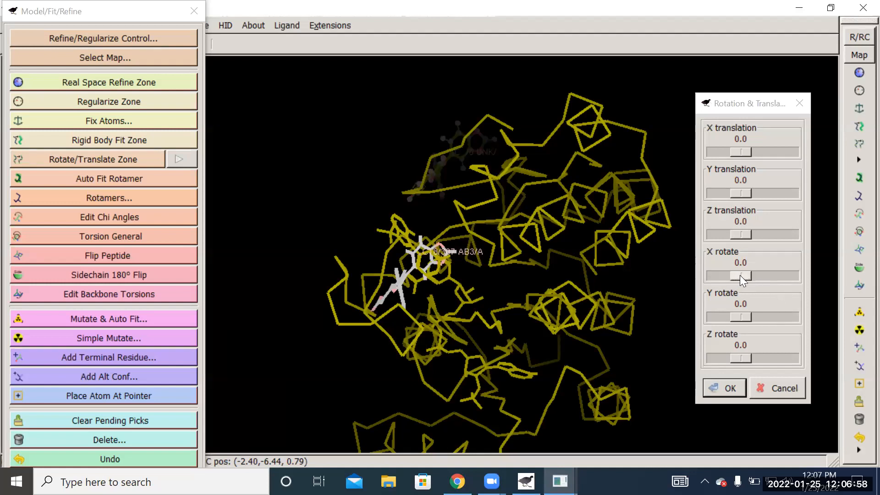
{"action": "left_click_drag", "start_coordinate": [740, 275], "coordinate": [740, 275]}
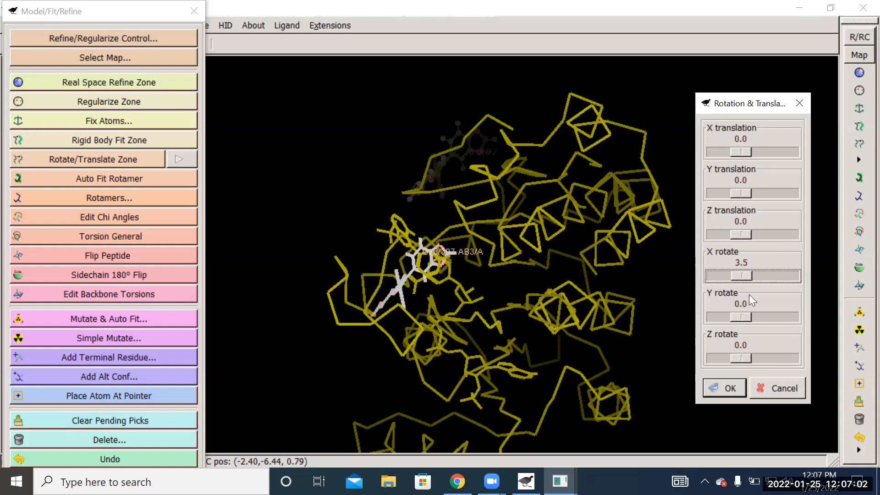
{"action": "left_click_drag", "start_coordinate": [739, 314], "coordinate": [740, 316]}
{"action": "left_click_drag", "start_coordinate": [748, 354], "coordinate": [745, 355]}
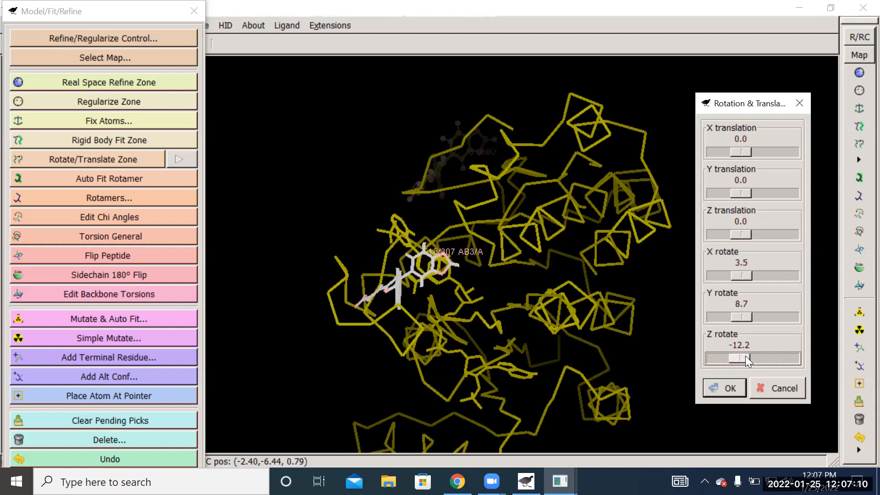
{"action": "left_click_drag", "start_coordinate": [751, 151], "coordinate": [745, 153]}
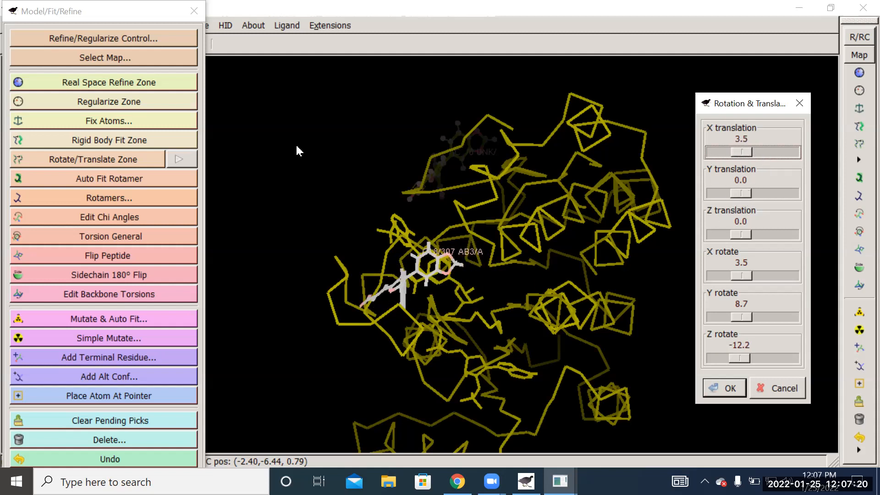
{"action": "left_click_drag", "start_coordinate": [256, 173], "coordinate": [488, 276]}
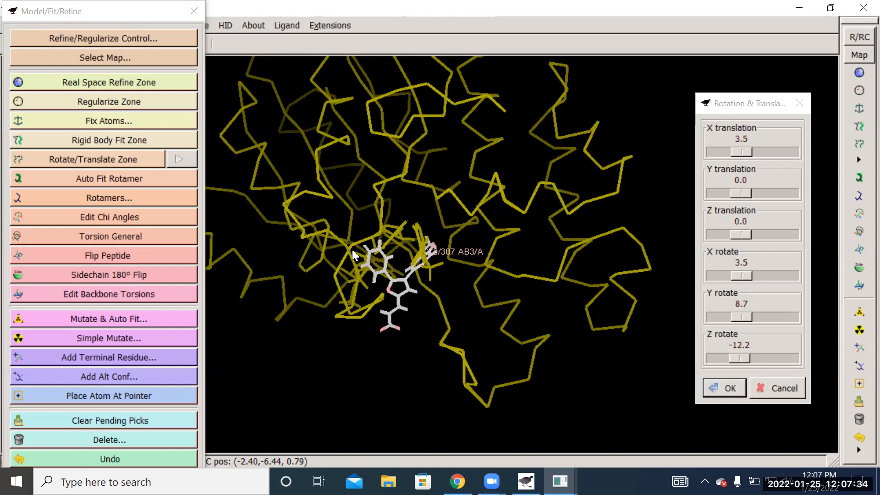
{"action": "left_click", "coordinate": [725, 391]}
- Set the 1wma_clean (1).pdb molecule's representation to Bonds (Colour by Atom) and move the Display Manager out of the view
{"action": "left_click_drag", "start_coordinate": [642, 362], "coordinate": [588, 304]}
{"action": "left_click_drag", "start_coordinate": [632, 377], "coordinate": [438, 293]}
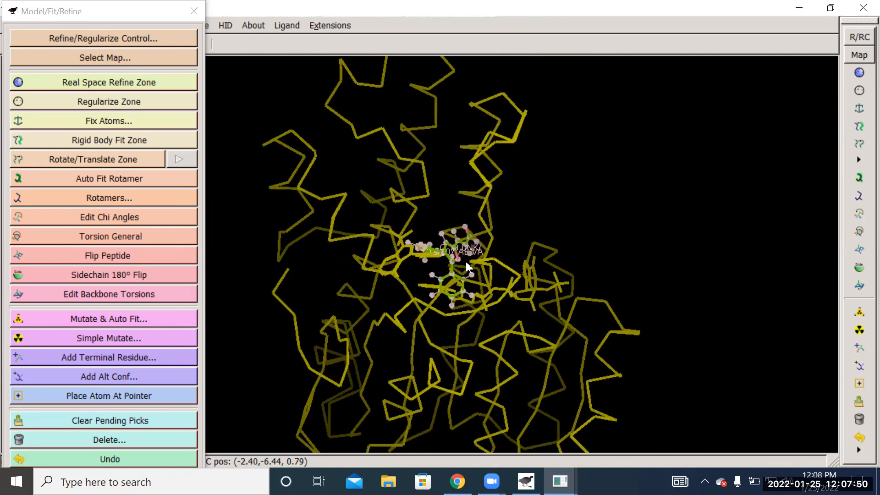
{"action": "left_click_drag", "start_coordinate": [637, 347], "coordinate": [450, 261]}
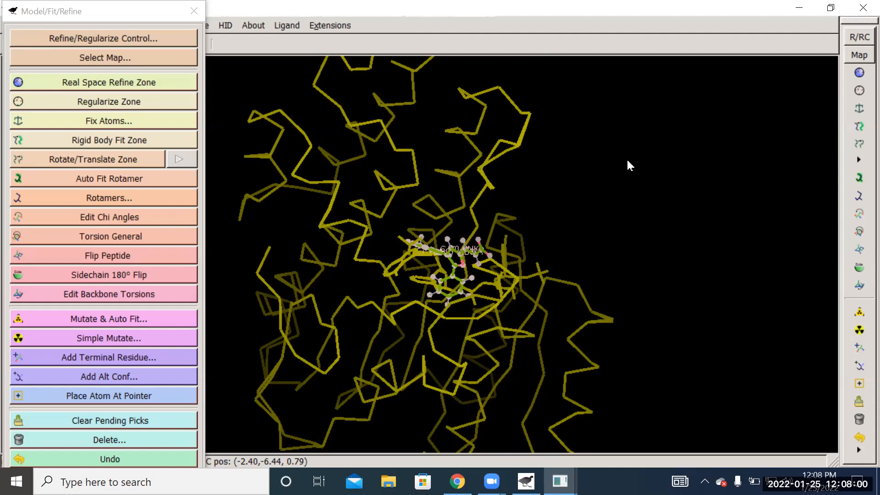
{"action": "left_click", "coordinate": [143, 12]}
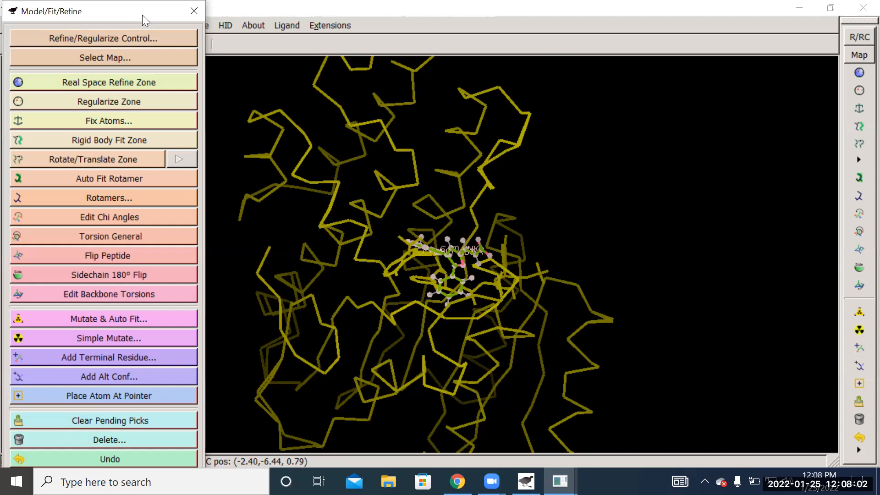
{"action": "left_click_drag", "start_coordinate": [142, 15], "coordinate": [129, 97]}
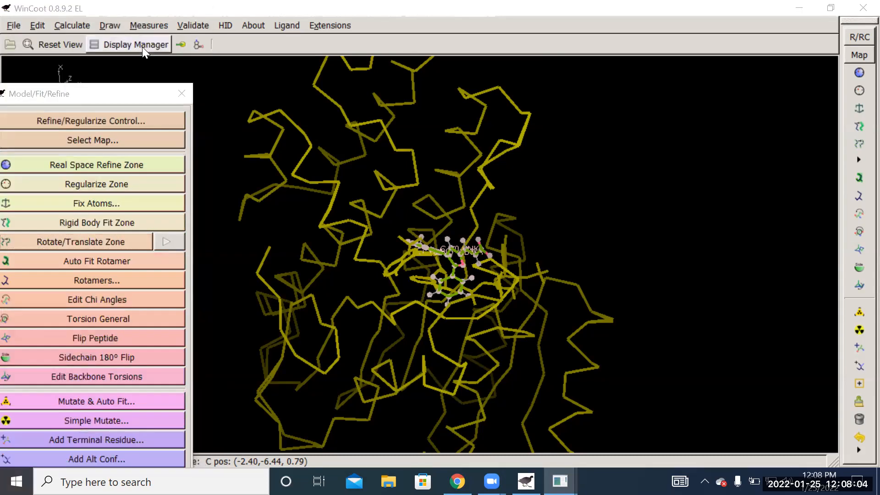
{"action": "mouse_move", "coordinate": [560, 481]}
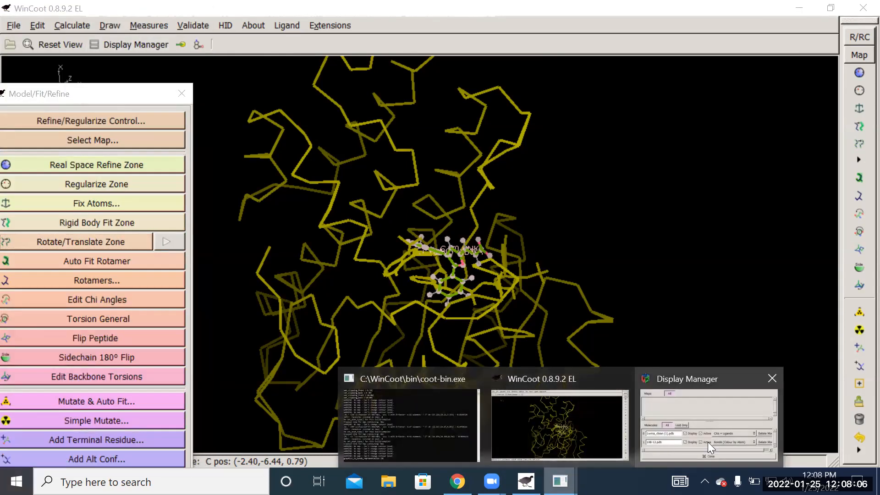
{"action": "left_click", "coordinate": [714, 403]}
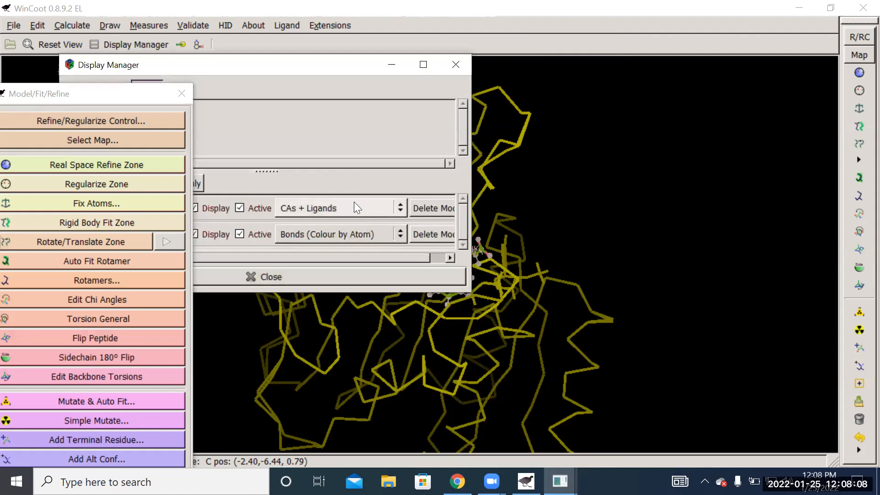
{"action": "left_click", "coordinate": [357, 204]}
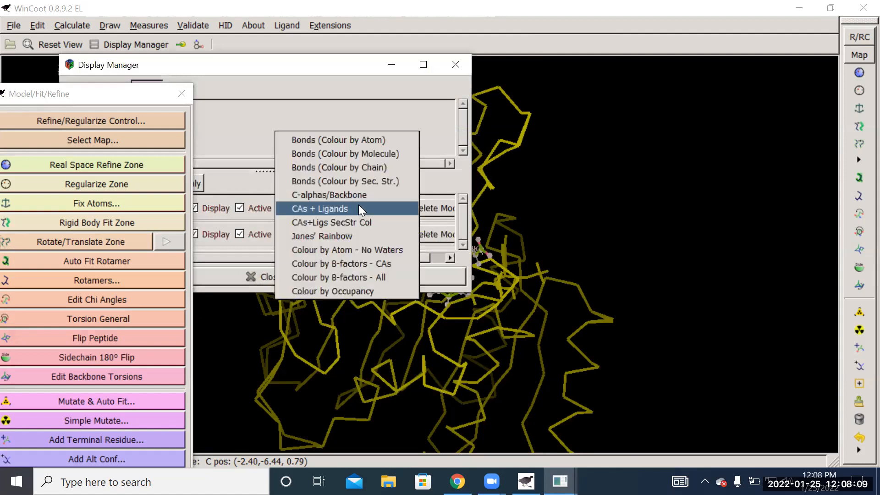
{"action": "left_click", "coordinate": [356, 141]}
{"action": "left_click_drag", "start_coordinate": [255, 78], "coordinate": [859, 230]}
- Measure the distance between the nearest ring carbon of the 10B-12 molecule and atom O7N of the NDP cofactor
{"action": "right_click_drag", "start_coordinate": [635, 170], "coordinate": [715, 267]}
{"action": "left_click_drag", "start_coordinate": [645, 209], "coordinate": [429, 251]}
{"action": "left_click_drag", "start_coordinate": [502, 224], "coordinate": [372, 70]}
{"action": "left_click_drag", "start_coordinate": [385, 192], "coordinate": [619, 217]}
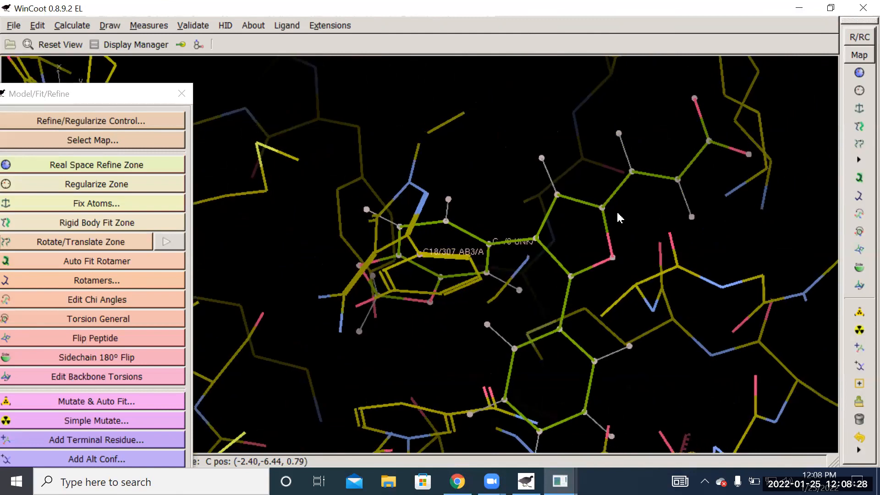
{"action": "left_click_drag", "start_coordinate": [755, 241], "coordinate": [576, 192]}
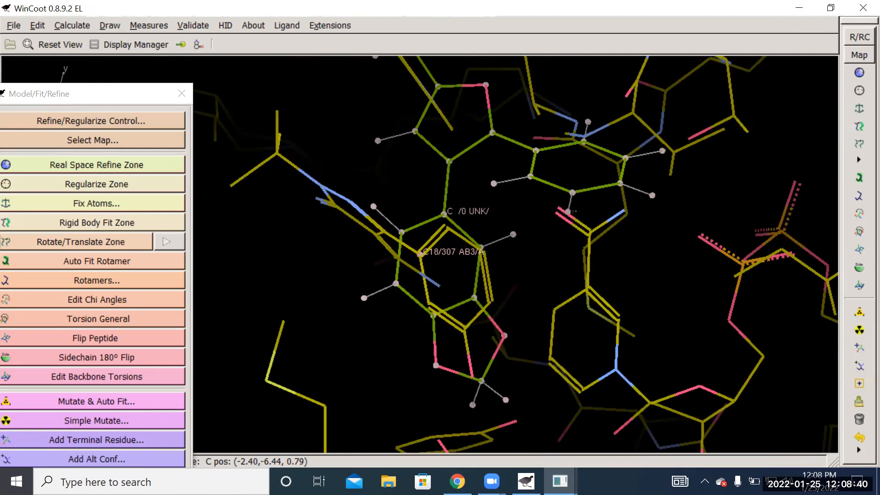
{"action": "left_click_drag", "start_coordinate": [690, 275], "coordinate": [237, 37]}
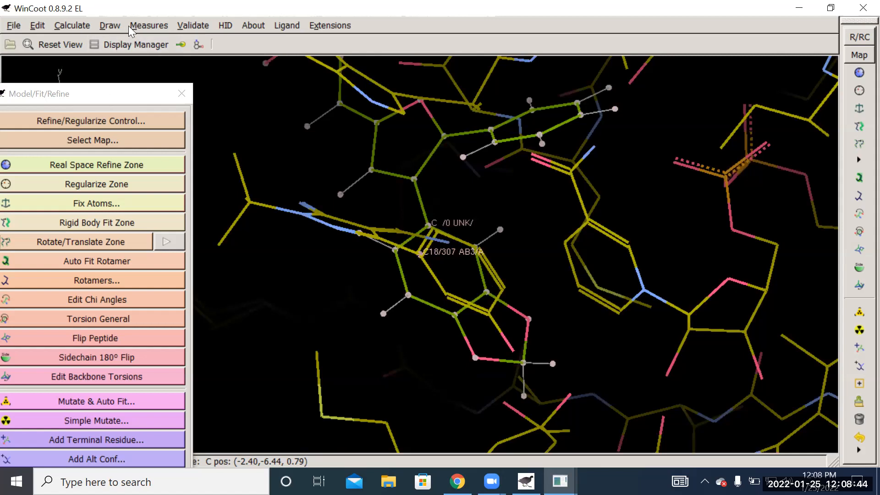
{"action": "left_click", "coordinate": [144, 25]}
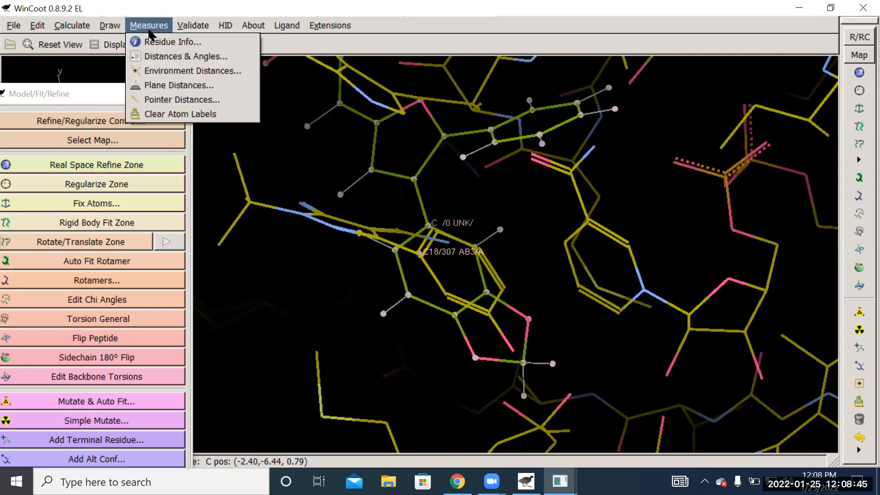
{"action": "left_click", "coordinate": [167, 56]}
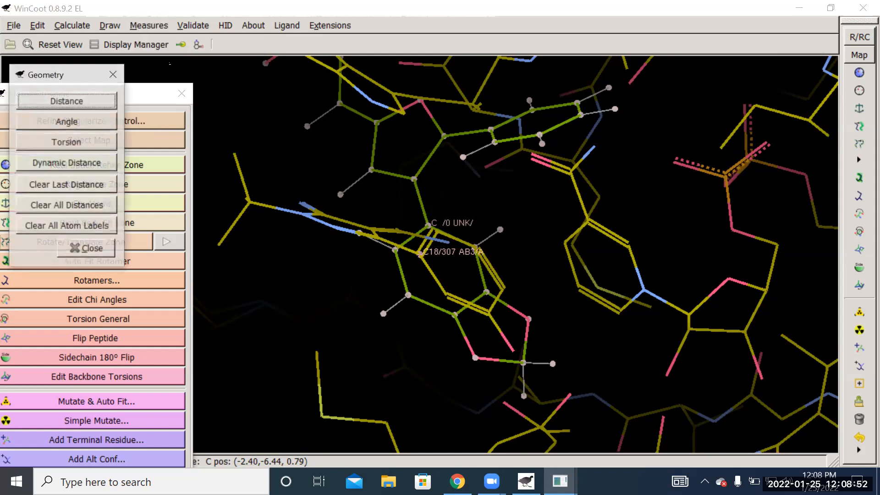
{"action": "left_click", "coordinate": [95, 104]}
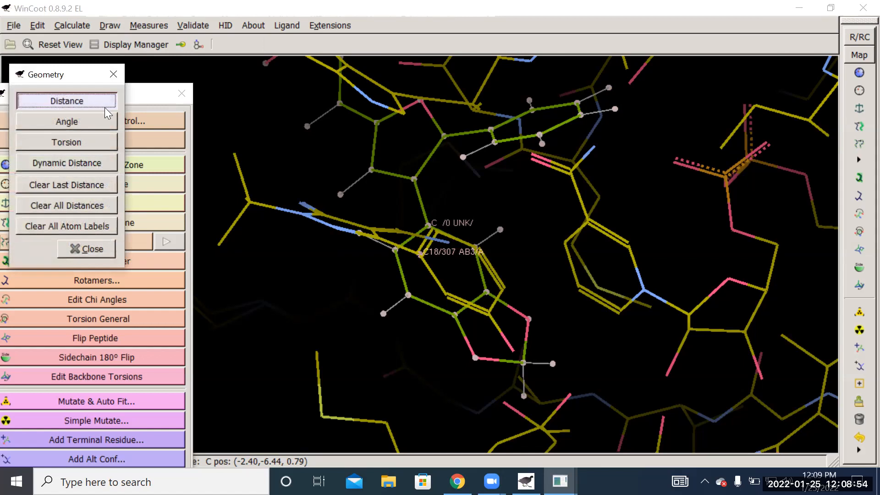
{"action": "left_click", "coordinate": [540, 133]}
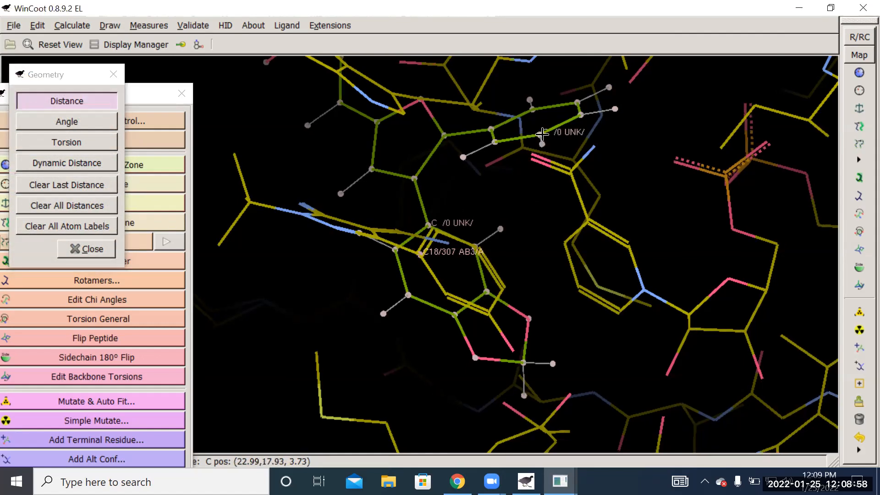
{"action": "left_click", "coordinate": [534, 158]}
- Examine from several angles how the 10B-12 molecule overlaps the AB3 ligand and how close it sits to the NDP cofactor
{"action": "left_click_drag", "start_coordinate": [609, 176], "coordinate": [604, 84]}
{"action": "left_click_drag", "start_coordinate": [566, 132], "coordinate": [572, 188]}
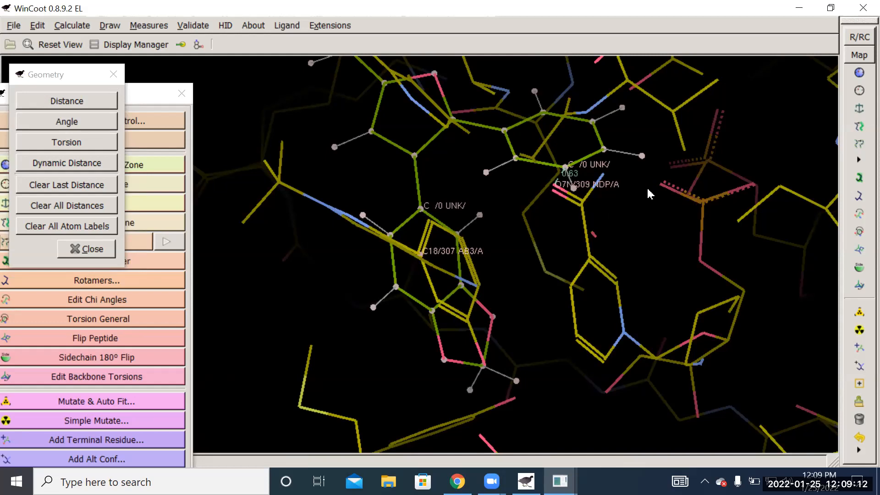
{"action": "left_click_drag", "start_coordinate": [621, 268], "coordinate": [656, 200]}
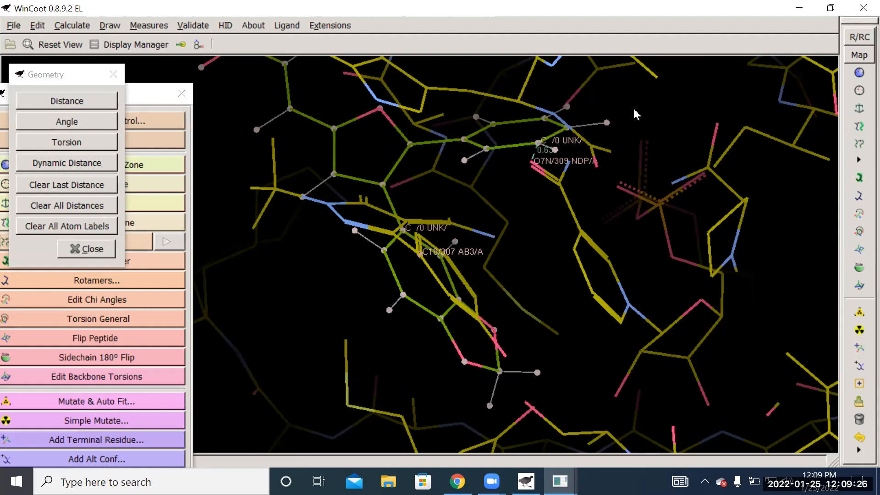
{"action": "mouse_move", "coordinate": [673, 147]}
{"action": "left_mouse_down"}
{"action": "mouse_move", "coordinate": [667, 77]}
{"action": "mouse_move", "coordinate": [670, 144]}
{"action": "left_mouse_up"}
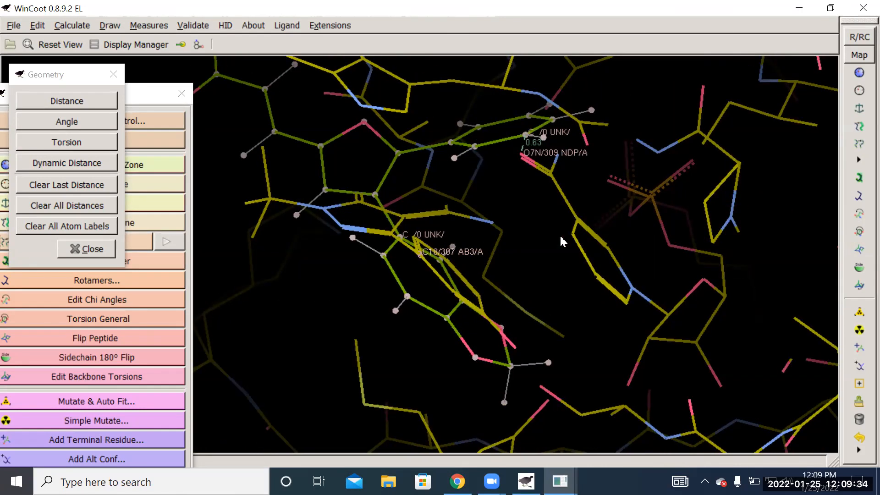
{"action": "left_click_drag", "start_coordinate": [532, 240], "coordinate": [437, 295]}
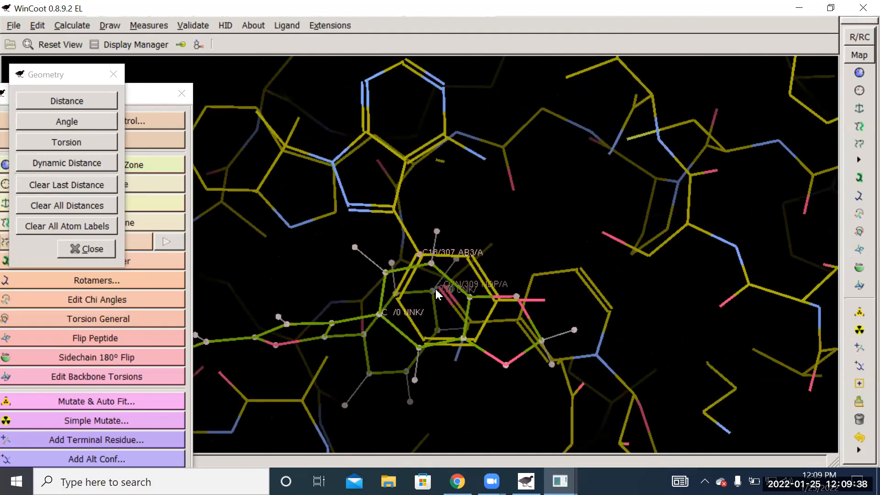
{"action": "left_click_drag", "start_coordinate": [453, 242], "coordinate": [433, 370]}
{"action": "left_click_drag", "start_coordinate": [444, 271], "coordinate": [465, 294]}
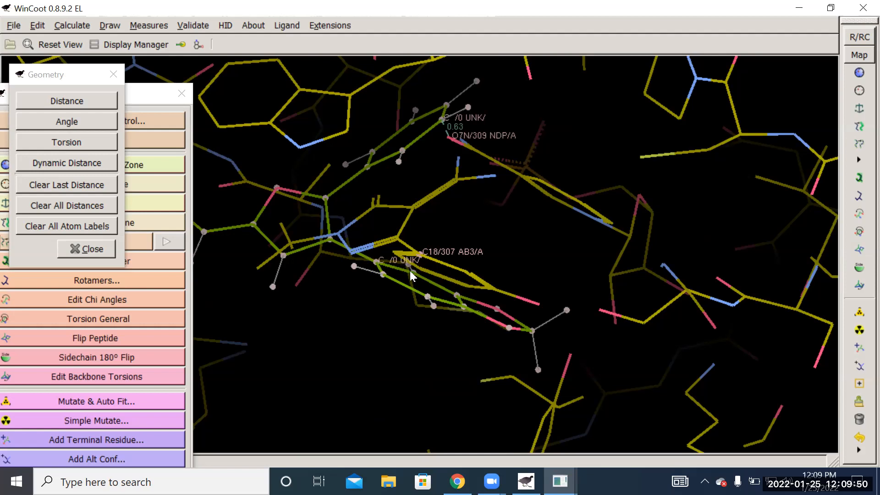
{"action": "left_click_drag", "start_coordinate": [418, 280], "coordinate": [373, 122]}
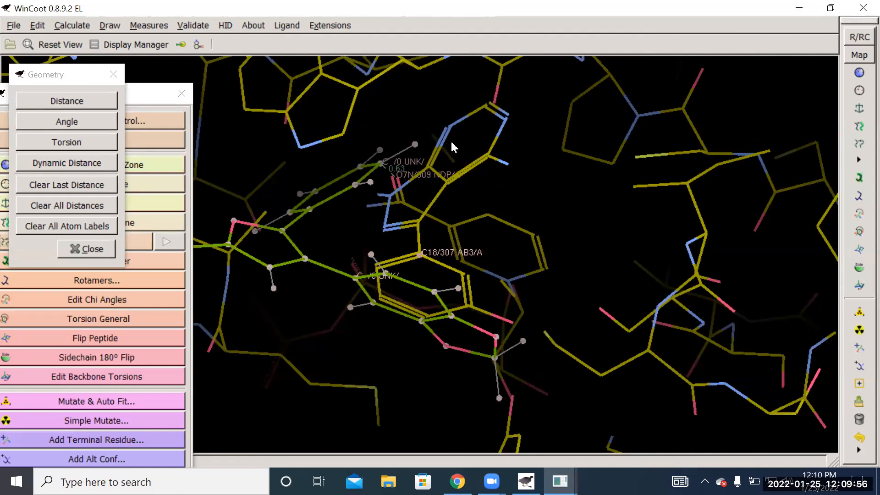
{"action": "left_click_drag", "start_coordinate": [515, 197], "coordinate": [316, 154]}
{"action": "left_click_drag", "start_coordinate": [532, 305], "coordinate": [434, 326]}
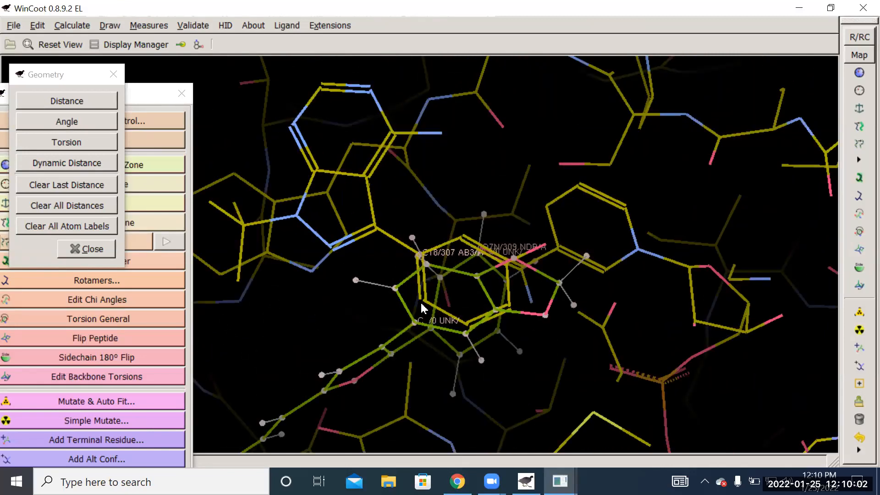
{"action": "left_click_drag", "start_coordinate": [518, 198], "coordinate": [495, 101]}
{"action": "left_click_drag", "start_coordinate": [611, 183], "coordinate": [458, 256]}
{"action": "left_click_drag", "start_coordinate": [506, 323], "coordinate": [305, 255]}
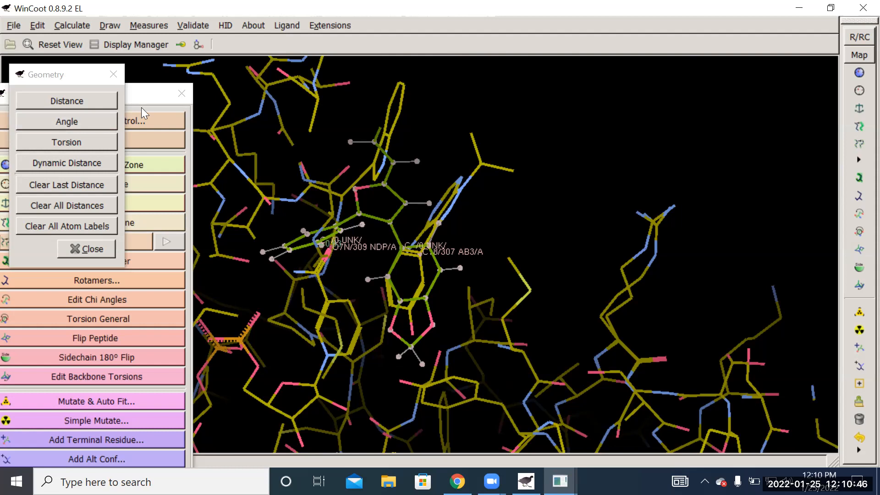
- Start a Rotate/Translate Zone on the 10B-12 molecule with Y rotate 3.5, Z rotate -1.7 and Y translation 66.4
{"action": "left_click", "coordinate": [143, 95]}
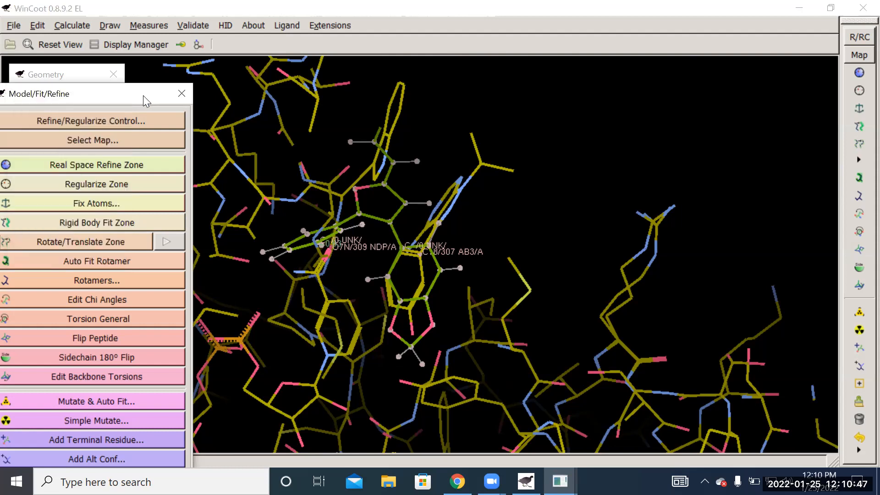
{"action": "left_click", "coordinate": [115, 245]}
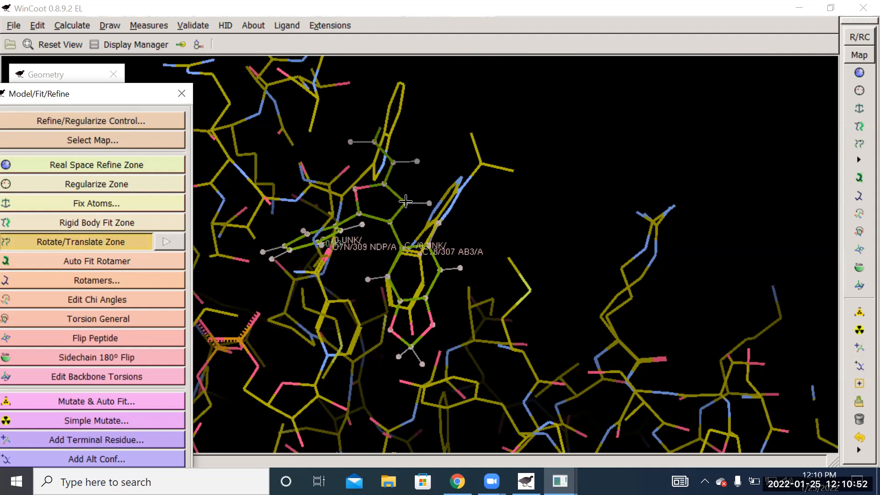
{"action": "left_click", "coordinate": [406, 201]}
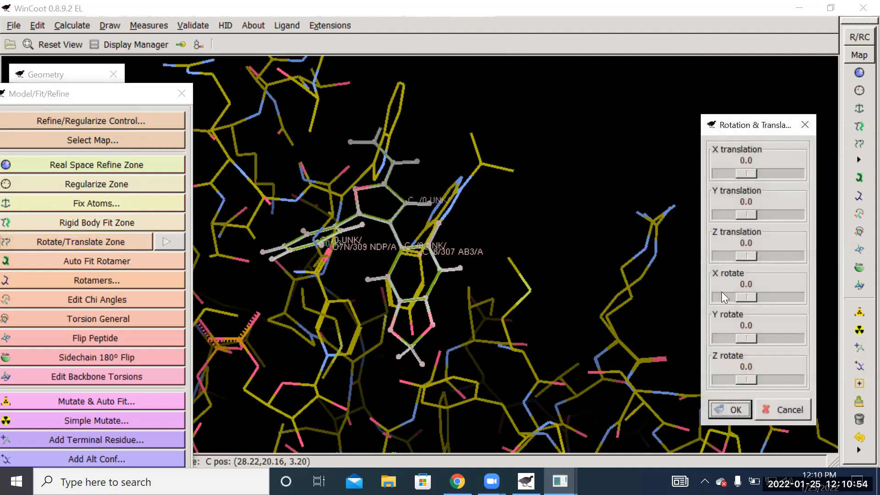
{"action": "left_click_drag", "start_coordinate": [752, 340], "coordinate": [752, 342]}
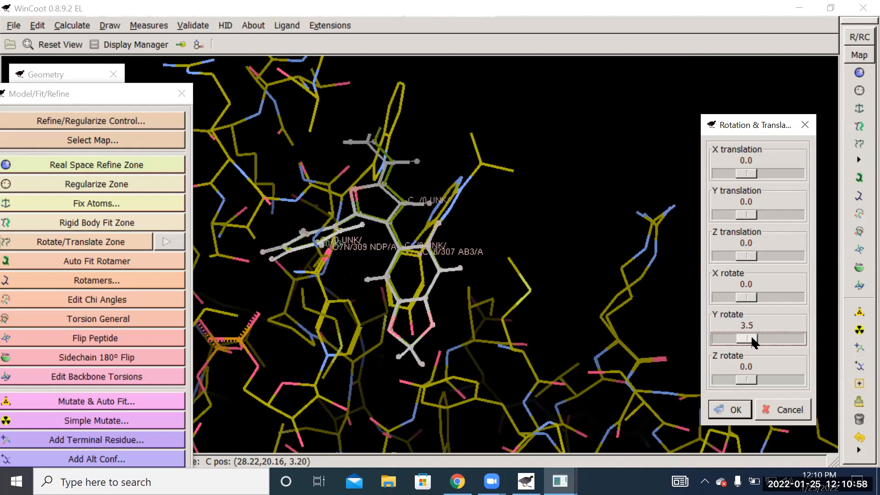
{"action": "left_click_drag", "start_coordinate": [747, 378], "coordinate": [747, 375]}
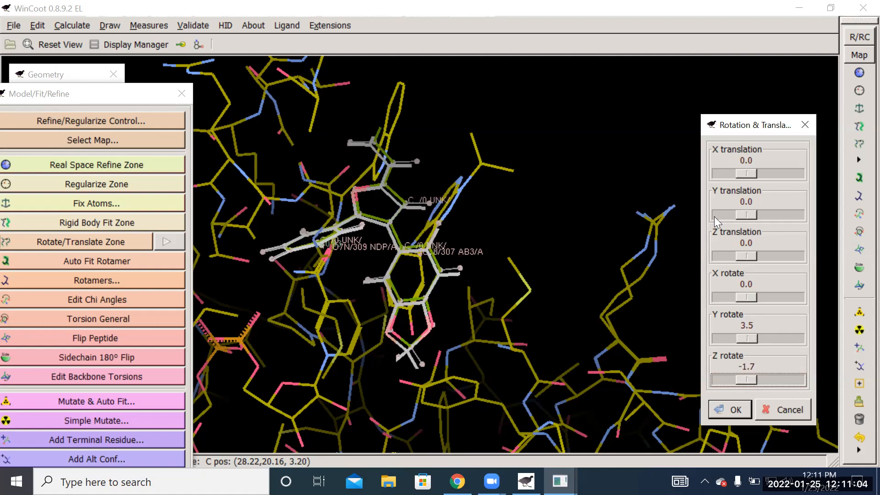
{"action": "left_click_drag", "start_coordinate": [745, 212], "coordinate": [753, 212]}
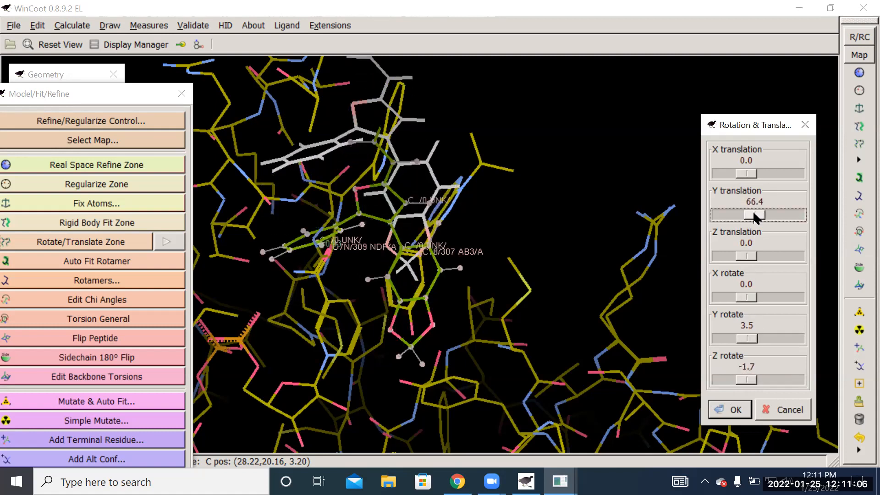
- Flip the 10B-12 molecule with X rotate -180.0 and Y rotate 202.7, and move it back over the AB3 ligand
{"action": "left_click_drag", "start_coordinate": [741, 295], "coordinate": [719, 297]}
{"action": "left_click_drag", "start_coordinate": [744, 337], "coordinate": [772, 335]}
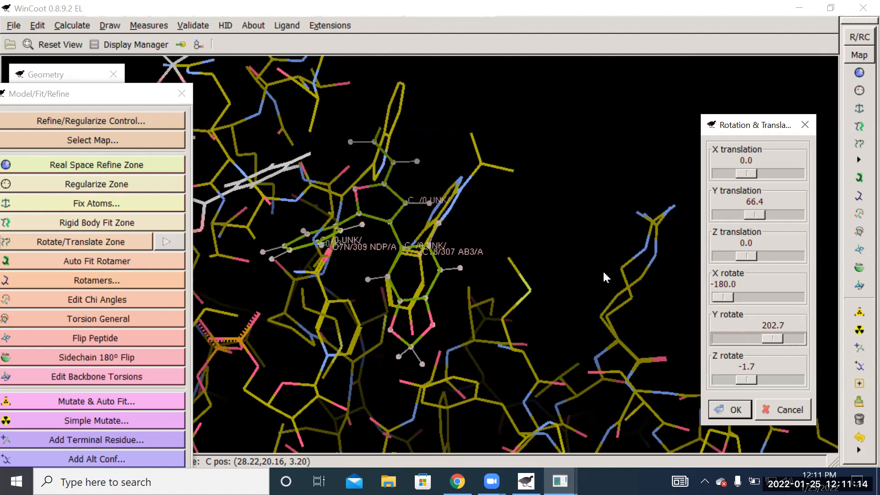
{"action": "left_click_drag", "start_coordinate": [297, 168], "coordinate": [627, 311]}
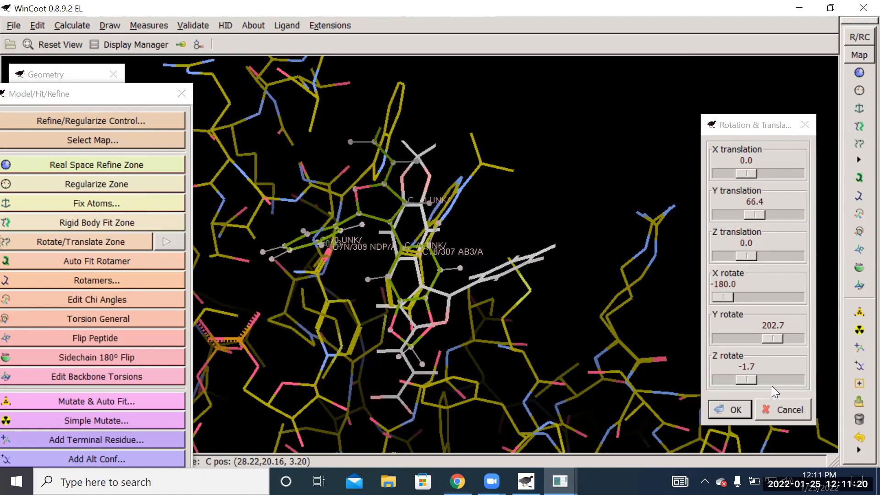
- Turn the 10B-12 molecule to Z rotate 103.1 and X rotate -138.1, and move it beside the AB3 ligand
{"action": "left_click_drag", "start_coordinate": [745, 380], "coordinate": [761, 374]}
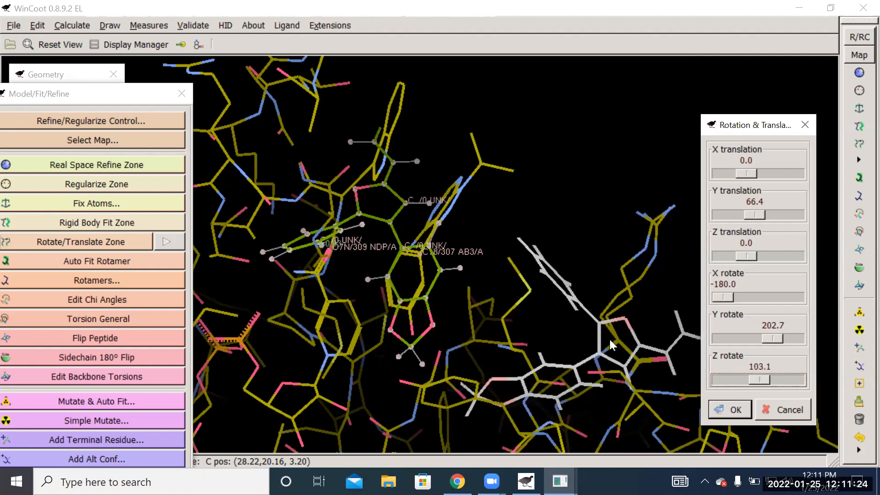
{"action": "left_click_drag", "start_coordinate": [601, 332], "coordinate": [572, 257]}
{"action": "left_click_drag", "start_coordinate": [726, 299], "coordinate": [732, 299]}
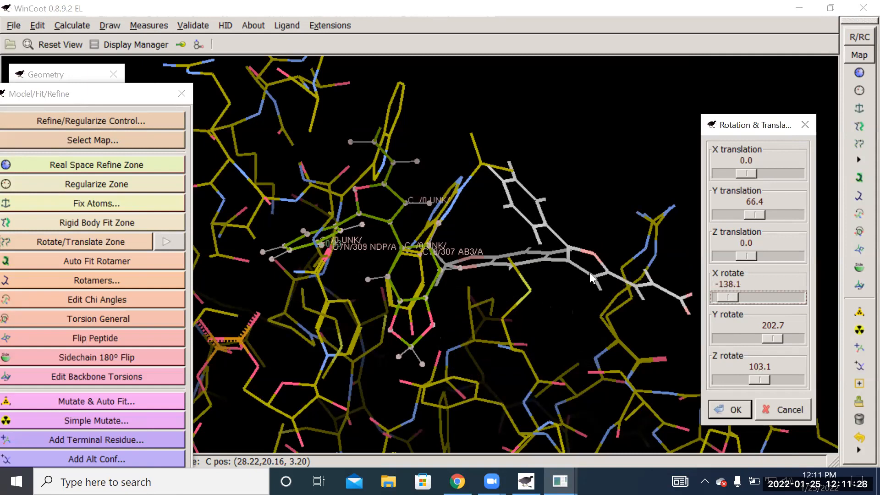
{"action": "left_click_drag", "start_coordinate": [568, 265], "coordinate": [509, 341]}
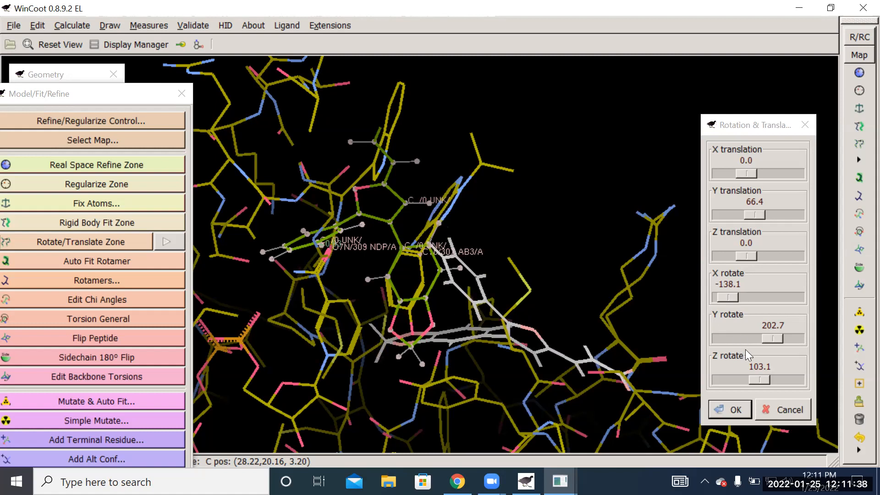
- Set the 10B-12 molecule to Z rotate 145.0 and Y rotate 92.6, shift it away from the NDP cofactor onto AB3, and accept
{"action": "left_click_drag", "start_coordinate": [754, 378], "coordinate": [762, 381]}
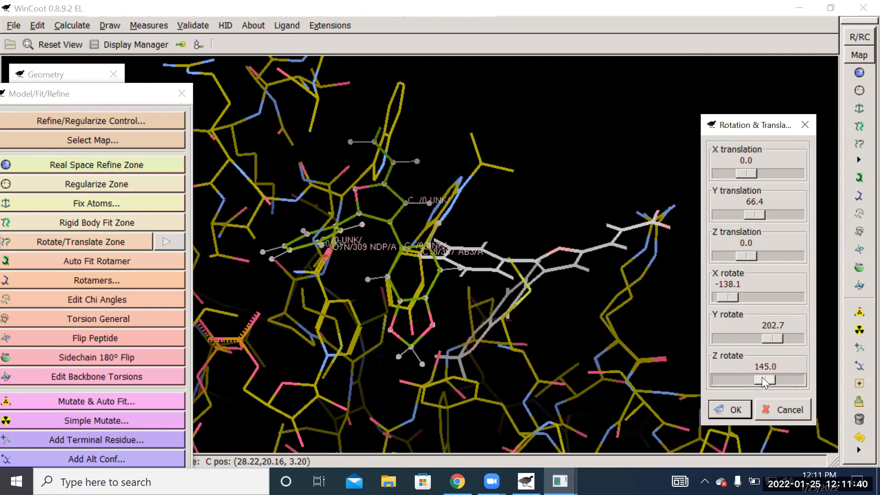
{"action": "left_click_drag", "start_coordinate": [767, 336], "coordinate": [761, 336]}
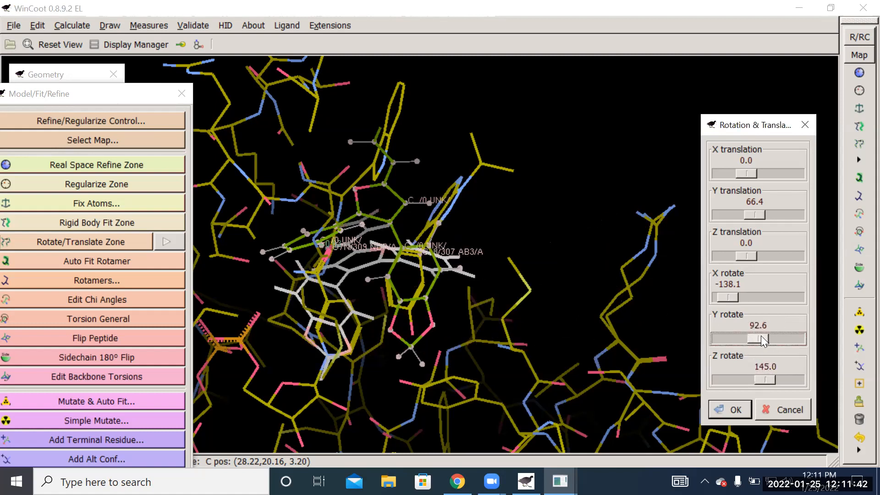
{"action": "left_click_drag", "start_coordinate": [380, 260], "coordinate": [531, 269]}
{"action": "left_click_drag", "start_coordinate": [575, 309], "coordinate": [721, 404]}
{"action": "left_click", "coordinate": [710, 405]}
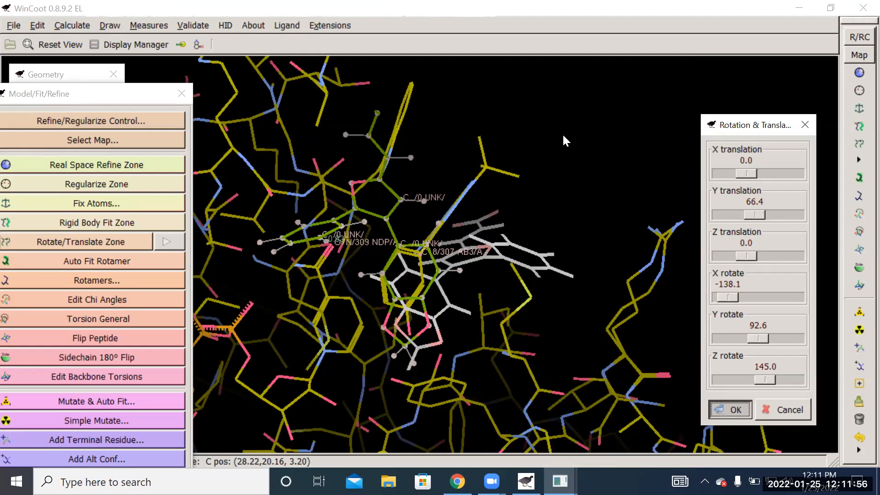
{"action": "left_click", "coordinate": [733, 413]}
- Examine from several angles how the repositioned 10B-12 molecule overlaps the AB3 ligand and clears the NDP cofactor and nearby residues
{"action": "left_click_drag", "start_coordinate": [489, 179], "coordinate": [444, 231]}
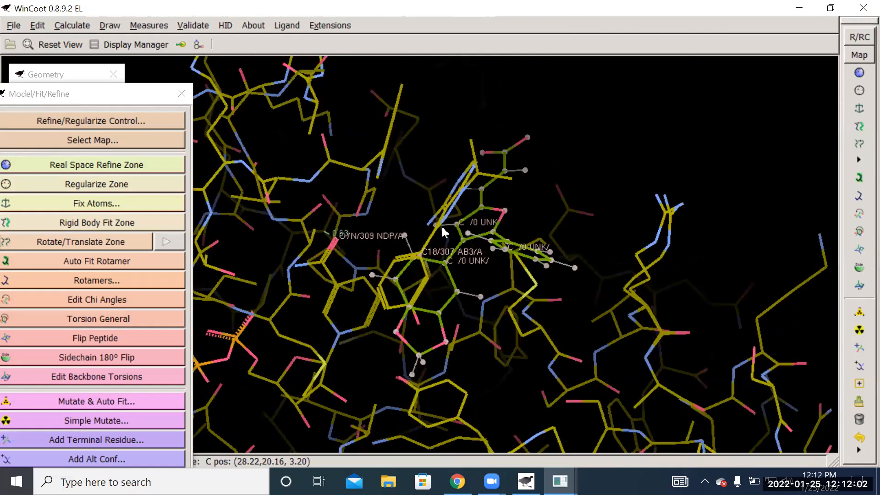
{"action": "left_click_drag", "start_coordinate": [565, 274], "coordinate": [513, 239]}
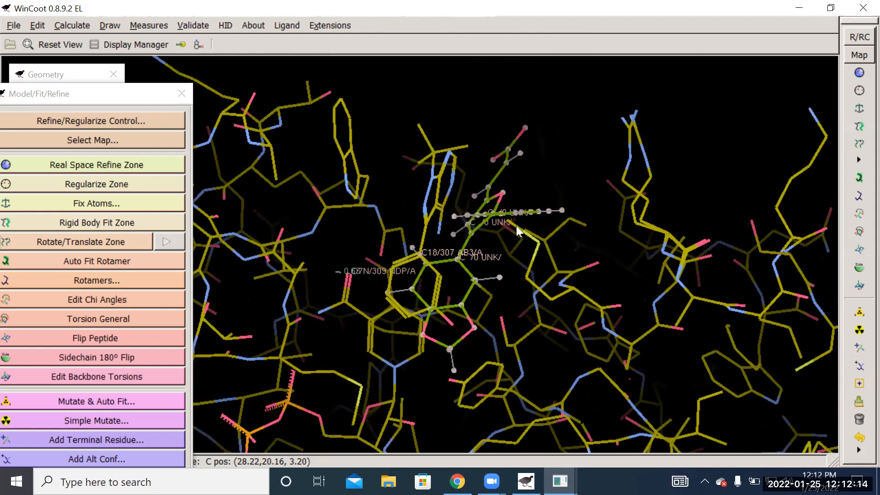
{"action": "left_click_drag", "start_coordinate": [612, 303], "coordinate": [517, 247]}
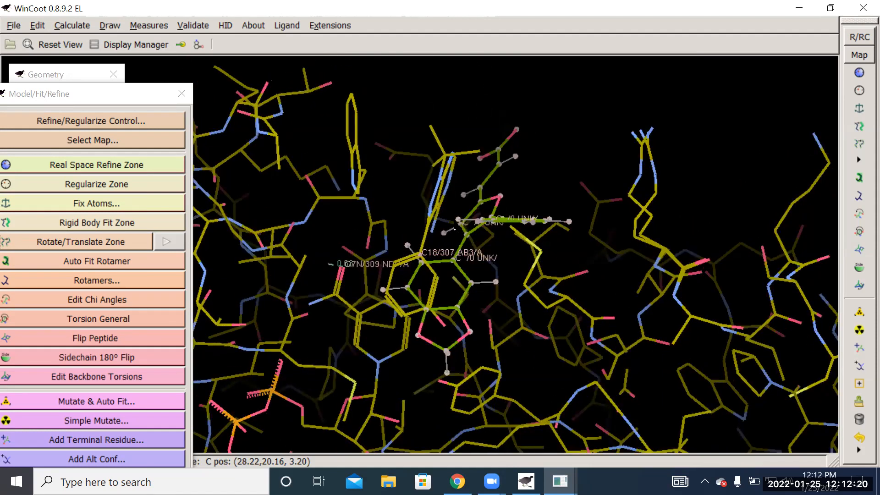
{"action": "left_click_drag", "start_coordinate": [545, 182], "coordinate": [493, 230]}
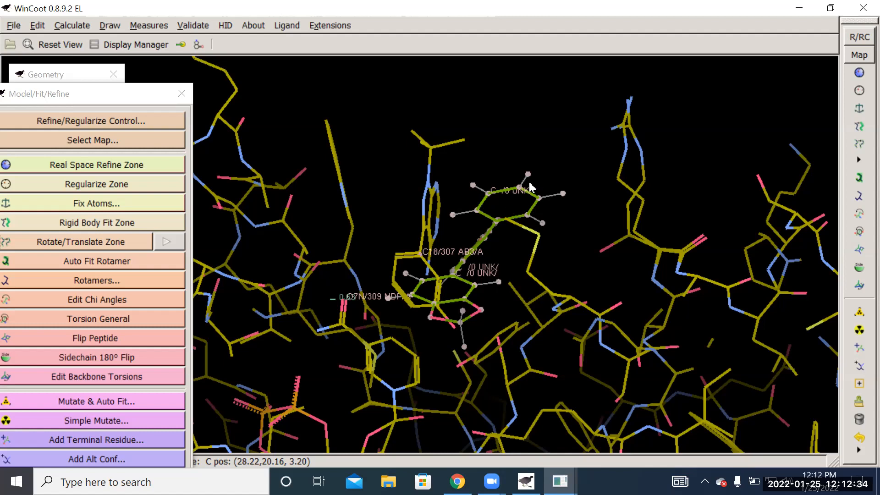
{"action": "left_click_drag", "start_coordinate": [569, 161], "coordinate": [461, 221]}
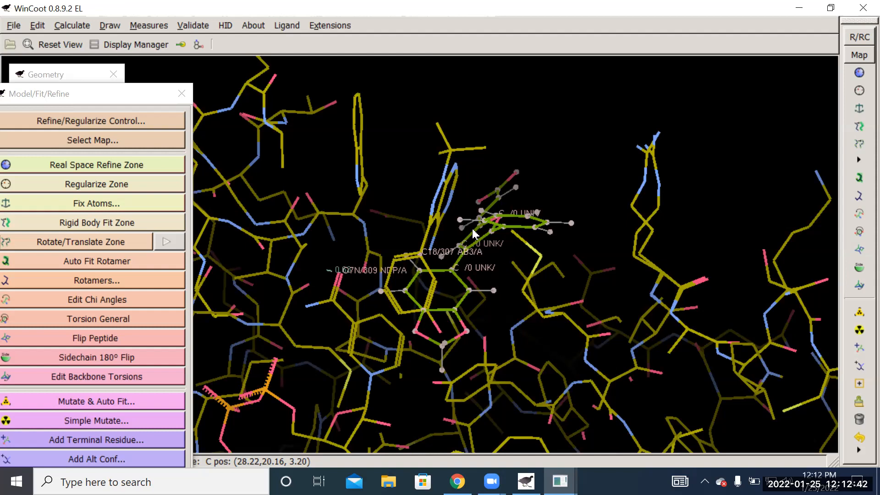
{"action": "left_click_drag", "start_coordinate": [555, 205], "coordinate": [494, 208]}
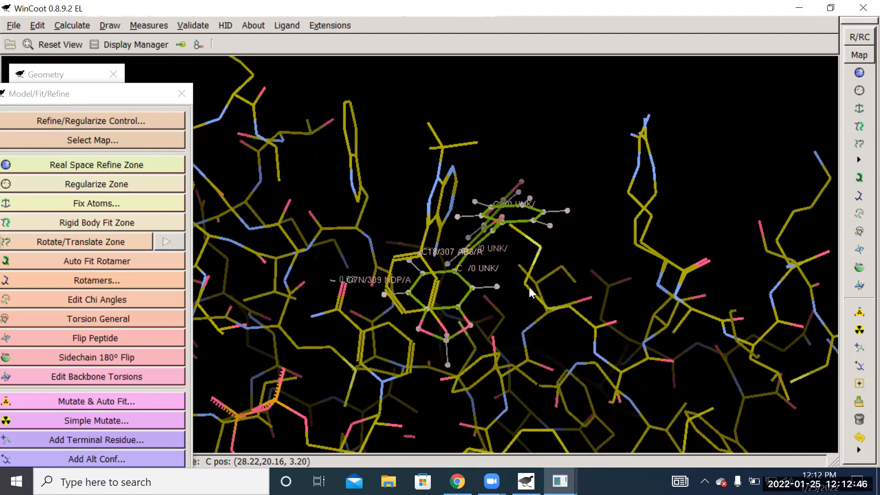
{"action": "left_click_drag", "start_coordinate": [537, 188], "coordinate": [388, 298]}
- Centre on the ring carbon of 10B-12 beside its dioxole ring and start rotating the molecule with Z rotate -7.0 and Y rotate -80.4
{"action": "left_click", "coordinate": [422, 307]}
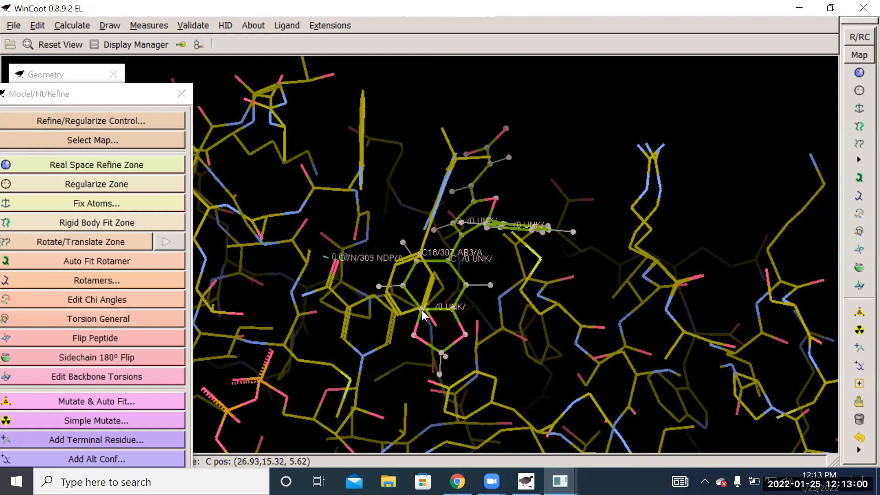
{"action": "middle_click", "coordinate": [422, 311]}
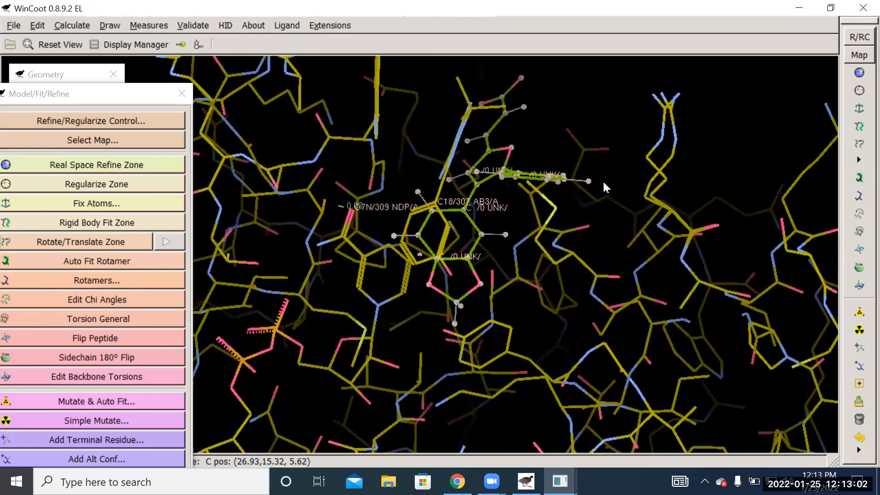
{"action": "left_click", "coordinate": [70, 239]}
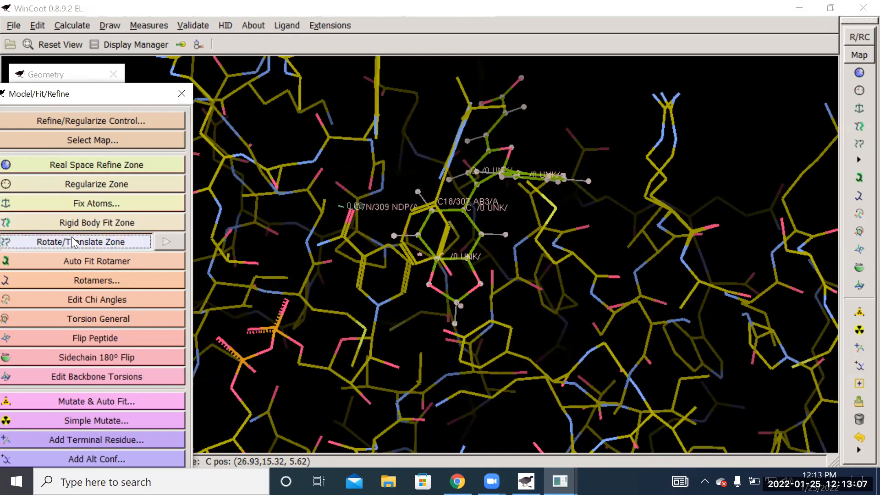
{"action": "left_click", "coordinate": [430, 285]}
{"action": "left_click", "coordinate": [430, 285]}
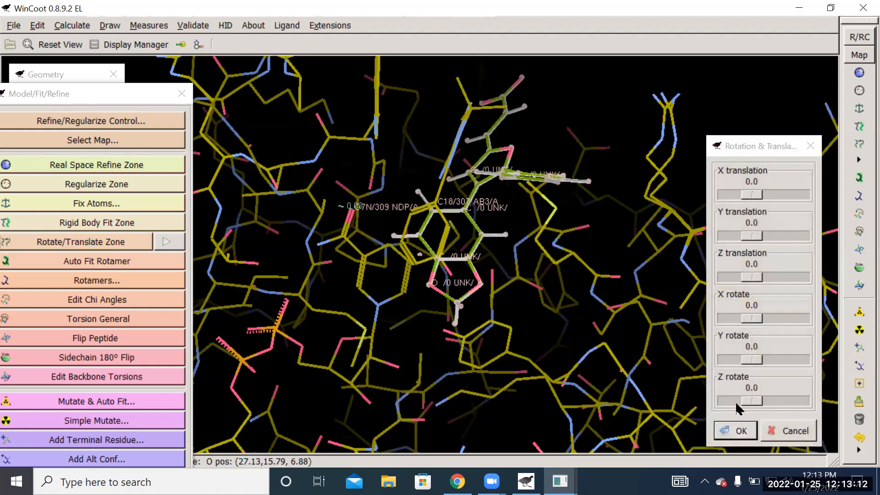
{"action": "left_click_drag", "start_coordinate": [753, 399], "coordinate": [764, 398]}
{"action": "left_click_drag", "start_coordinate": [758, 356], "coordinate": [746, 360]}
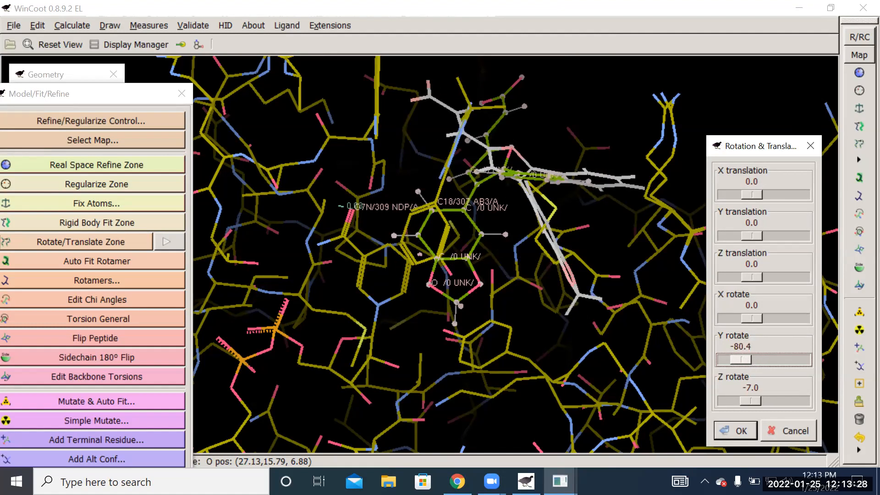
- Move the 10B-12 molecule back over the AB3 ligand, set X rotate to 35.0, and shift it slightly upward to align the rings
{"action": "left_click_drag", "start_coordinate": [541, 227], "coordinate": [417, 217]}
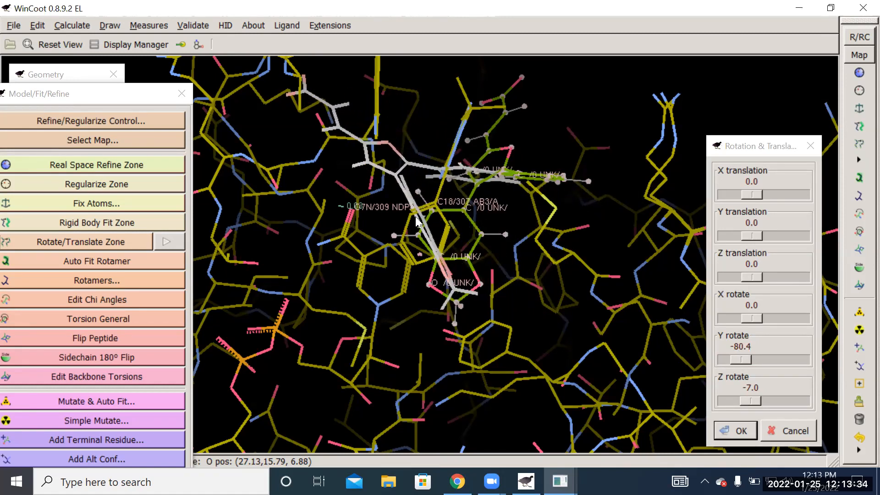
{"action": "left_click_drag", "start_coordinate": [604, 236], "coordinate": [355, 155]}
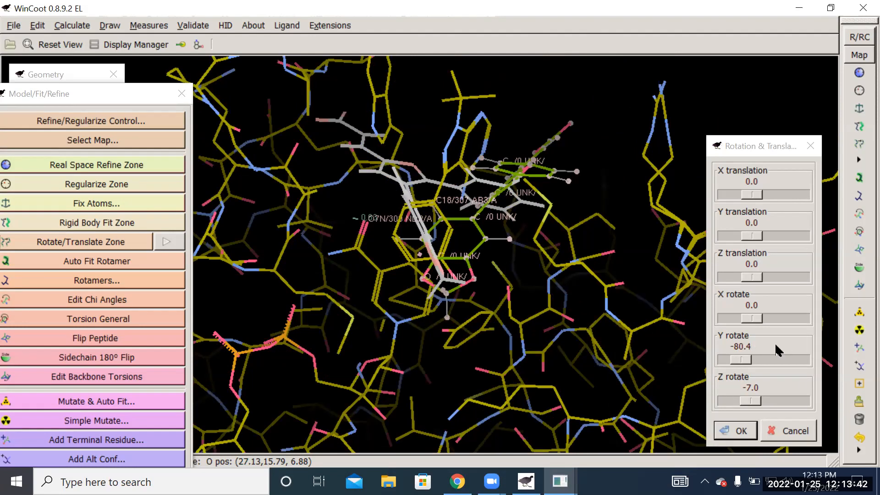
{"action": "left_click_drag", "start_coordinate": [759, 314], "coordinate": [765, 317]}
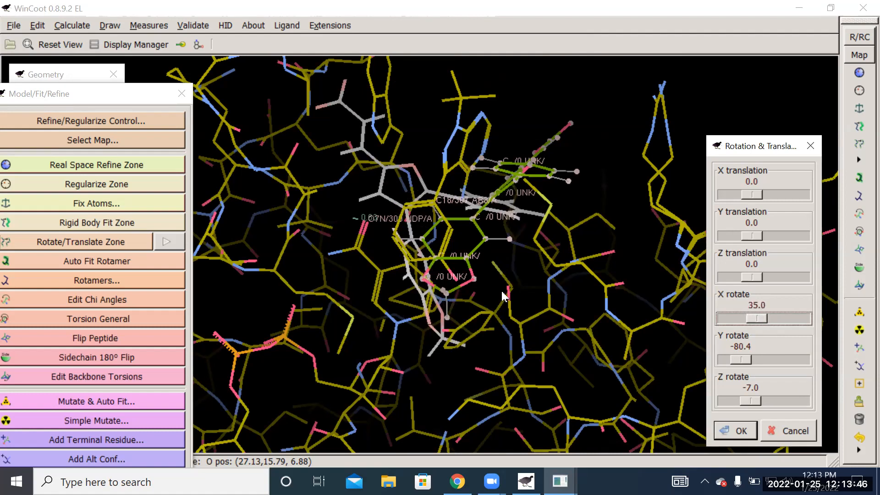
{"action": "left_click_drag", "start_coordinate": [426, 196], "coordinate": [437, 172]}
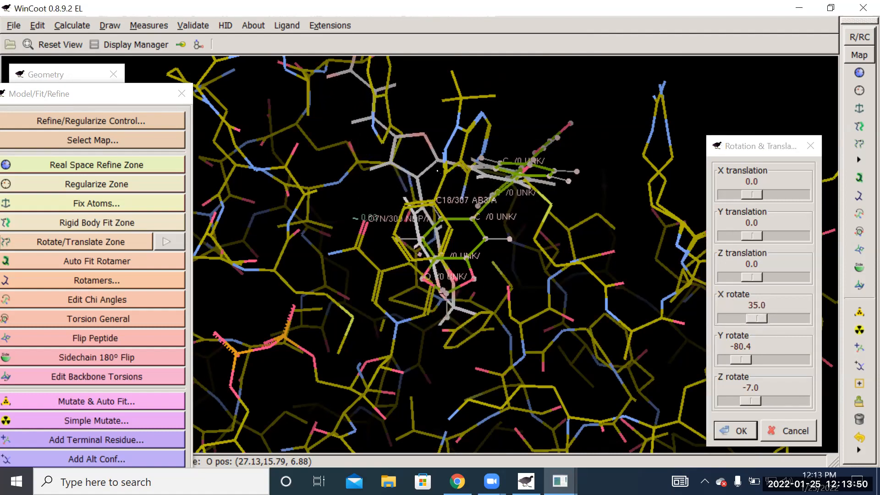
- Refine the 10B-12 molecule's orientation to X rotate 50.7 and Y rotate -38.4
{"action": "left_click_drag", "start_coordinate": [628, 137], "coordinate": [396, 117]}
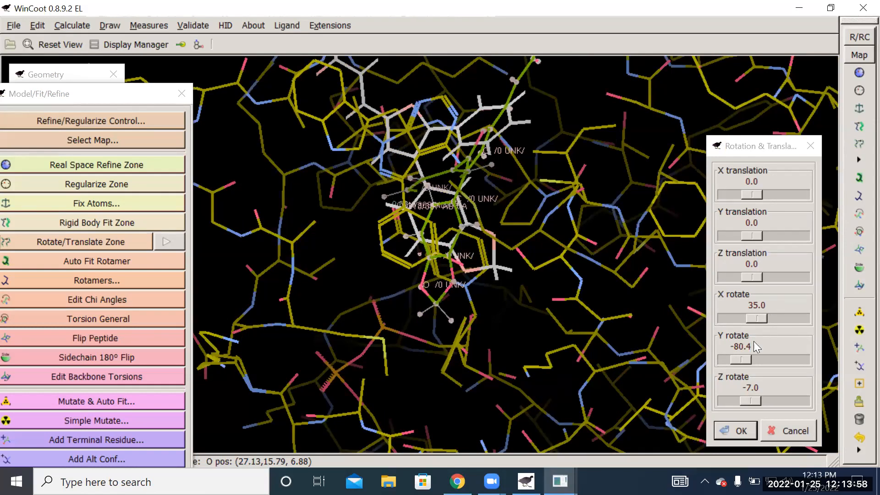
{"action": "mouse_move", "coordinate": [759, 315]}
{"action": "left_mouse_down"}
{"action": "mouse_move", "coordinate": [746, 317]}
{"action": "mouse_move", "coordinate": [763, 316]}
{"action": "left_mouse_up"}
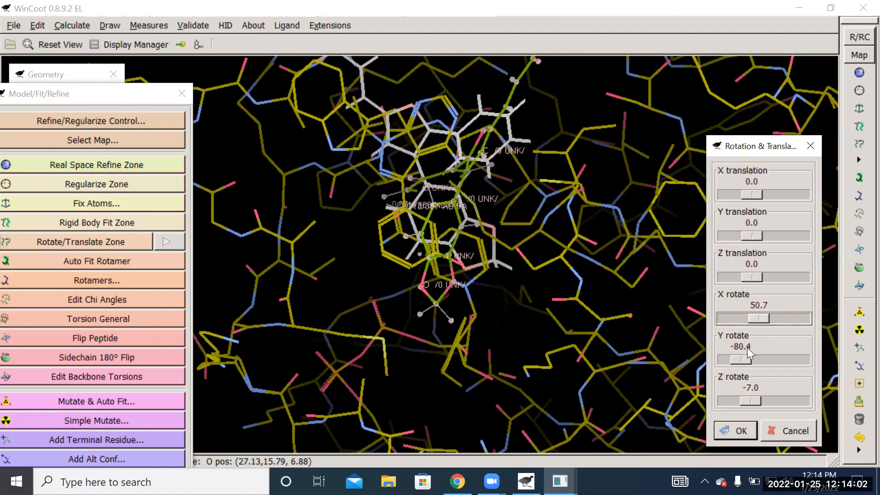
{"action": "mouse_move", "coordinate": [741, 358]}
{"action": "left_mouse_down"}
{"action": "mouse_move", "coordinate": [759, 361]}
{"action": "mouse_move", "coordinate": [748, 360]}
{"action": "left_mouse_up"}
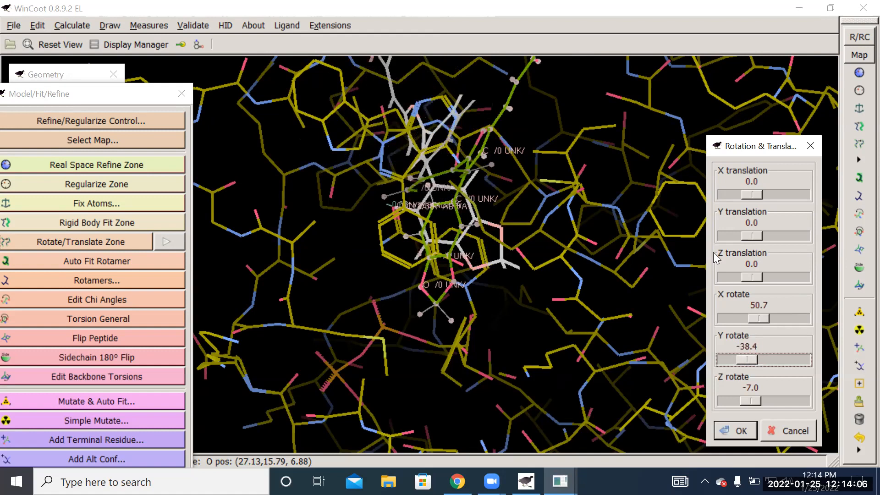
- Try the 10B-12 molecule at X rotate 113.6 and Y rotate -153.8, shifting it back towards the AB3 ligand
{"action": "left_click_drag", "start_coordinate": [575, 118], "coordinate": [148, 216]}
{"action": "left_click_drag", "start_coordinate": [489, 188], "coordinate": [667, 299]}
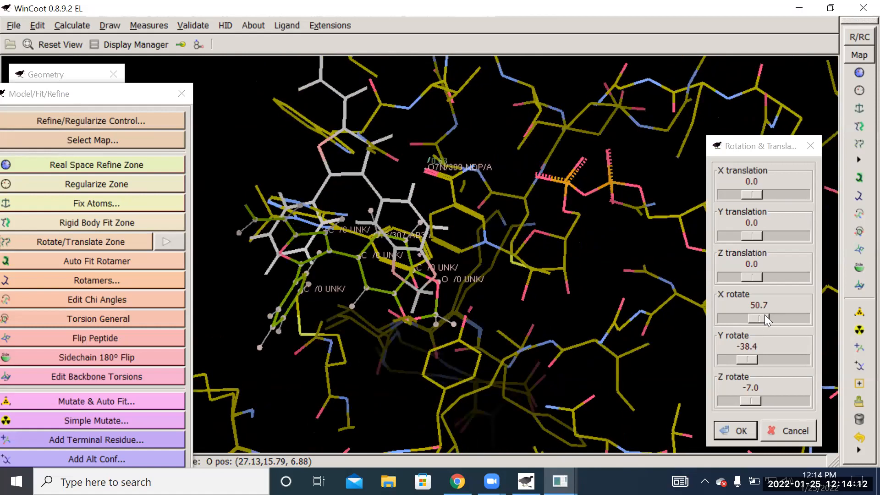
{"action": "left_click_drag", "start_coordinate": [765, 316], "coordinate": [771, 317]}
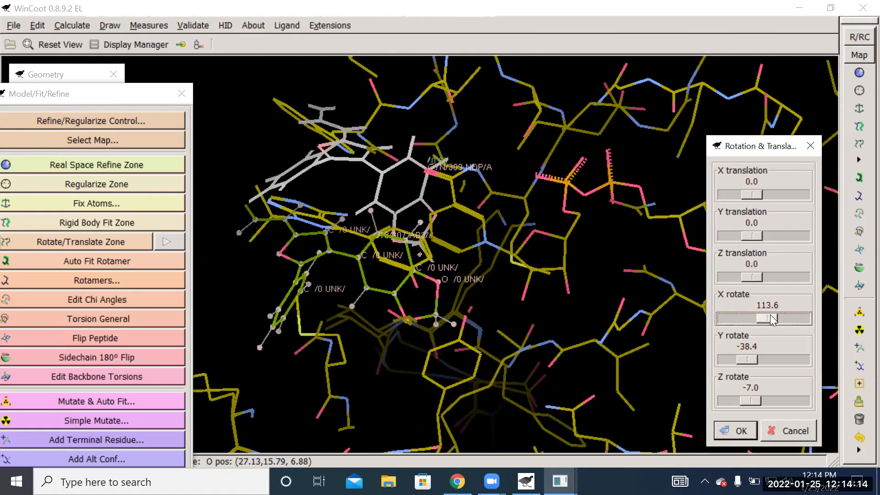
{"action": "left_click_drag", "start_coordinate": [751, 353], "coordinate": [730, 358]}
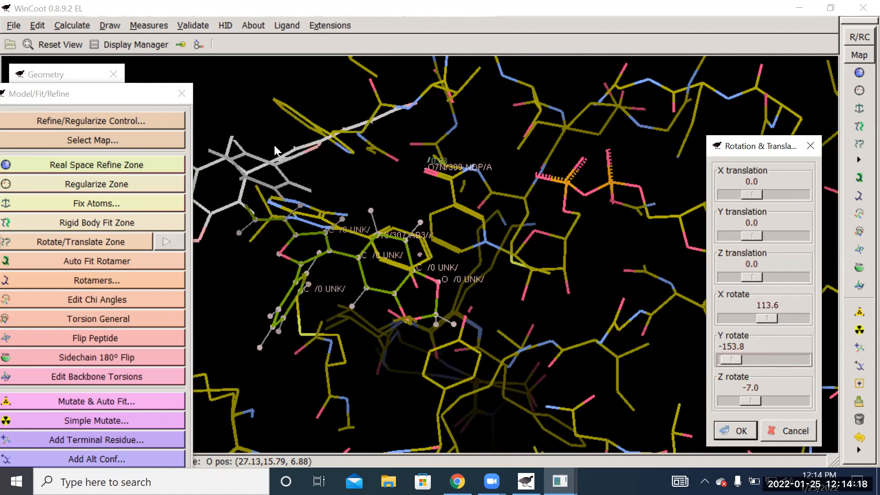
{"action": "left_click_drag", "start_coordinate": [243, 181], "coordinate": [444, 233]}
- Reorient the 10B-12 molecule to X rotate 14.0 and Y rotate -33.2 over the AB3 ligand and accept the placement
{"action": "left_click_drag", "start_coordinate": [734, 358], "coordinate": [749, 358]}
{"action": "left_click_drag", "start_coordinate": [763, 315], "coordinate": [753, 317]}
{"action": "left_click_drag", "start_coordinate": [540, 189], "coordinate": [322, 188]}
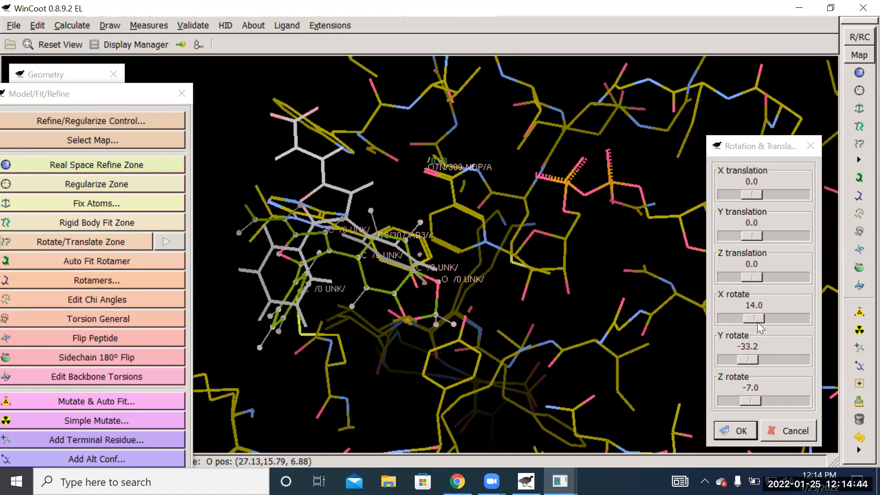
{"action": "left_click", "coordinate": [735, 431]}
- Examine from several angles how the placed 10B-12 molecule sits relative to AB3, NDP and the TRP 229 side chain
{"action": "left_click_drag", "start_coordinate": [614, 307], "coordinate": [376, 154]}
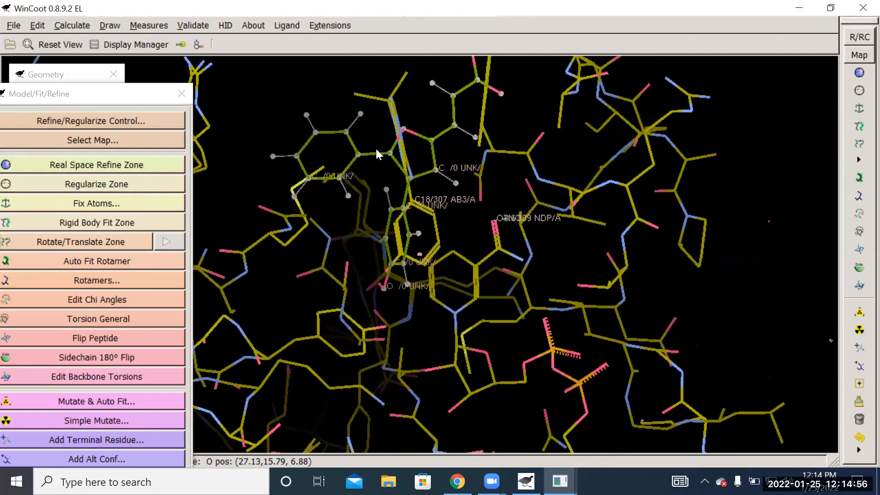
{"action": "left_click_drag", "start_coordinate": [300, 275], "coordinate": [506, 243]}
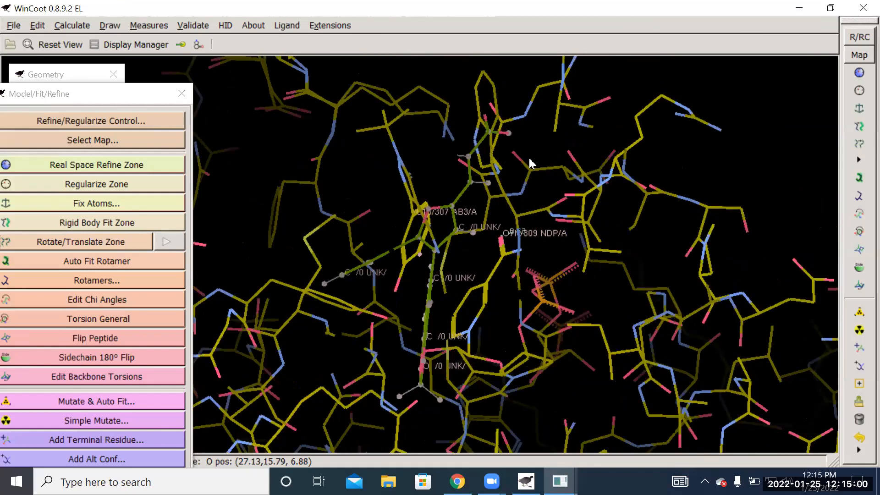
{"action": "left_click_drag", "start_coordinate": [469, 157], "coordinate": [453, 154]}
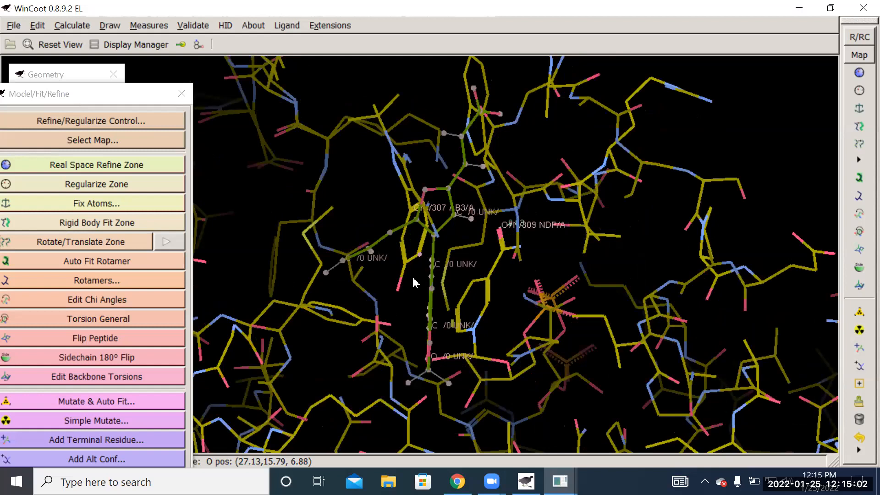
{"action": "left_click_drag", "start_coordinate": [422, 224], "coordinate": [392, 75]}
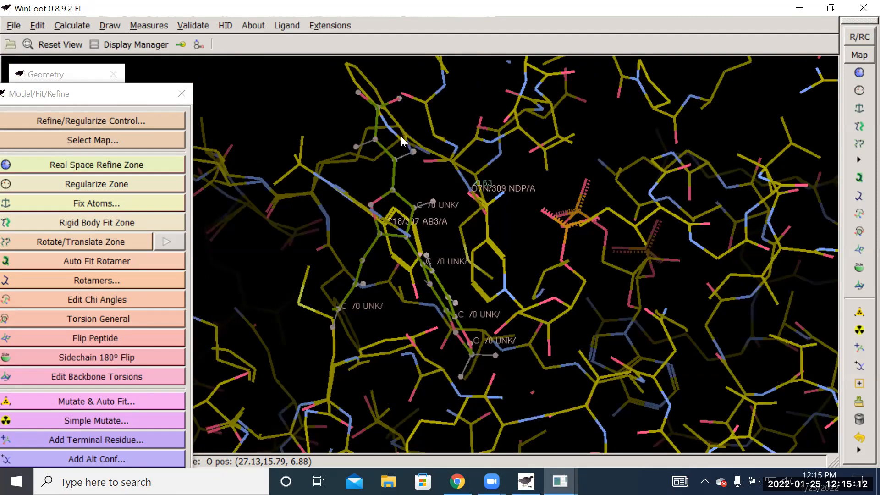
{"action": "left_click_drag", "start_coordinate": [406, 135], "coordinate": [384, 263]}
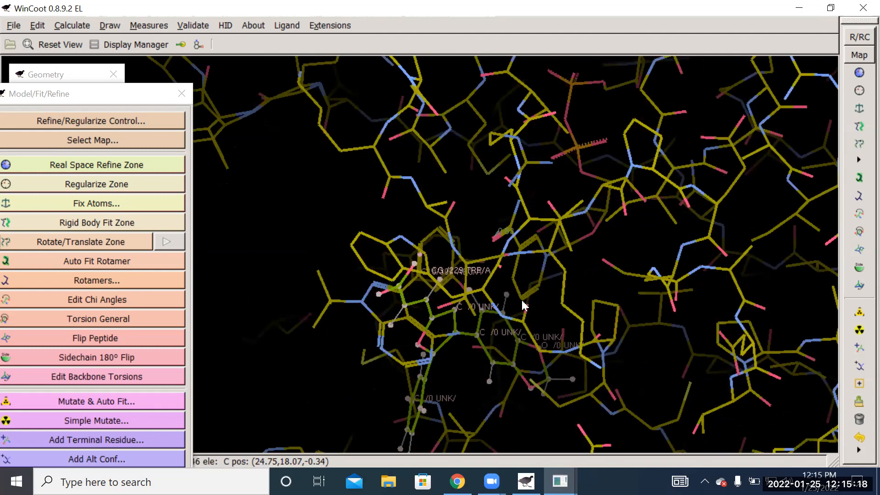
{"action": "left_click_drag", "start_coordinate": [511, 260], "coordinate": [420, 285]}
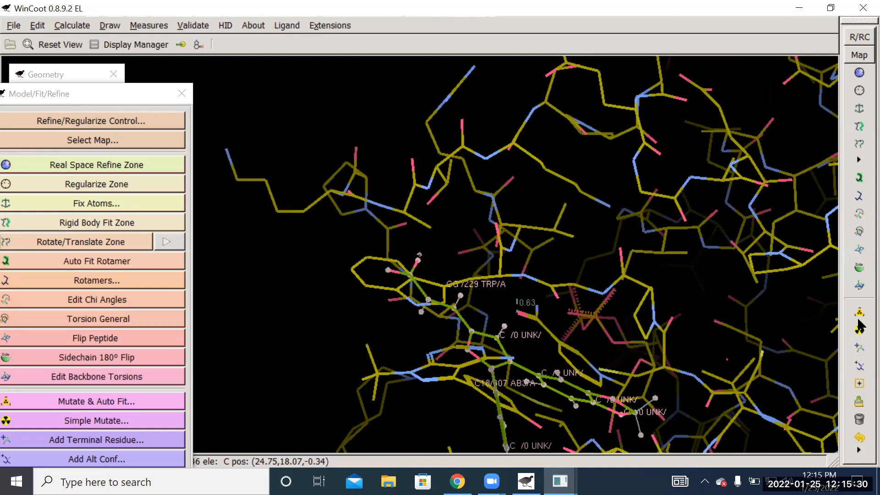
- Bring up the rotamer choices for TRP 229 and inspect the m95 rotamer against the 10B-12 molecule
{"action": "left_click", "coordinate": [859, 197]}
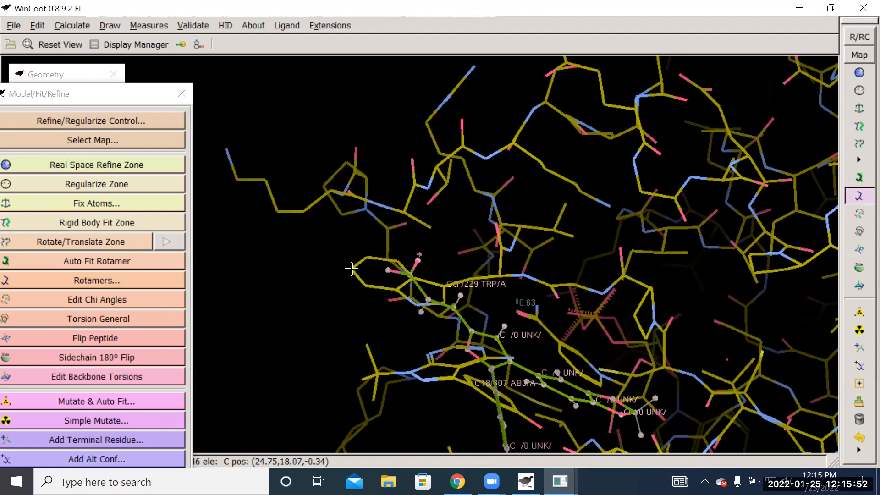
{"action": "left_click", "coordinate": [351, 269]}
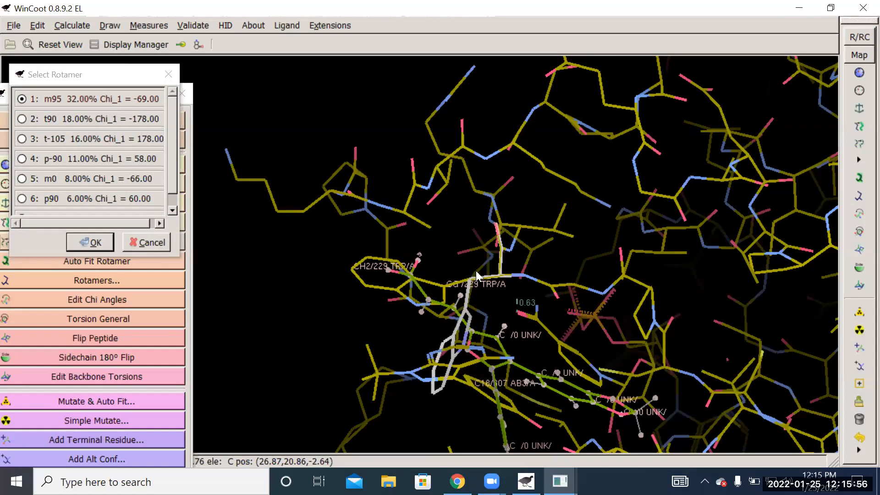
{"action": "left_click_drag", "start_coordinate": [410, 332], "coordinate": [476, 293]}
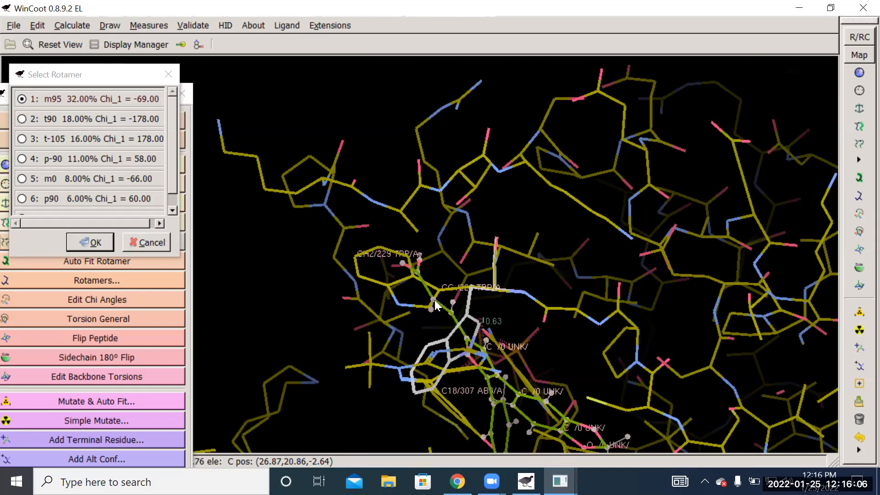
{"action": "left_click_drag", "start_coordinate": [512, 325], "coordinate": [482, 362]}
{"action": "left_click_drag", "start_coordinate": [483, 259], "coordinate": [321, 348]}
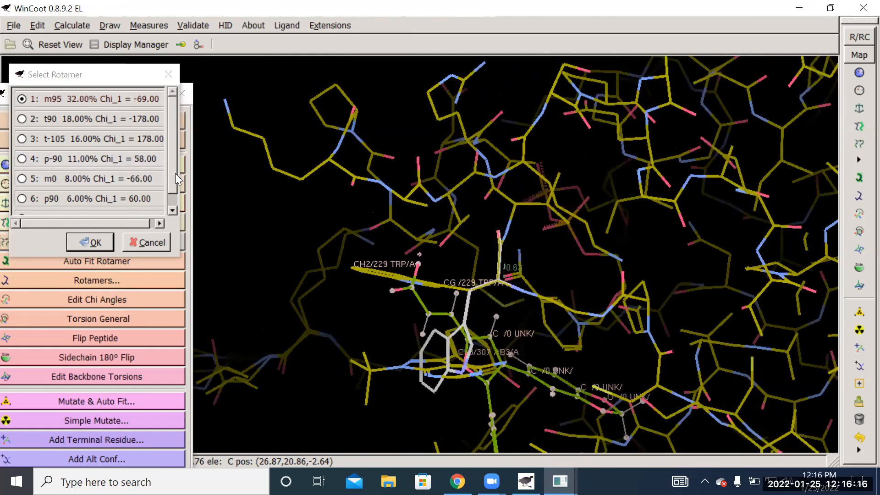
{"action": "left_click_drag", "start_coordinate": [174, 175], "coordinate": [164, 216]}
{"action": "scroll", "coordinate": [167, 193], "scroll_direction": "up", "scroll_amount": 2}
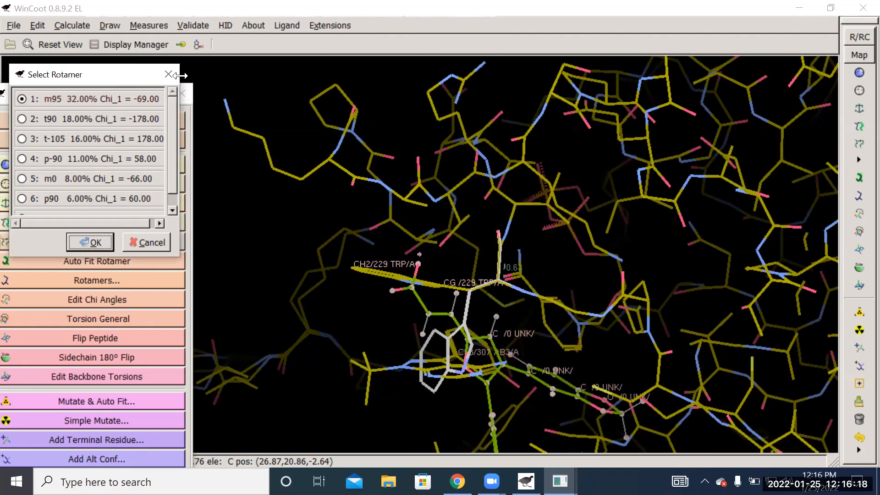
- Preview the t90, t-105 and p-90 rotamers of TRP 229 and check each for clashes with 10B-12 and nearby residues
{"action": "left_click", "coordinate": [21, 116]}
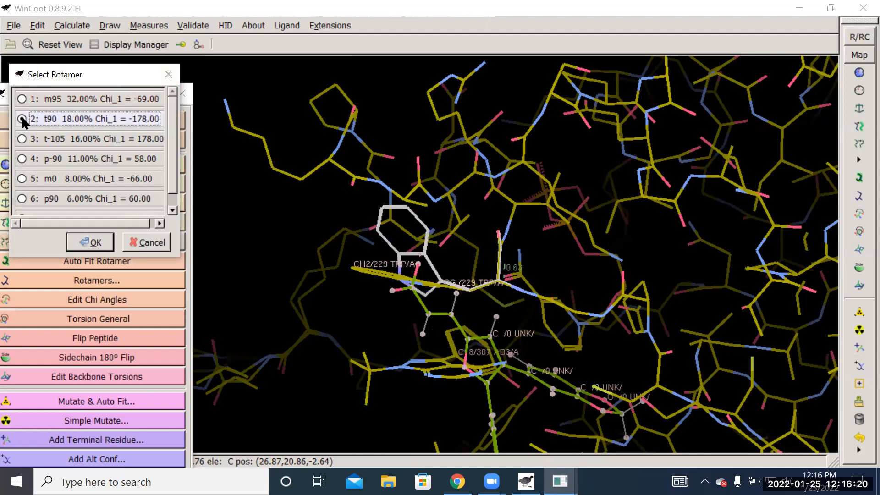
{"action": "left_click_drag", "start_coordinate": [385, 338], "coordinate": [188, 288]}
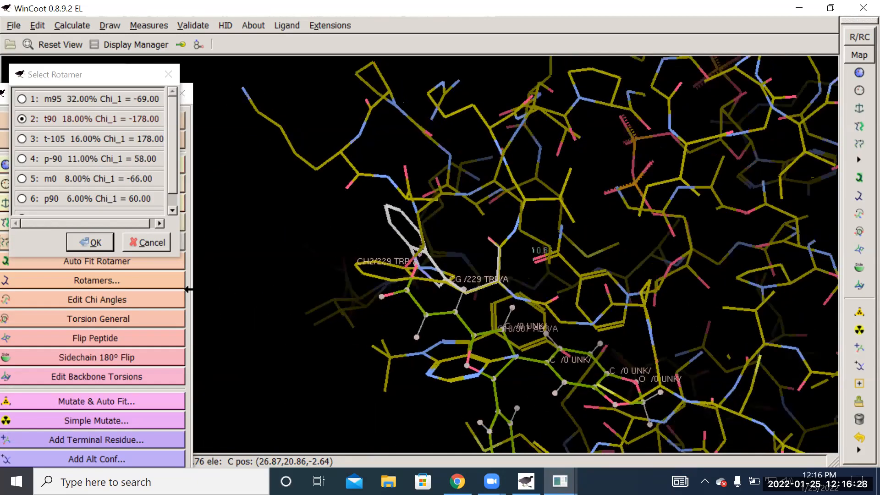
{"action": "left_click", "coordinate": [22, 138]}
{"action": "left_click_drag", "start_coordinate": [348, 300], "coordinate": [481, 281]}
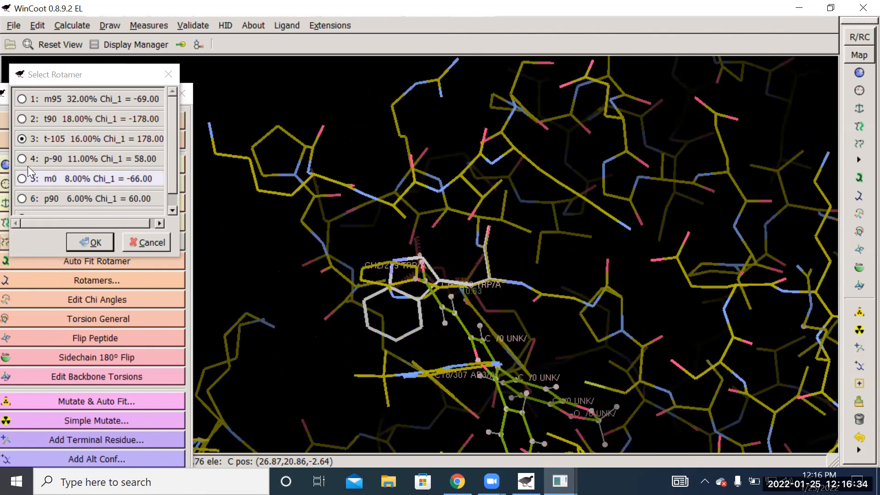
{"action": "left_click", "coordinate": [22, 159]}
{"action": "left_click_drag", "start_coordinate": [389, 275], "coordinate": [463, 183]}
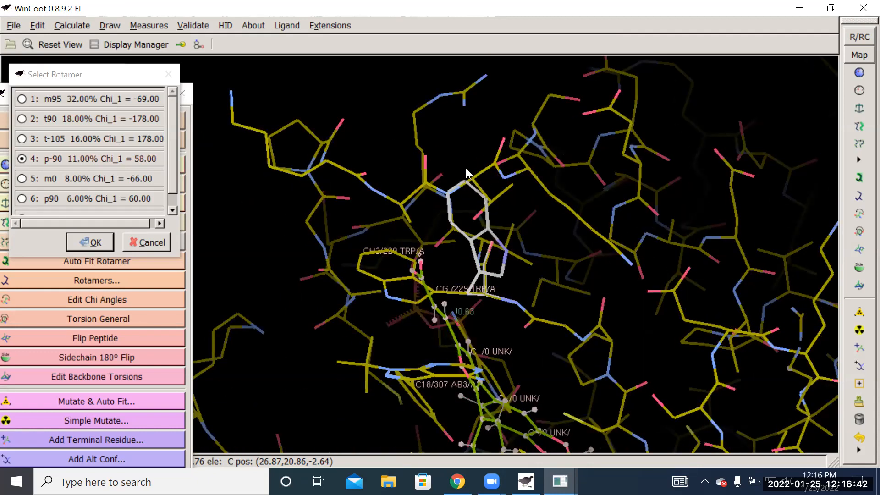
{"action": "left_click_drag", "start_coordinate": [534, 231], "coordinate": [2, 217]}
{"action": "left_click_drag", "start_coordinate": [732, 334], "coordinate": [446, 301]}
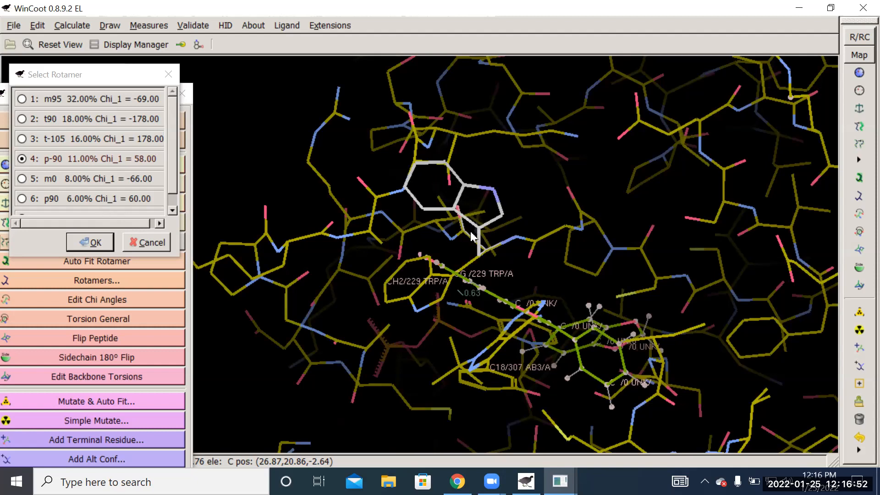
- Preview the m0, p90 and m-90 rotamers of TRP 229 and inspect each one's clearance from the 10B-12 molecule
{"action": "left_click", "coordinate": [22, 178]}
{"action": "left_click_drag", "start_coordinate": [591, 261], "coordinate": [555, 241]}
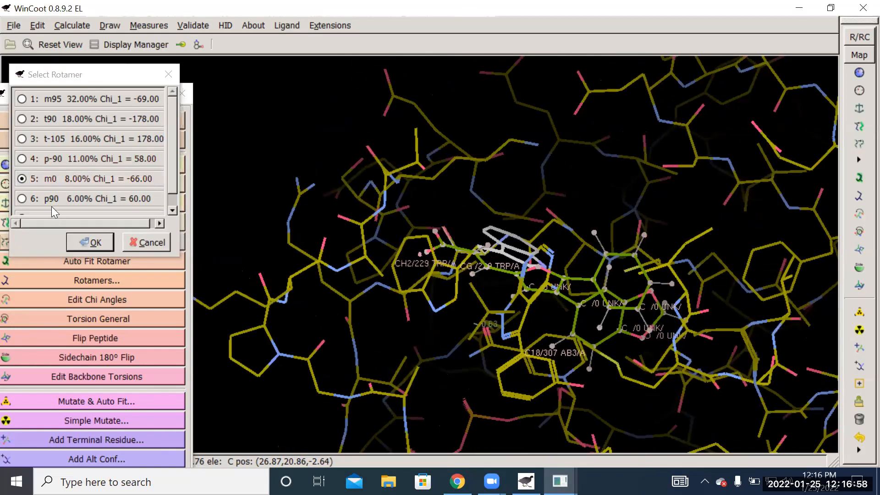
{"action": "left_click", "coordinate": [22, 198]}
{"action": "left_click_drag", "start_coordinate": [566, 178], "coordinate": [475, 271]}
{"action": "left_click_drag", "start_coordinate": [446, 313], "coordinate": [504, 185]}
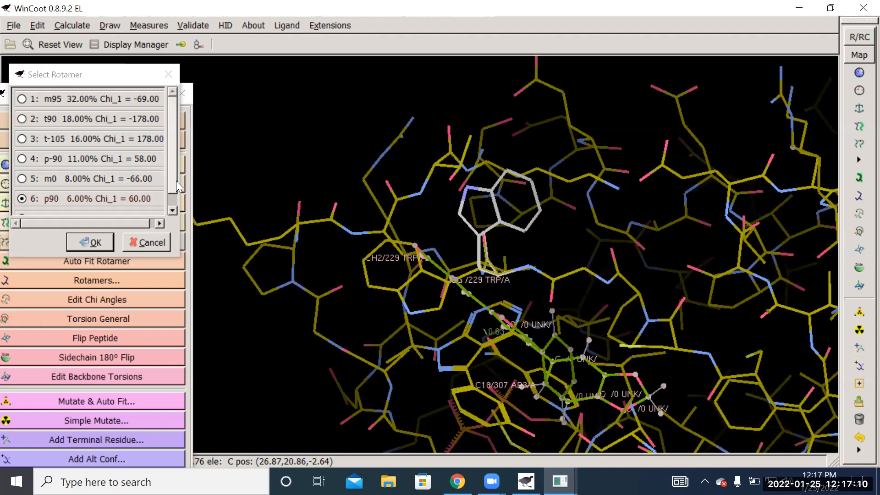
{"action": "scroll", "coordinate": [176, 181], "scroll_direction": "down", "scroll_amount": 1}
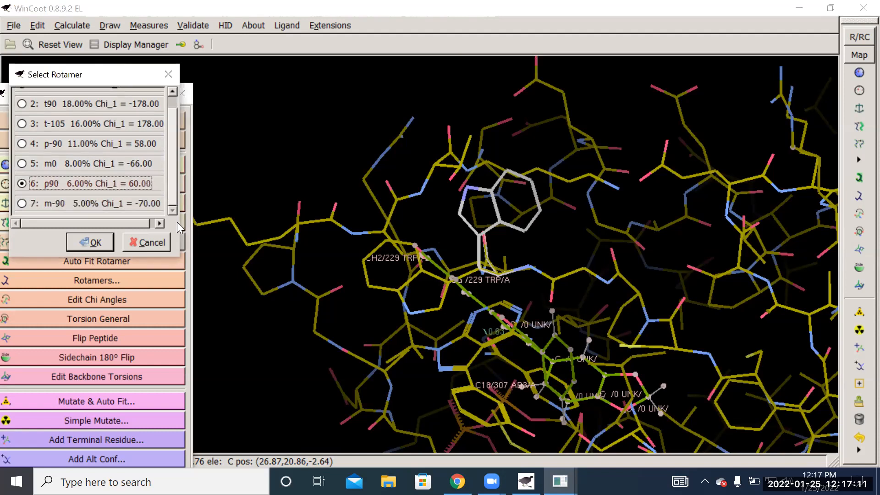
{"action": "left_click", "coordinate": [24, 202]}
{"action": "left_click_drag", "start_coordinate": [568, 147], "coordinate": [518, 43]}
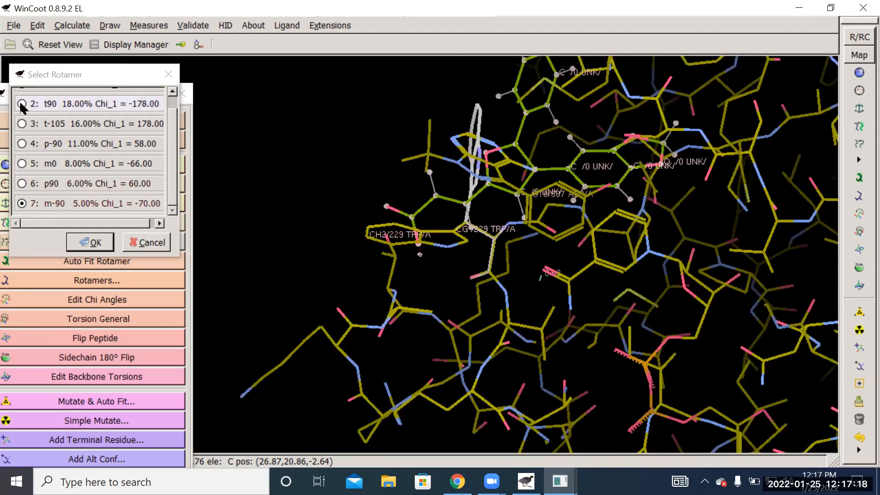
- Compare the t90, t-105, p-90 and m0 rotamers of TRP 229 once more from different angles
{"action": "left_click", "coordinate": [21, 102]}
{"action": "left_click_drag", "start_coordinate": [302, 224], "coordinate": [384, 303]}
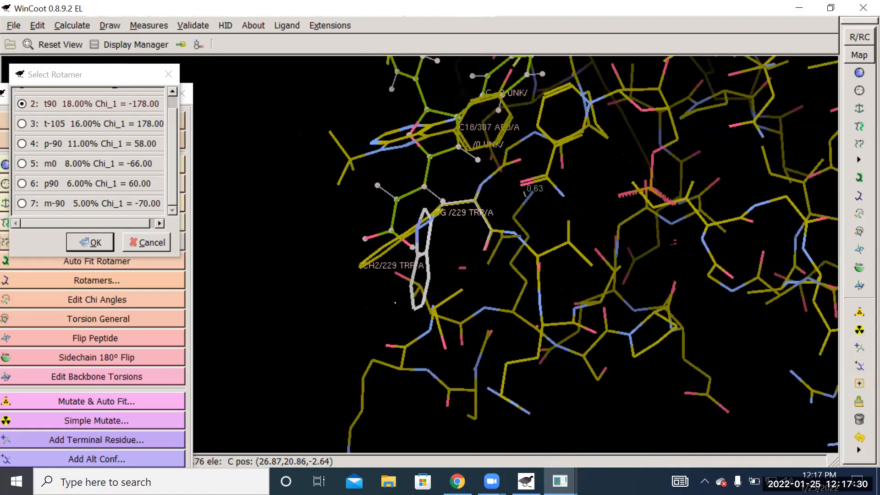
{"action": "left_click", "coordinate": [22, 124]}
{"action": "left_click_drag", "start_coordinate": [440, 270], "coordinate": [504, 321]}
{"action": "left_click", "coordinate": [22, 143]}
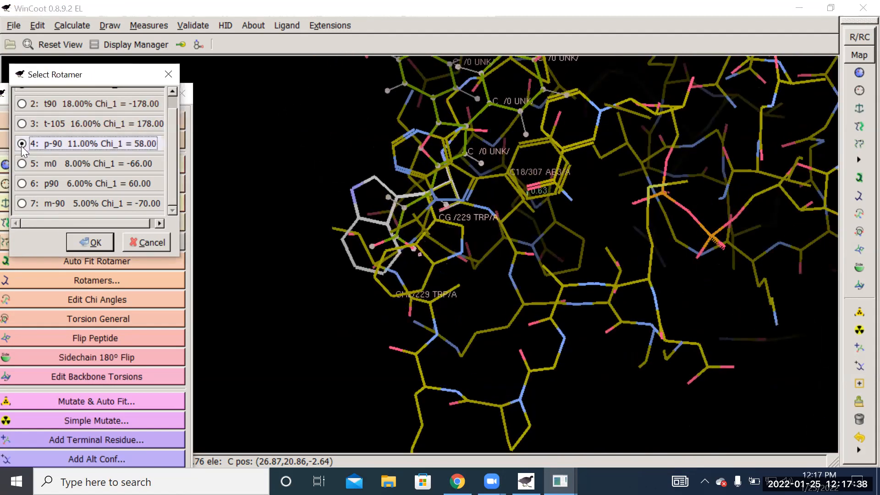
{"action": "left_click_drag", "start_coordinate": [333, 175], "coordinate": [235, 205]}
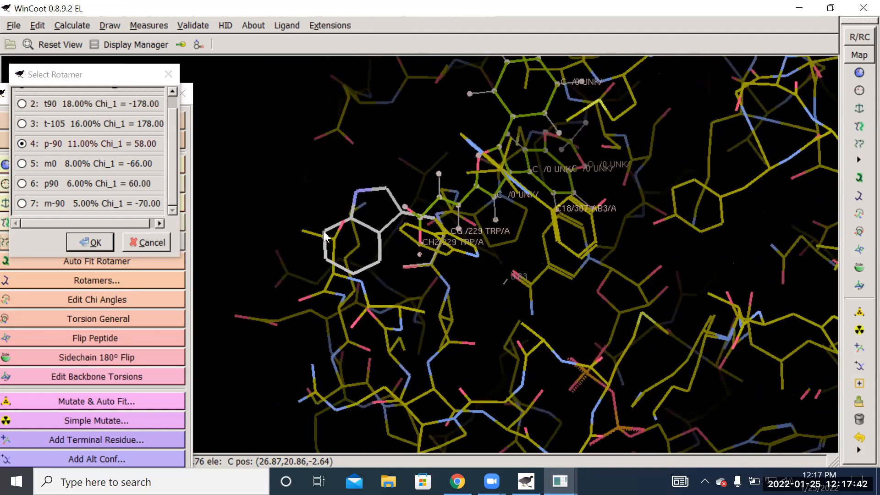
{"action": "left_click", "coordinate": [21, 163]}
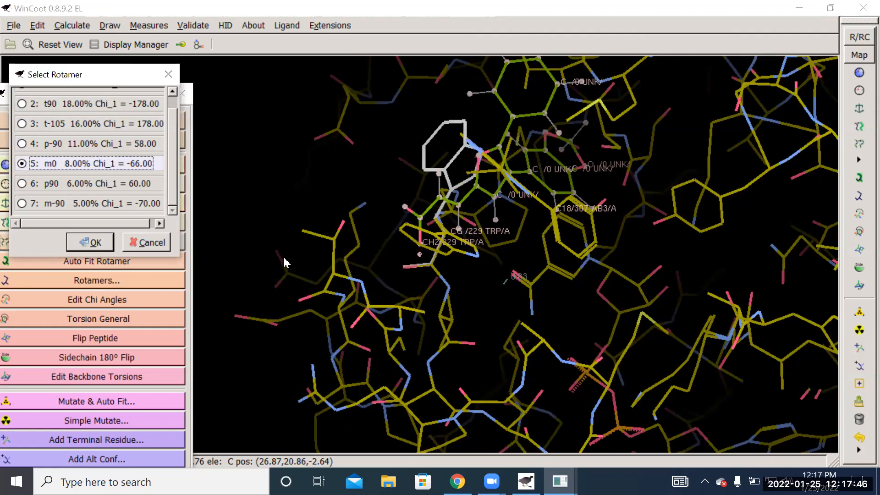
{"action": "left_click_drag", "start_coordinate": [491, 284], "coordinate": [415, 252]}
{"action": "left_click_drag", "start_coordinate": [550, 310], "coordinate": [289, 238]}
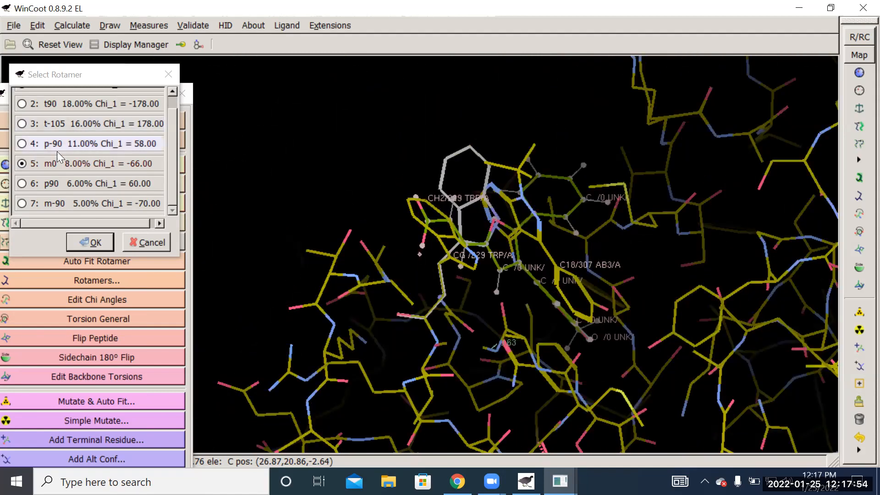
- Apply the p90 rotamer to TRP 229 and inspect its new side-chain position near the 10B-12 molecule
{"action": "left_click", "coordinate": [23, 183]}
{"action": "left_click_drag", "start_coordinate": [366, 245], "coordinate": [504, 36]}
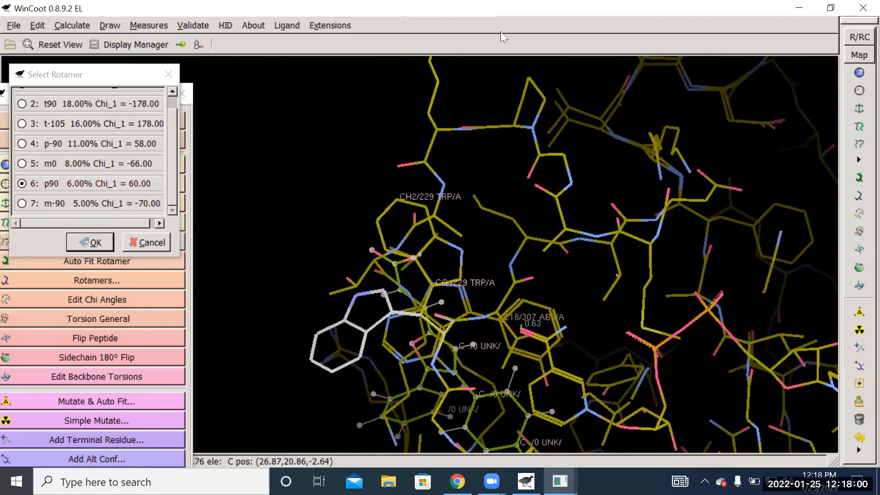
{"action": "left_click", "coordinate": [96, 242]}
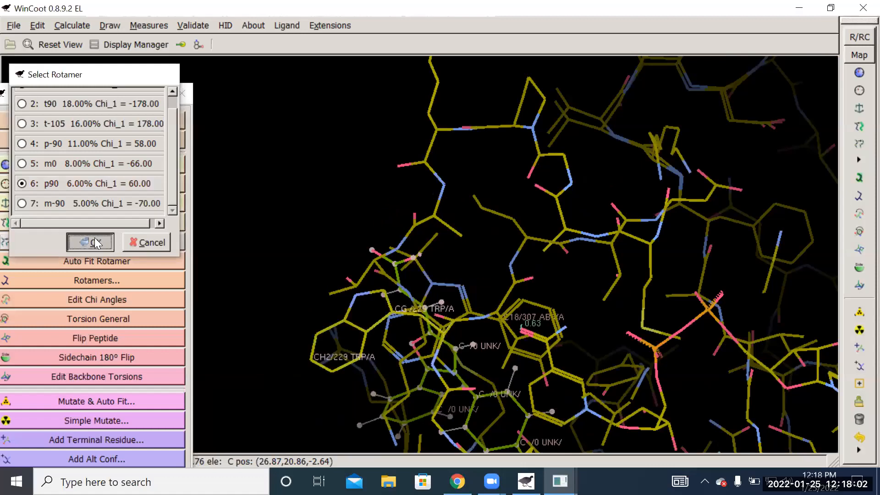
{"action": "left_click_drag", "start_coordinate": [307, 243], "coordinate": [463, 240]}
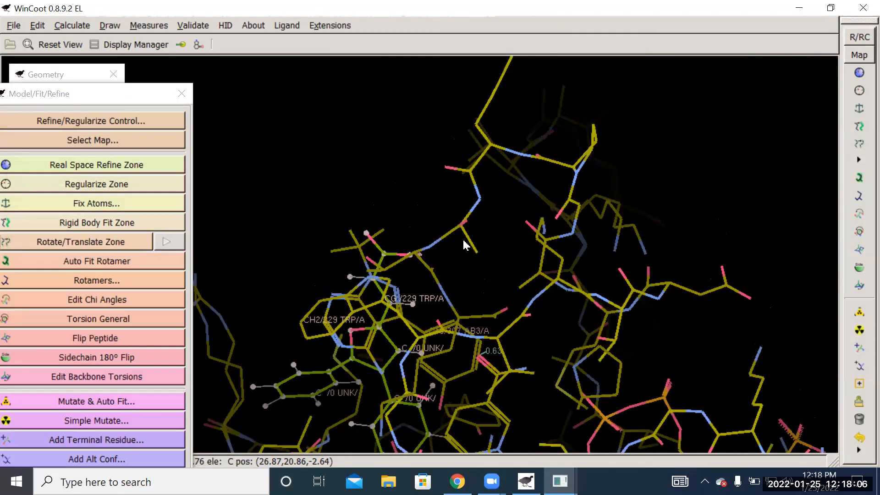
{"action": "left_click_drag", "start_coordinate": [479, 113], "coordinate": [480, 114]}
{"action": "left_click_drag", "start_coordinate": [384, 190], "coordinate": [422, 207]}
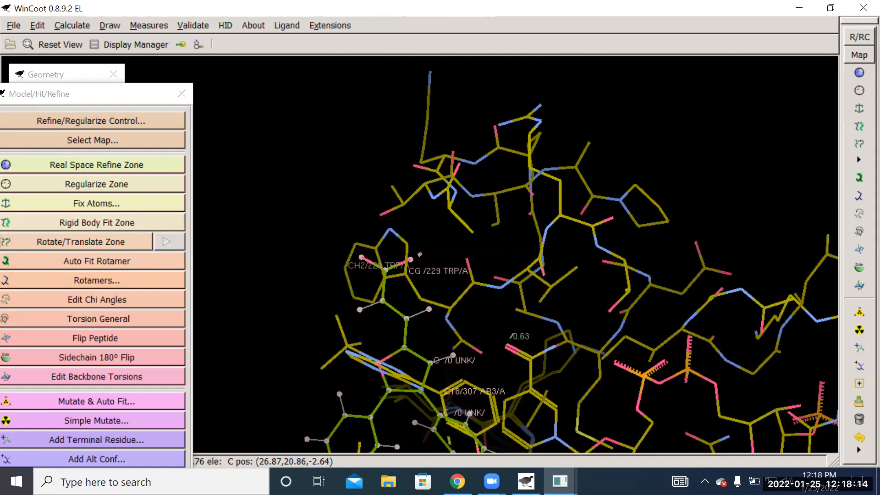
- Apply the t rotamer to the threonine next to the TRP 229 ring and inspect the clearance around the 10B-12 molecule
{"action": "left_click", "coordinate": [859, 197]}
{"action": "left_click_drag", "start_coordinate": [432, 234], "coordinate": [393, 181]}
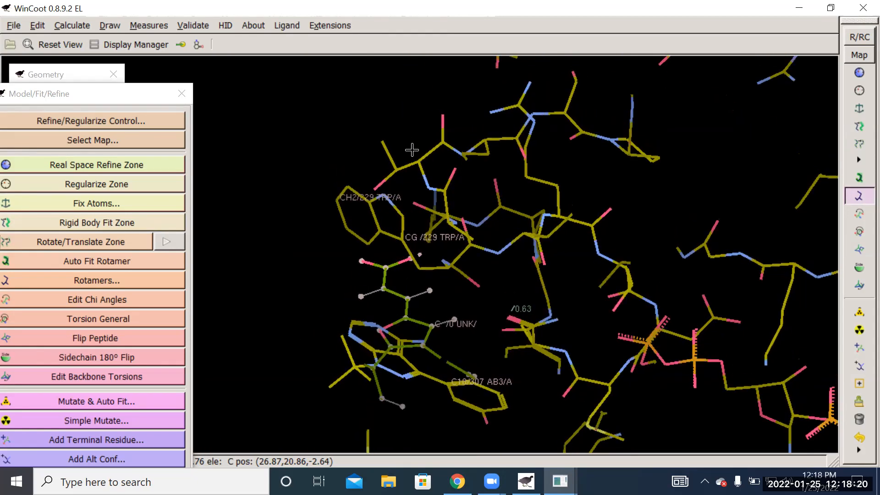
{"action": "left_click", "coordinate": [395, 169]}
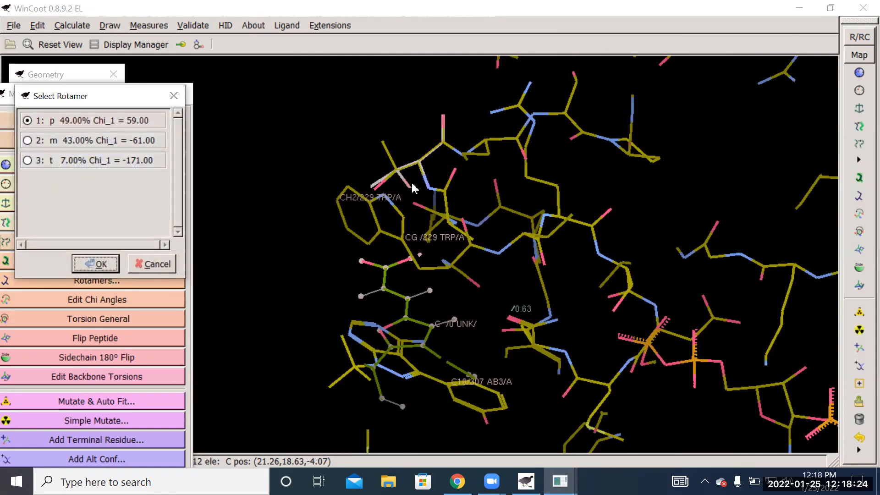
{"action": "left_click", "coordinate": [28, 141]}
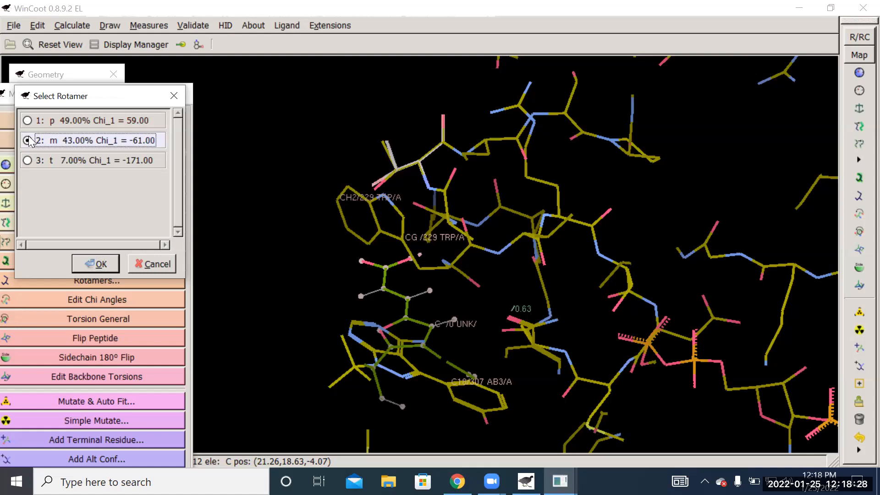
{"action": "left_click", "coordinate": [27, 161]}
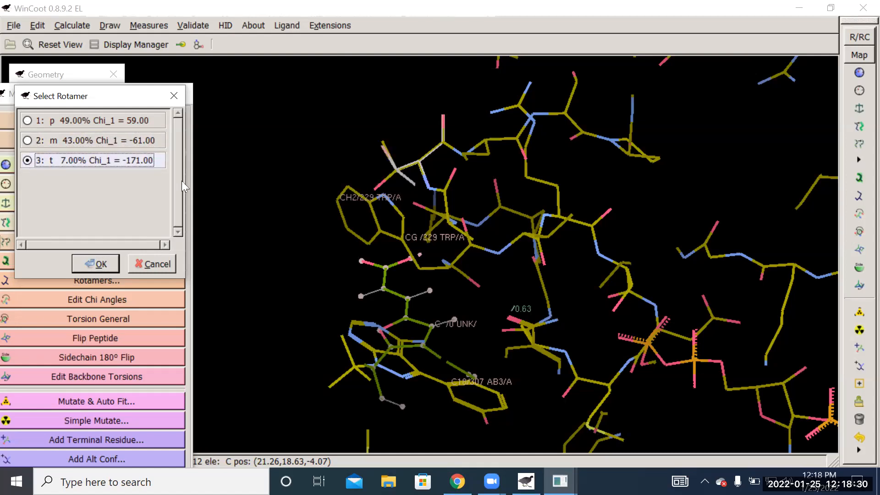
{"action": "left_click", "coordinate": [97, 263]}
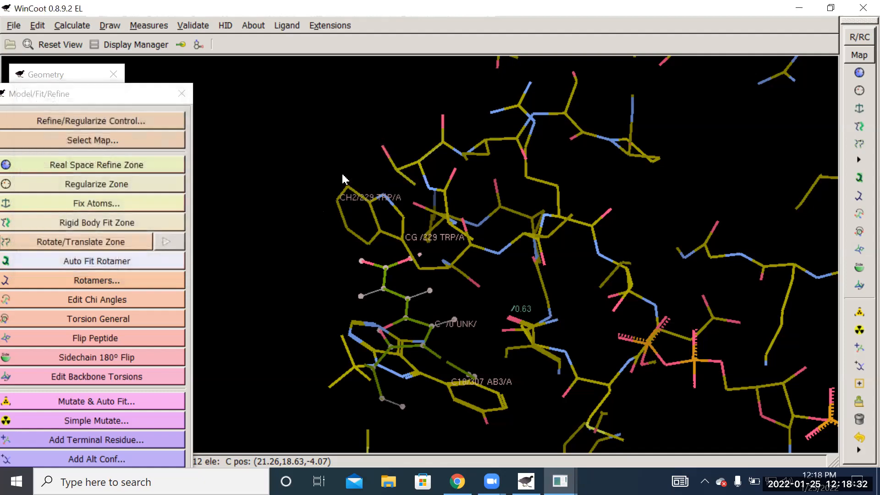
{"action": "left_click_drag", "start_coordinate": [326, 245], "coordinate": [539, 50]}
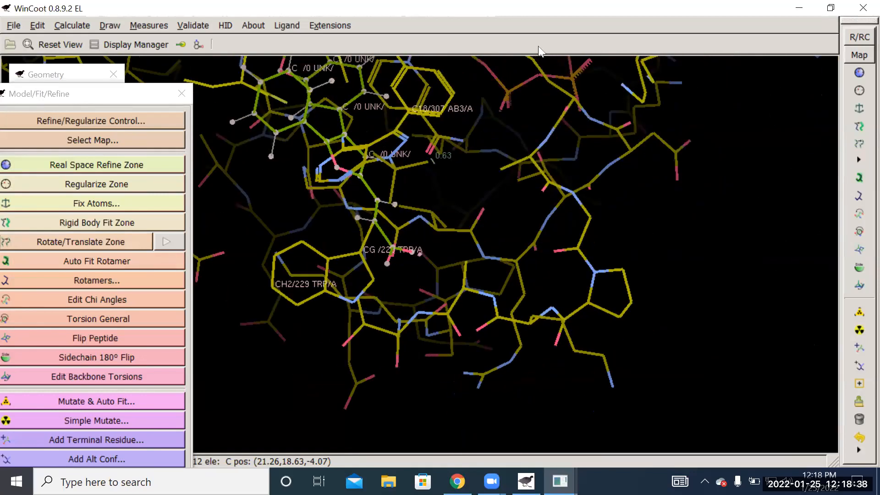
{"action": "left_click_drag", "start_coordinate": [738, 425], "coordinate": [319, 195]}
{"action": "left_click_drag", "start_coordinate": [333, 330], "coordinate": [392, 293]}
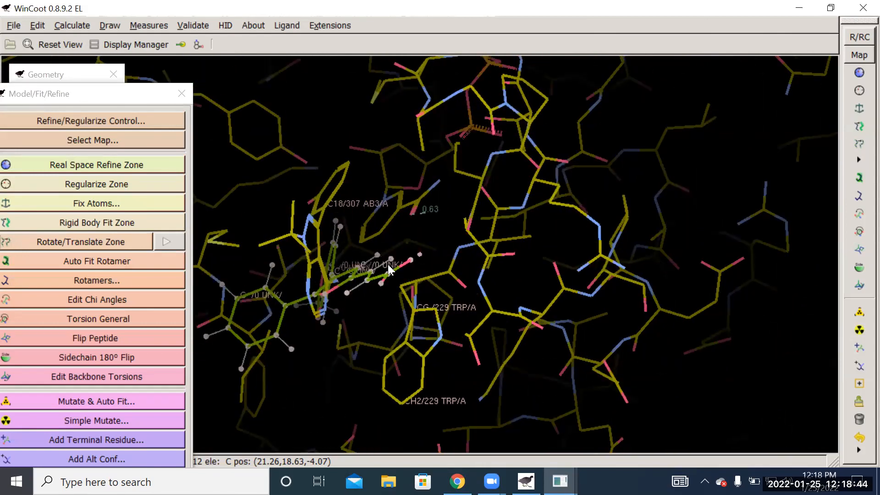
{"action": "left_click_drag", "start_coordinate": [354, 295], "coordinate": [374, 313]}
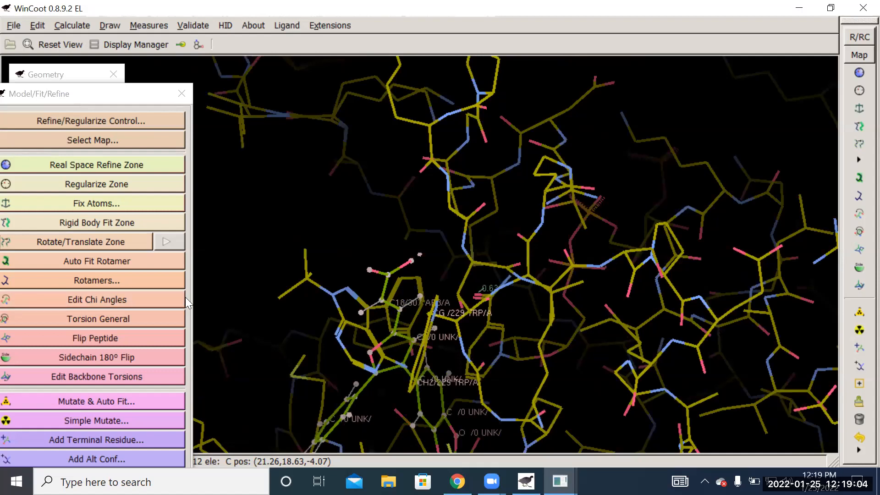
{"action": "left_click_drag", "start_coordinate": [377, 217], "coordinate": [409, 220]}
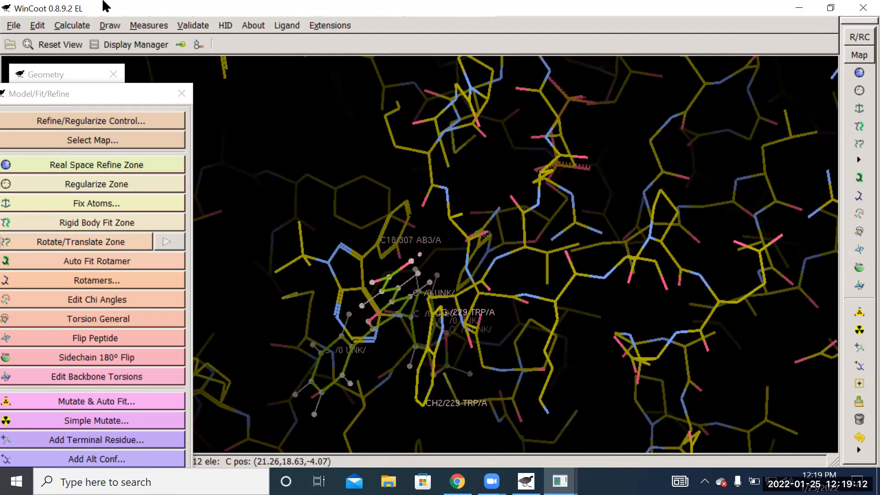
- Save the coordinates of molecule 0, 1wma_clean (1).pdb, in the WinCoot folder as "1wma_clean w229 and txxx moved.pdb"
{"action": "left_click", "coordinate": [14, 26]}
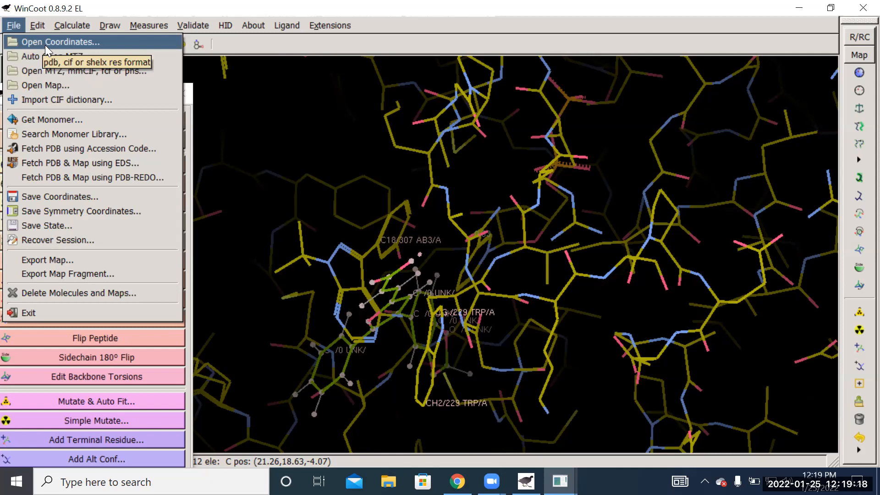
{"action": "left_click", "coordinate": [74, 198]}
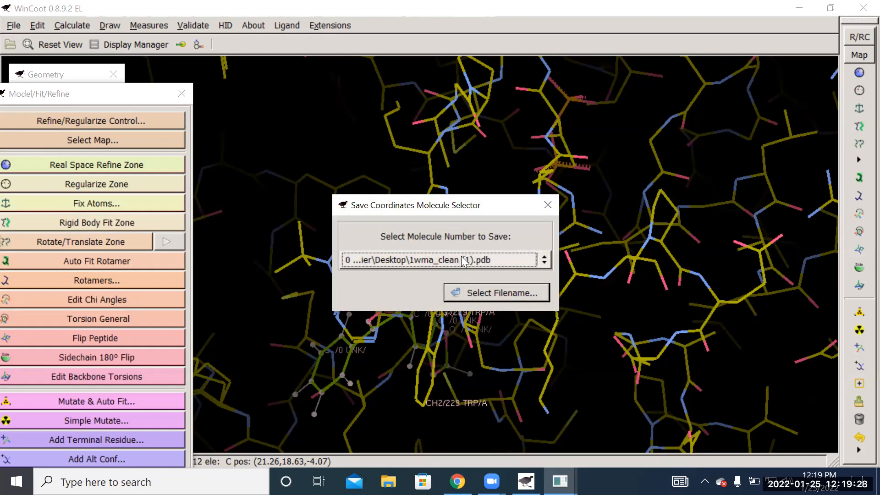
{"action": "left_click", "coordinate": [489, 294]}
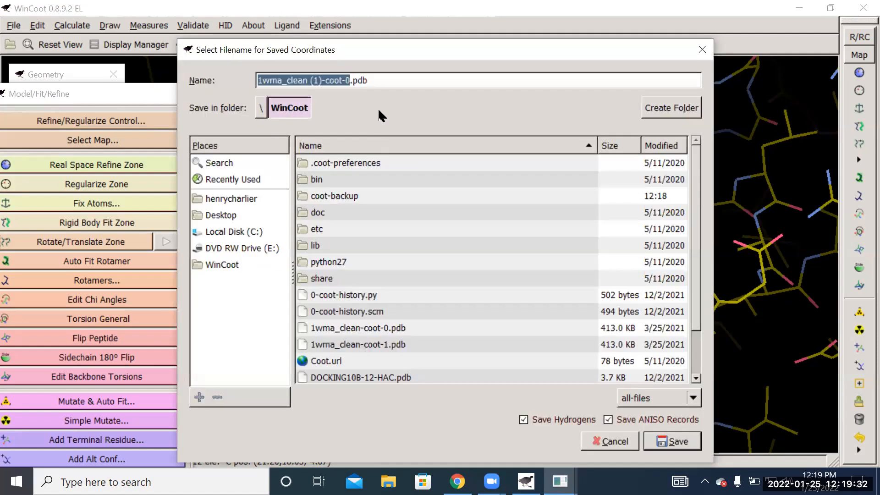
{"action": "left_click_drag", "start_coordinate": [351, 81], "coordinate": [310, 81]}
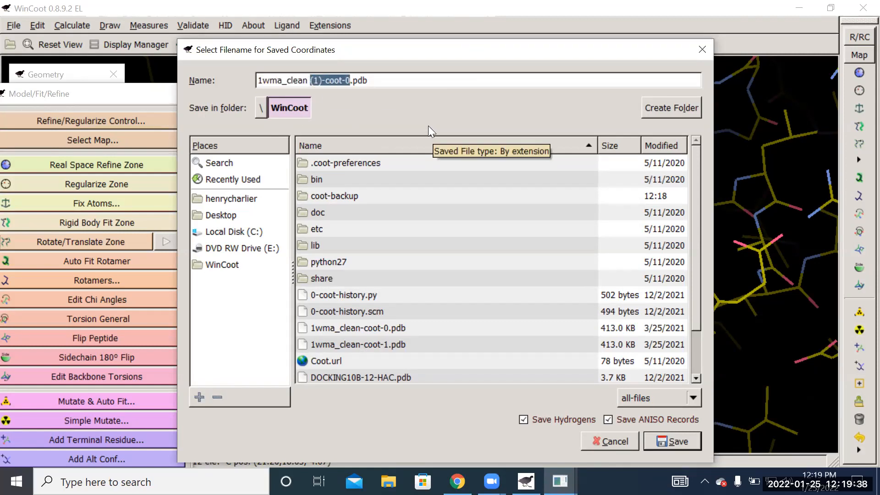
{"action": "type", "text": "tR"}
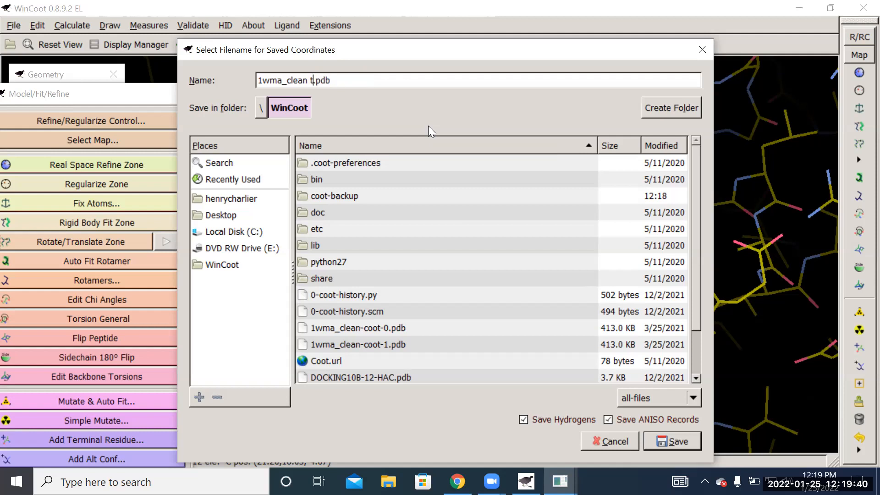
{"action": "key", "text": "BackSpace"}
{"action": "key", "text": "BackSpace"}
{"action": "type", "text": "trp"}
{"action": "key", "text": "BackSpace"}
{"action": "key", "text": "BackSpace"}
{"action": "key", "text": "BackSpace"}
{"action": "key", "text": "BackSpace"}
{"action": "type", "text": "w229 and "}
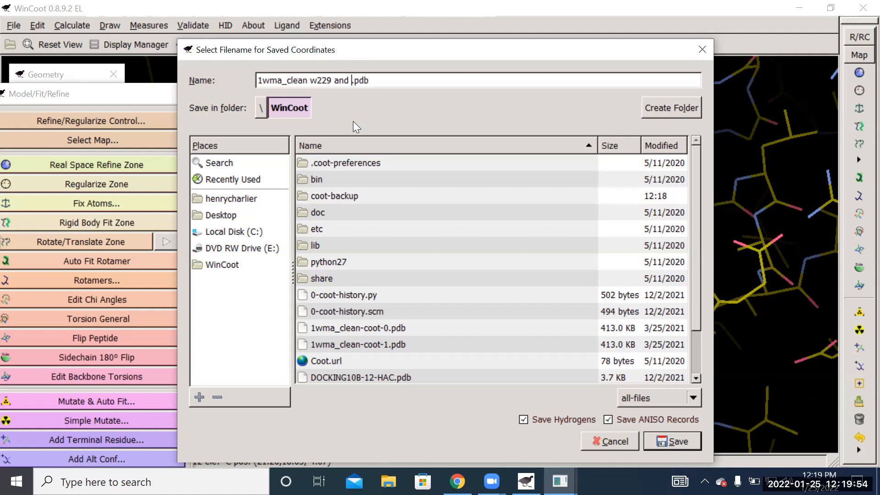
{"action": "type", "text": "tx"}
{"action": "type", "text": "xoo"}
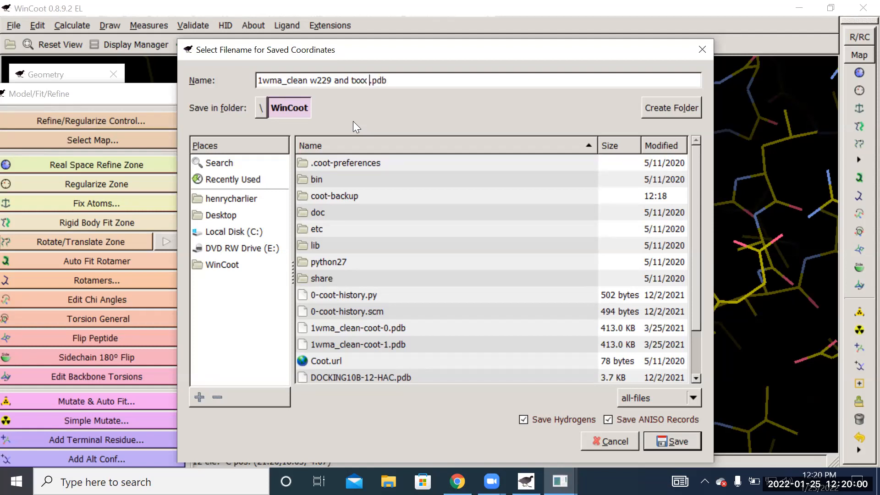
{"action": "type", "text": " moved"}
{"action": "left_click", "coordinate": [676, 442]}
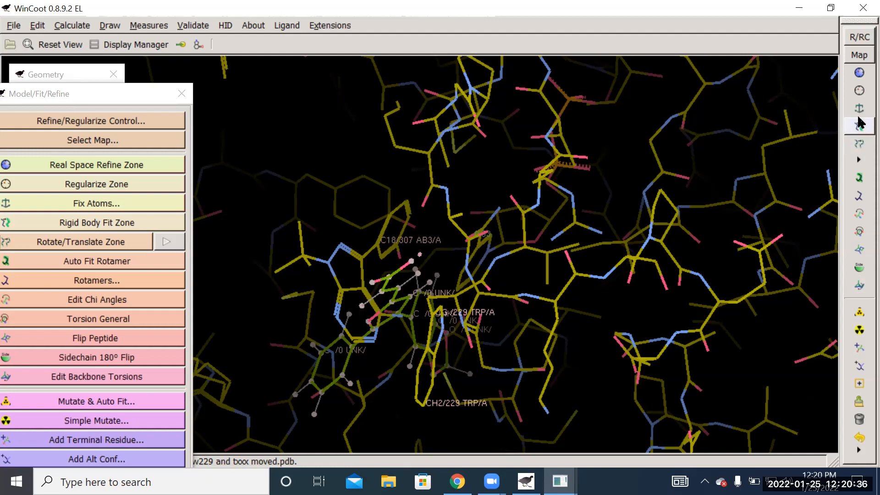
- Preview the t90, t-105, p-90, m0 and p90 rotamers of TRP 229 against the 10B-12 molecule
{"action": "left_click", "coordinate": [860, 197]}
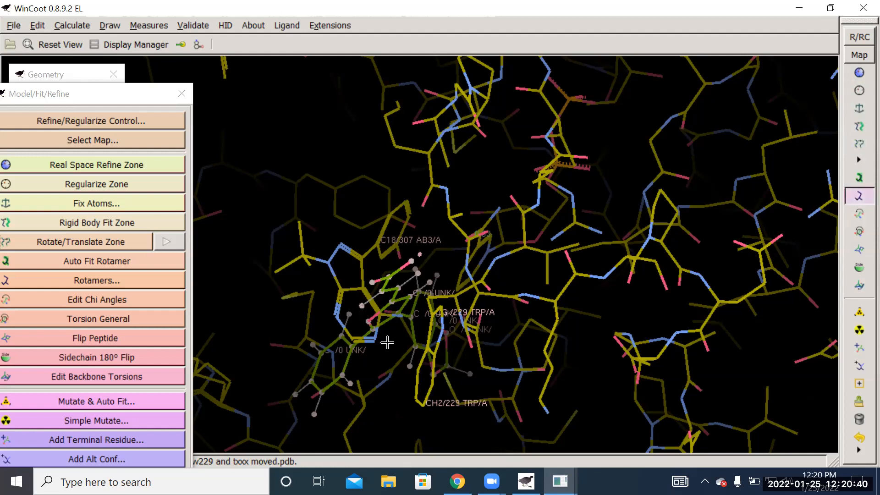
{"action": "left_click", "coordinate": [444, 329]}
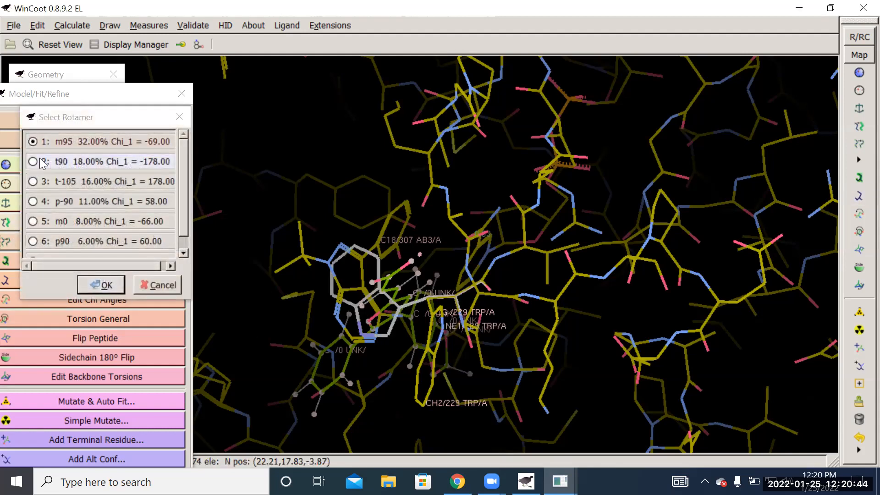
{"action": "left_click", "coordinate": [33, 161]}
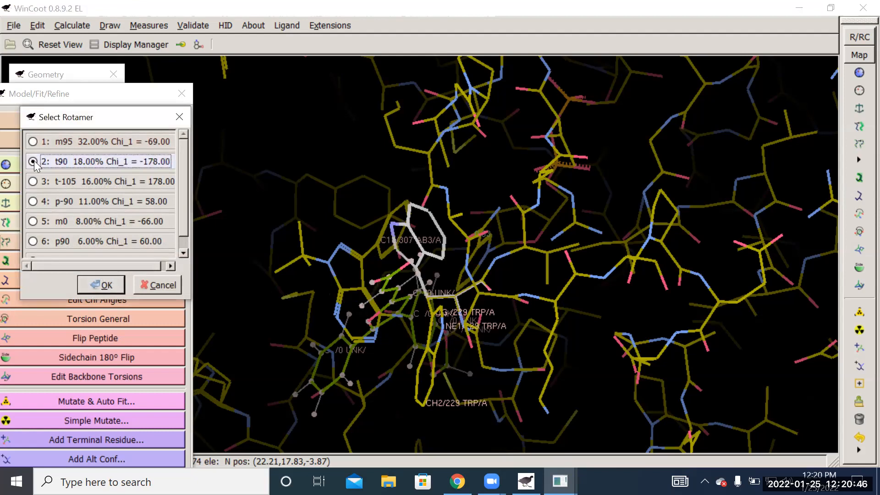
{"action": "left_click", "coordinate": [32, 181]}
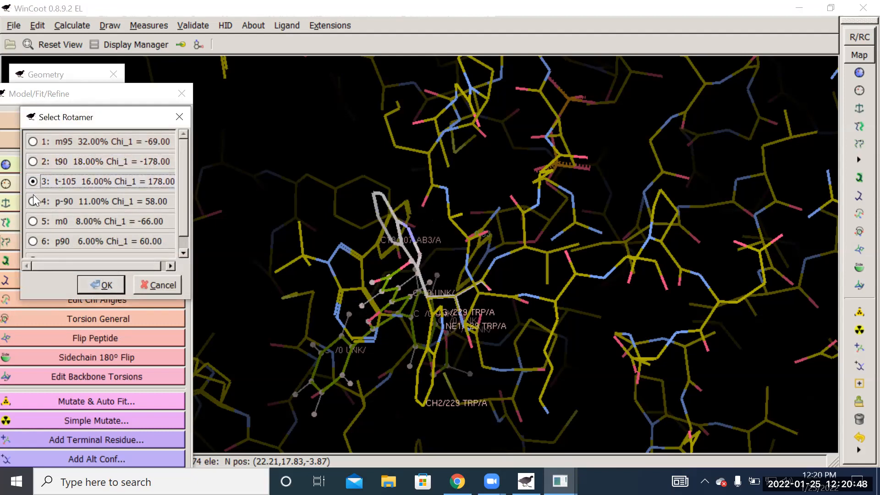
{"action": "left_click", "coordinate": [33, 201]}
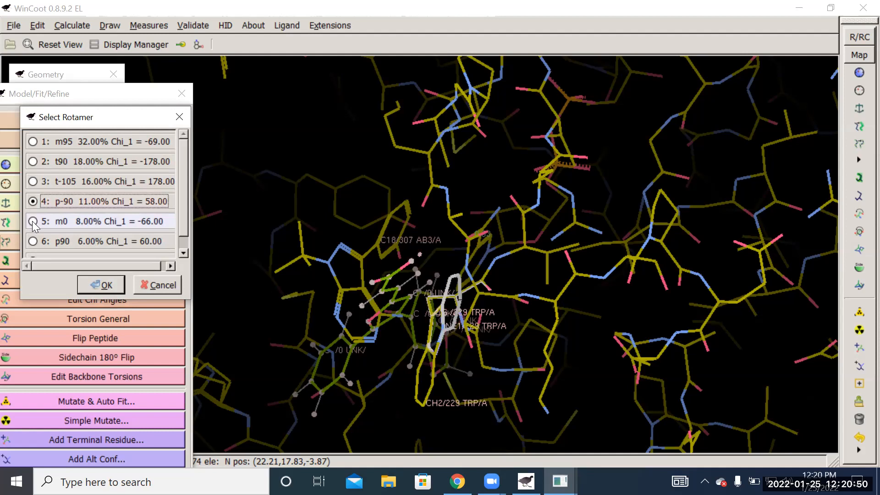
{"action": "left_click", "coordinate": [33, 221]}
{"action": "left_click", "coordinate": [30, 240]}
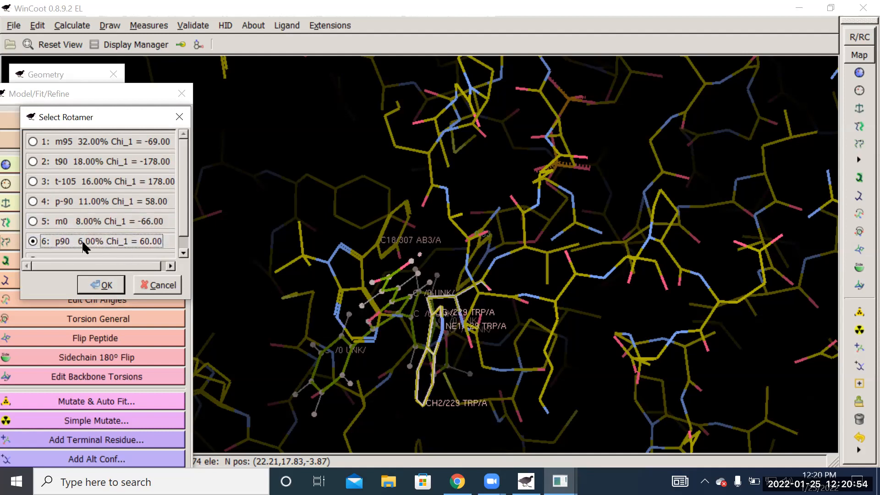
- Accept the p90 rotamer for TRP 229, moving the Model/Fit/Refine window clear of the rotamer choices and back again
{"action": "left_click_drag", "start_coordinate": [134, 266], "coordinate": [140, 267]}
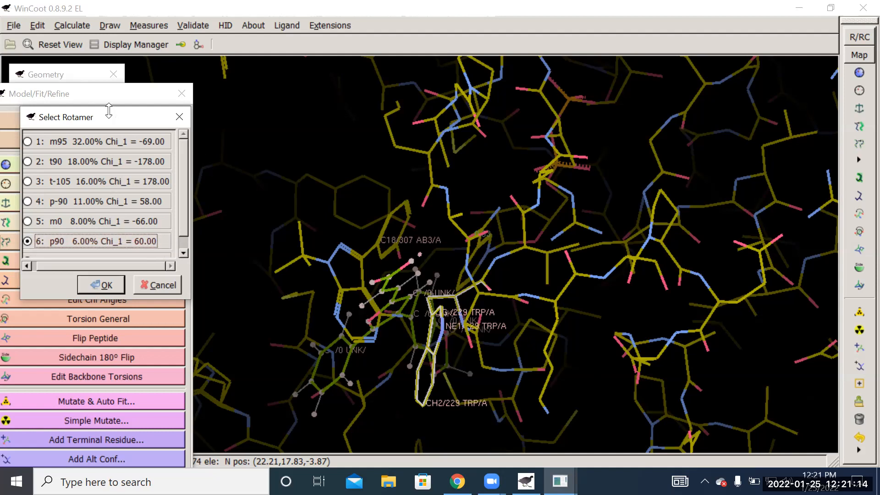
{"action": "left_click", "coordinate": [126, 93]}
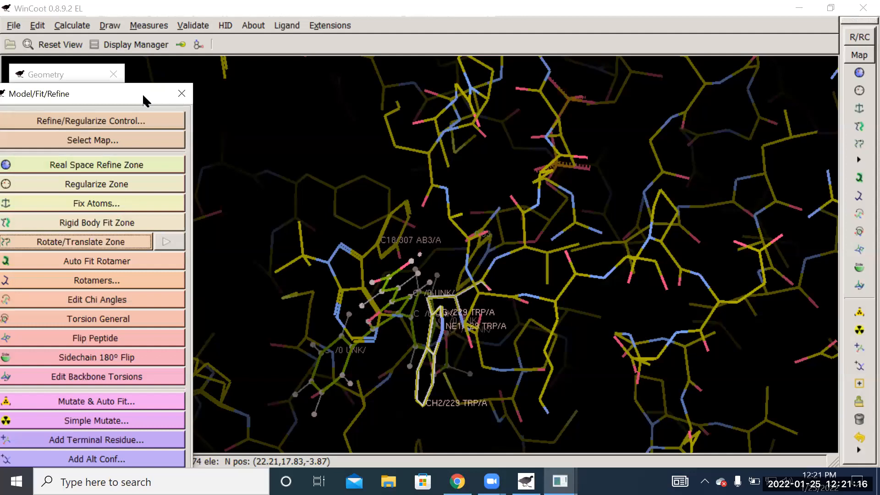
{"action": "left_click_drag", "start_coordinate": [142, 93], "coordinate": [279, 79]}
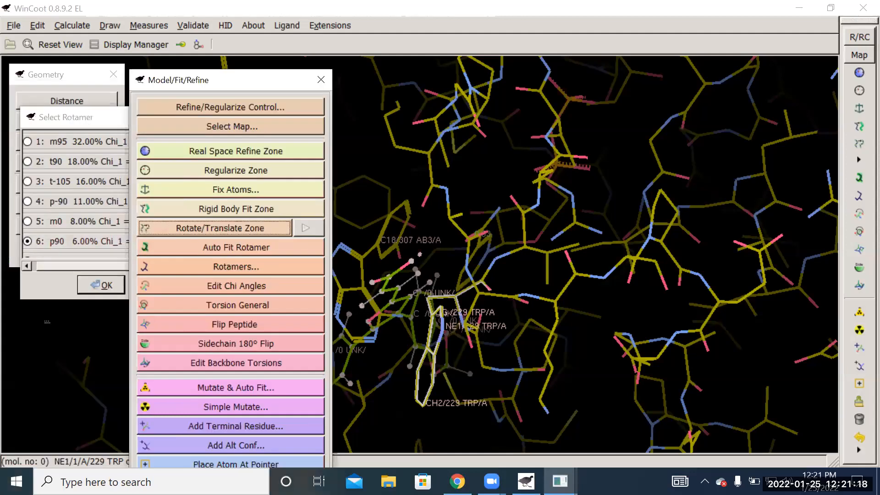
{"action": "left_click", "coordinate": [105, 286]}
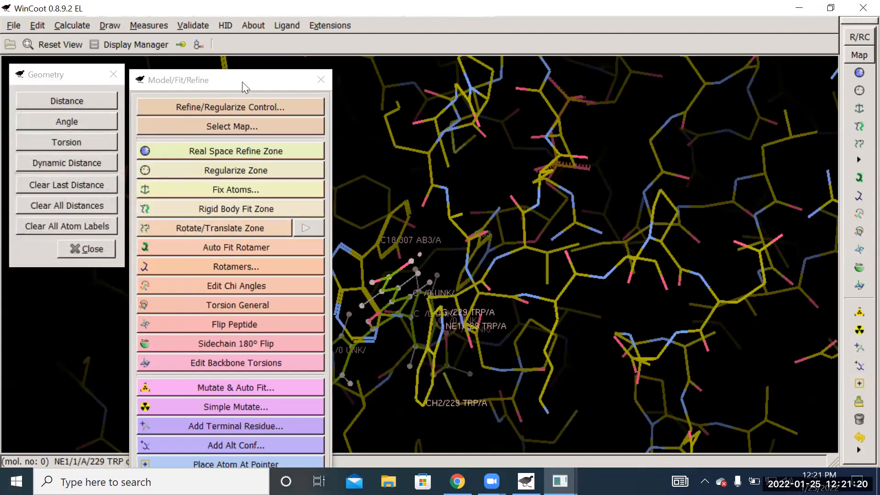
{"action": "left_click", "coordinate": [226, 82]}
{"action": "left_click_drag", "start_coordinate": [225, 81], "coordinate": [100, 65]}
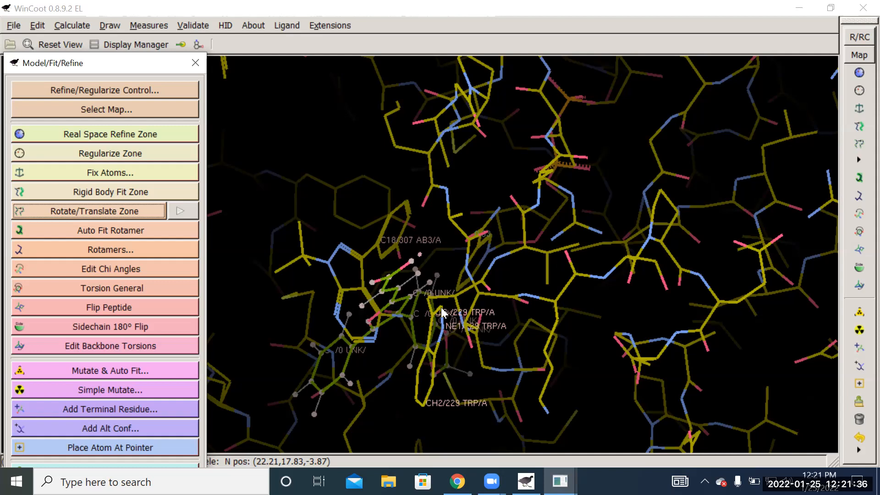
{"action": "left_click", "coordinate": [122, 11]}
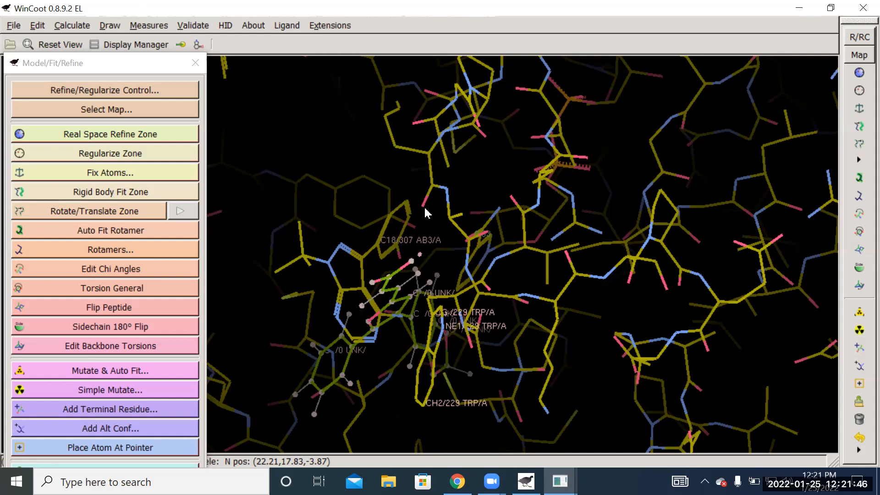
- Start saving coordinates with molecule 1, 10B-12.pdb, chosen as the one to save, and proceed to its filename selection
{"action": "left_click", "coordinate": [14, 26]}
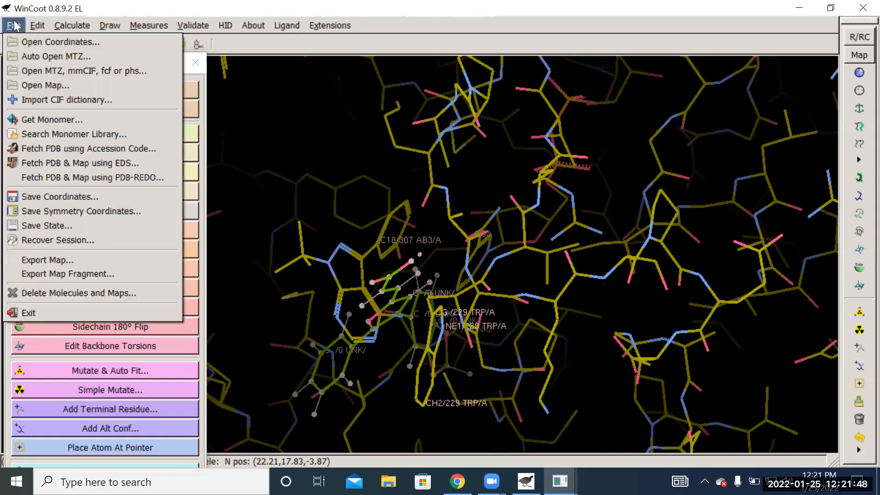
{"action": "left_click", "coordinate": [83, 196]}
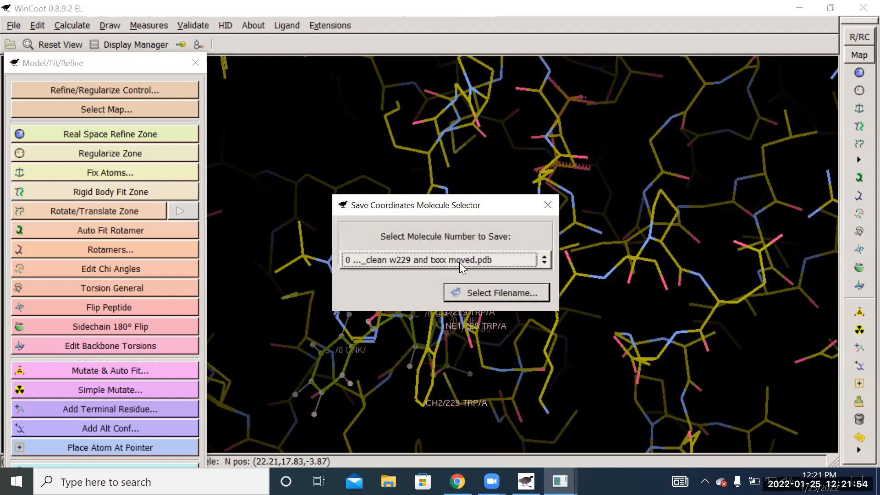
{"action": "left_click", "coordinate": [544, 260]}
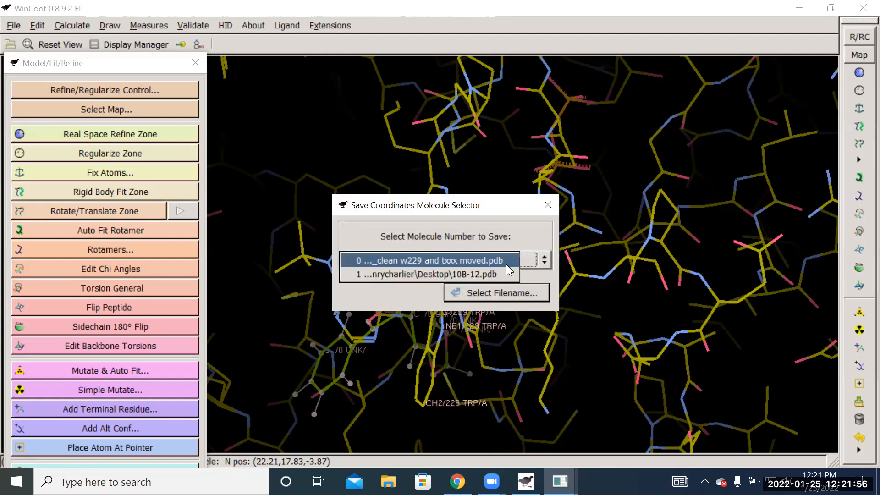
{"action": "left_click", "coordinate": [475, 275]}
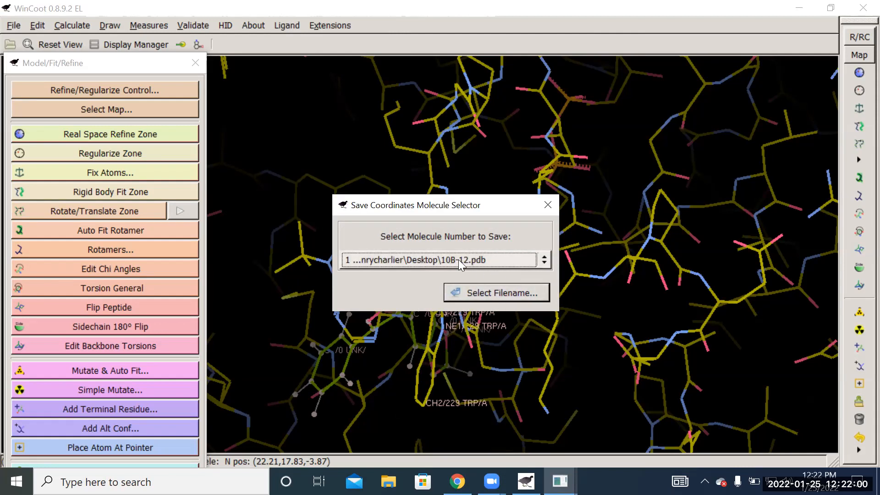
{"action": "left_click", "coordinate": [545, 261]}
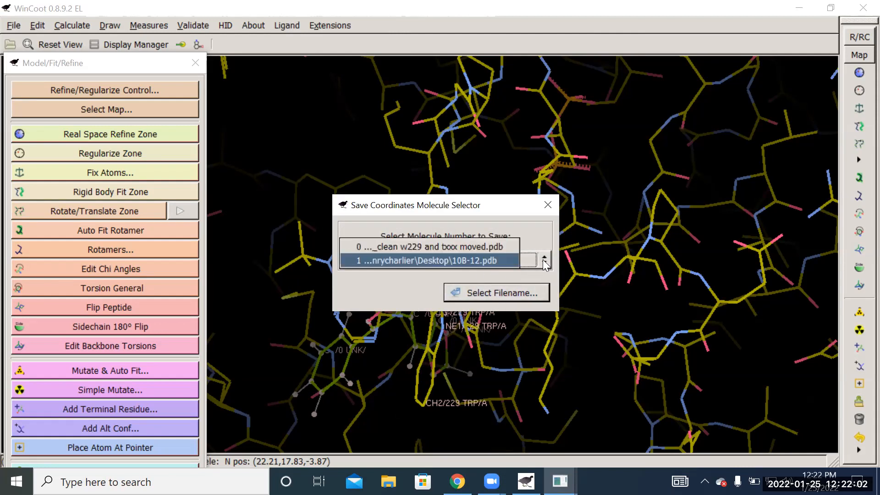
{"action": "left_click", "coordinate": [460, 260]}
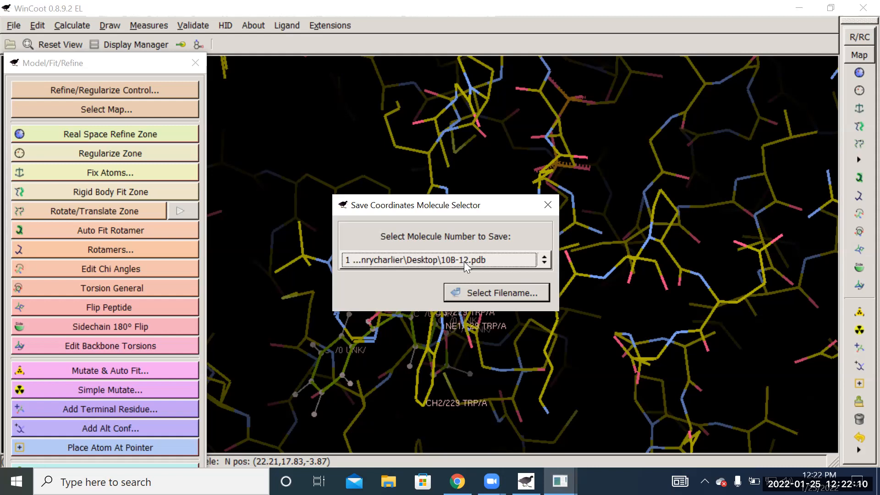
{"action": "left_click", "coordinate": [506, 290]}
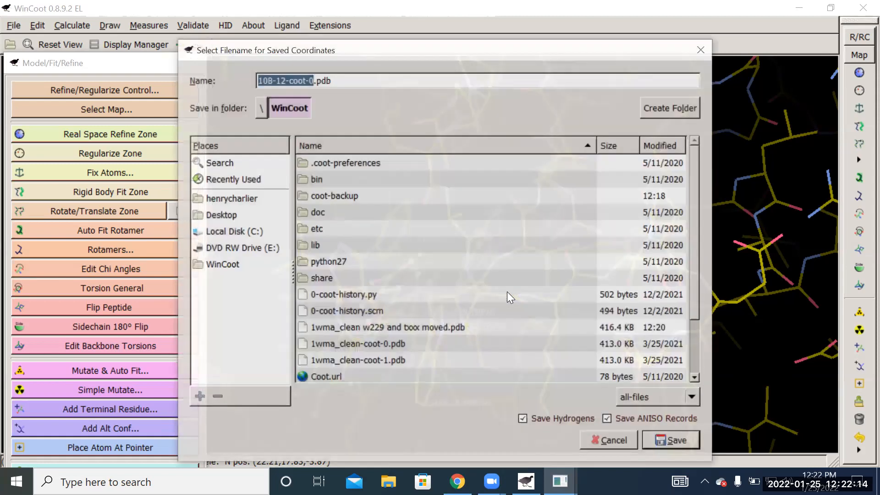
- Name the coordinate file "10B-12-position 1.pdb" and save it in the WinCoot folder with hydrogens and ANISO records included
{"action": "left_click_drag", "start_coordinate": [313, 80], "coordinate": [289, 77]}
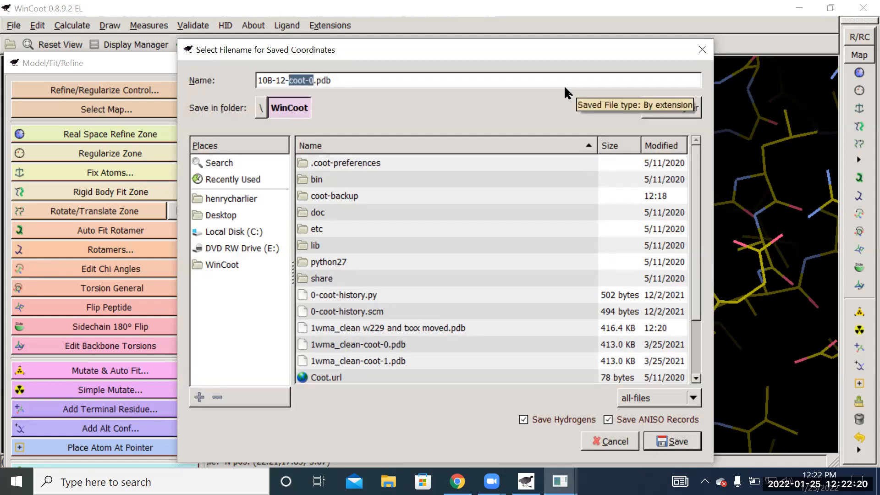
{"action": "type", "text": "position 1"}
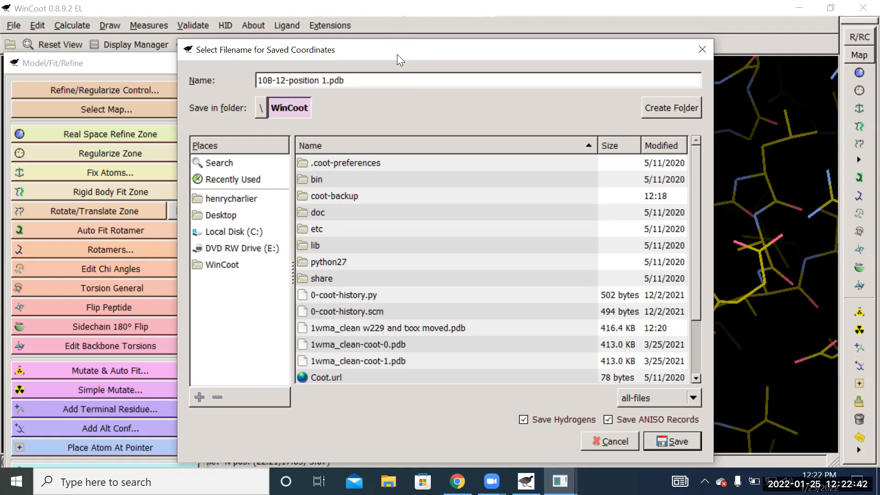
{"action": "left_click_drag", "start_coordinate": [397, 54], "coordinate": [485, 77]}
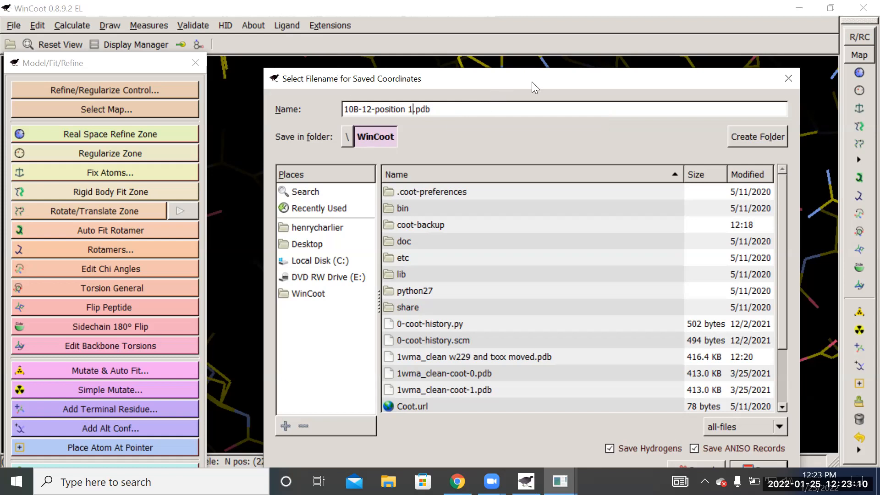
{"action": "left_click_drag", "start_coordinate": [514, 79], "coordinate": [436, 23]}
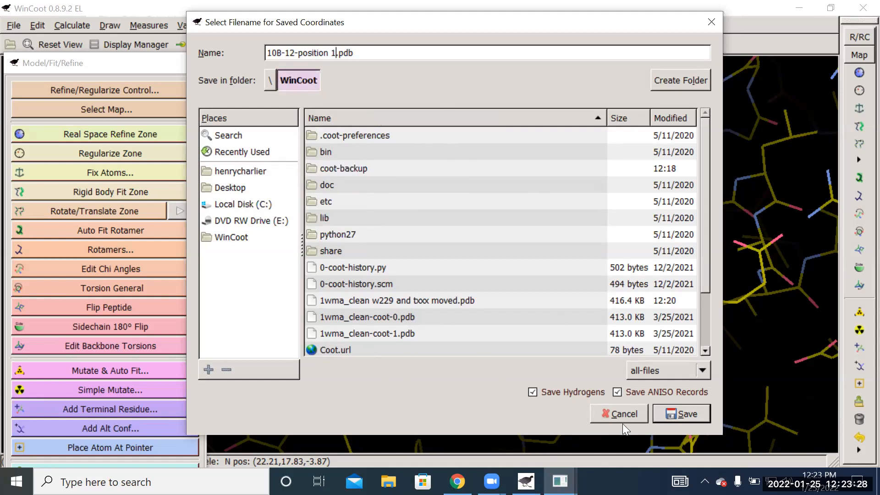
{"action": "left_click", "coordinate": [671, 416]}
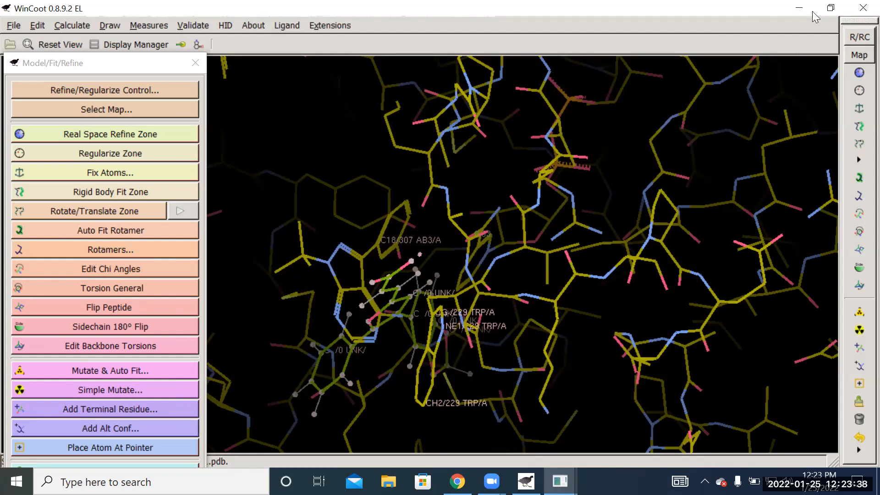
- Close WinCoot and select the 1wma_clean_no_ab3 file on the desktop
{"action": "left_click", "coordinate": [859, 9]}
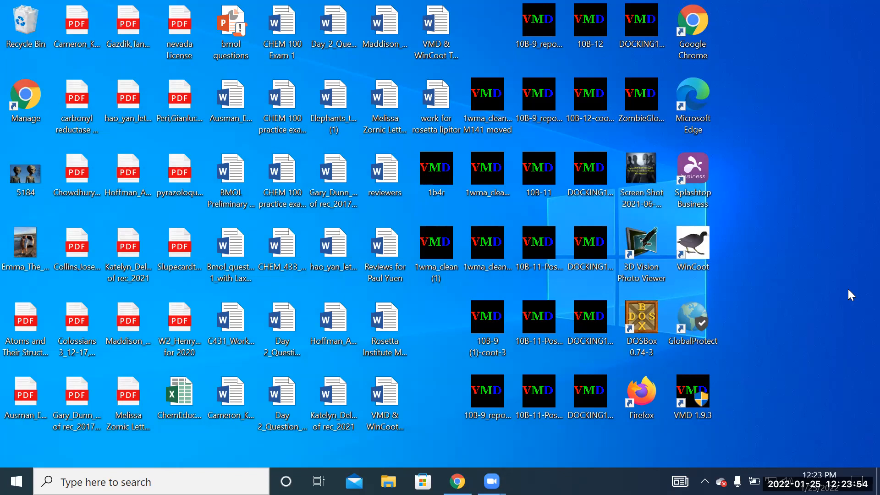
{"action": "left_click", "coordinate": [480, 154]}
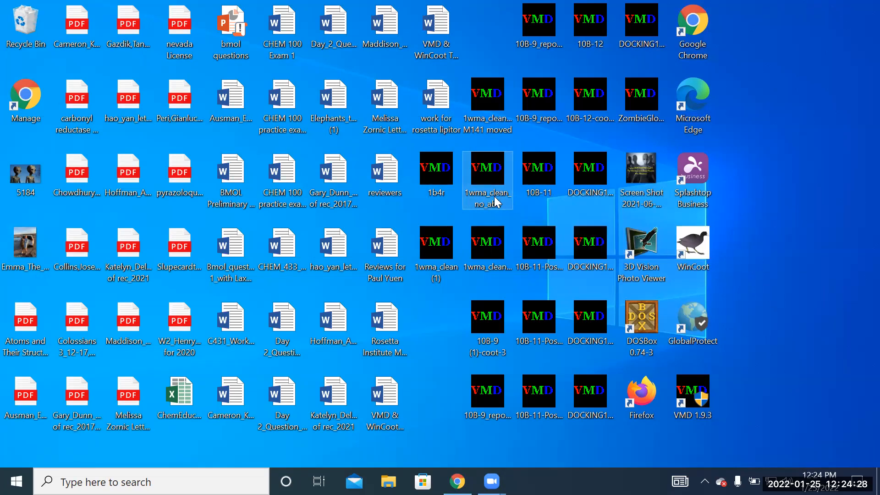
- Open 1wma_clean_no_ab3 in VMD, enlarge the OpenGL Display window, and move the VMD Main and console windows clear of each other
{"action": "double_click", "coordinate": [486, 172]}
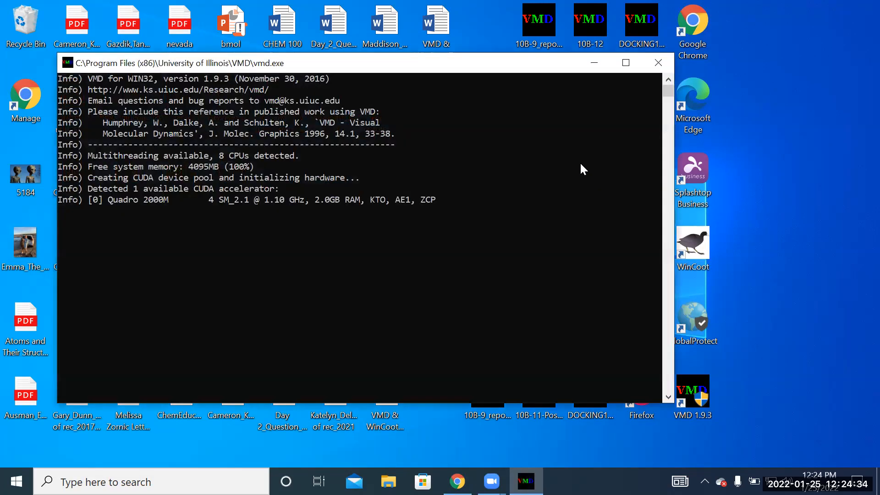
{"action": "left_click", "coordinate": [156, 24]}
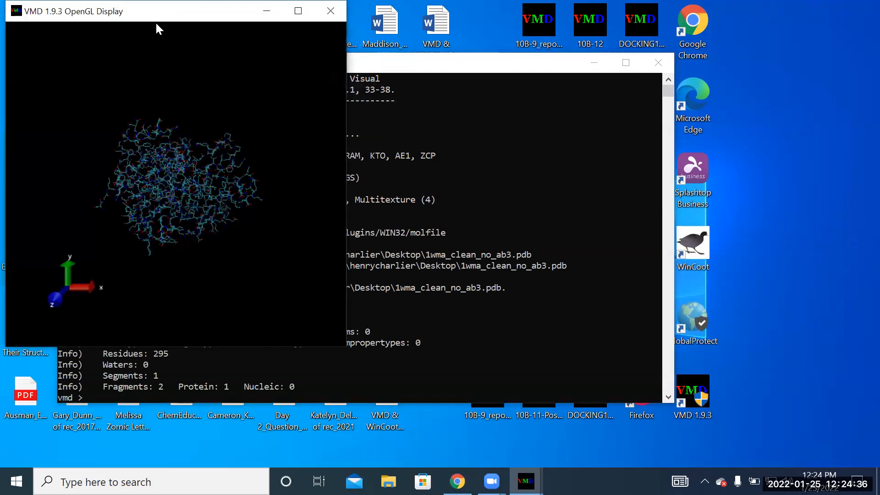
{"action": "left_click_drag", "start_coordinate": [156, 22], "coordinate": [554, 69]}
{"action": "scroll", "coordinate": [635, 242], "scroll_direction": "down", "scroll_amount": 2}
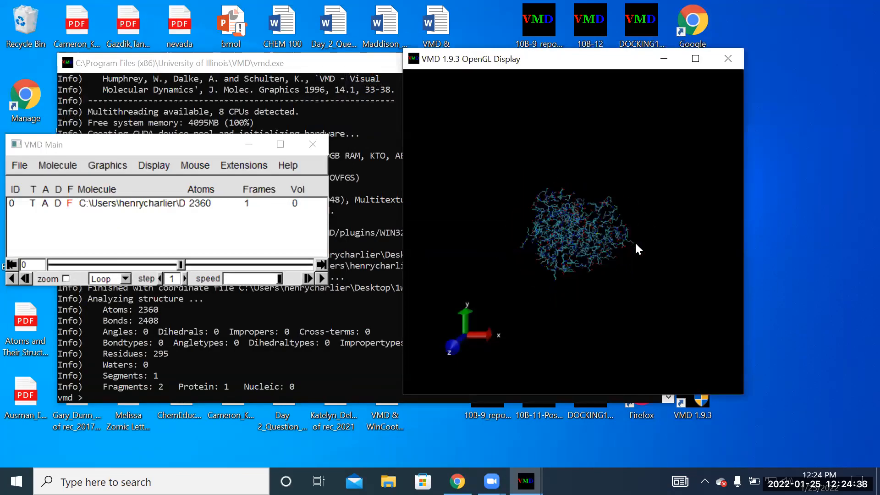
{"action": "scroll", "coordinate": [636, 243], "scroll_direction": "up", "scroll_amount": 5}
{"action": "left_click_drag", "start_coordinate": [743, 397], "coordinate": [873, 464]}
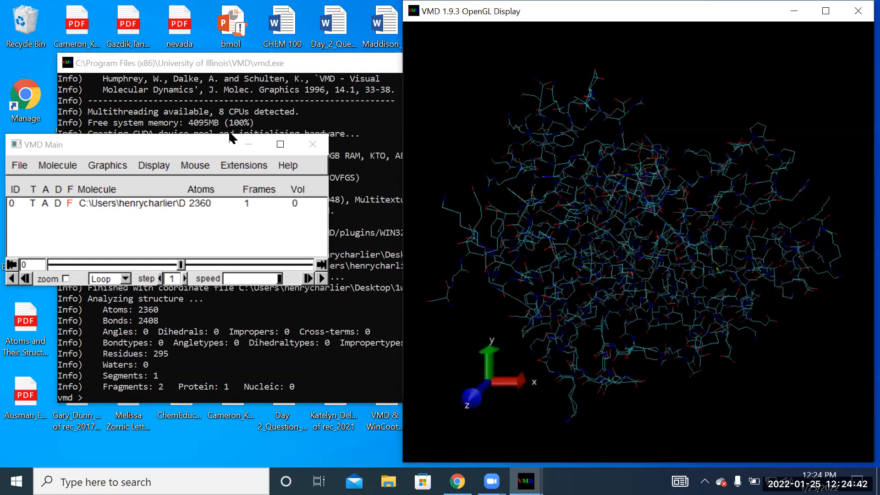
{"action": "left_click_drag", "start_coordinate": [177, 149], "coordinate": [375, 182]}
{"action": "left_click_drag", "start_coordinate": [106, 68], "coordinate": [557, 106]}
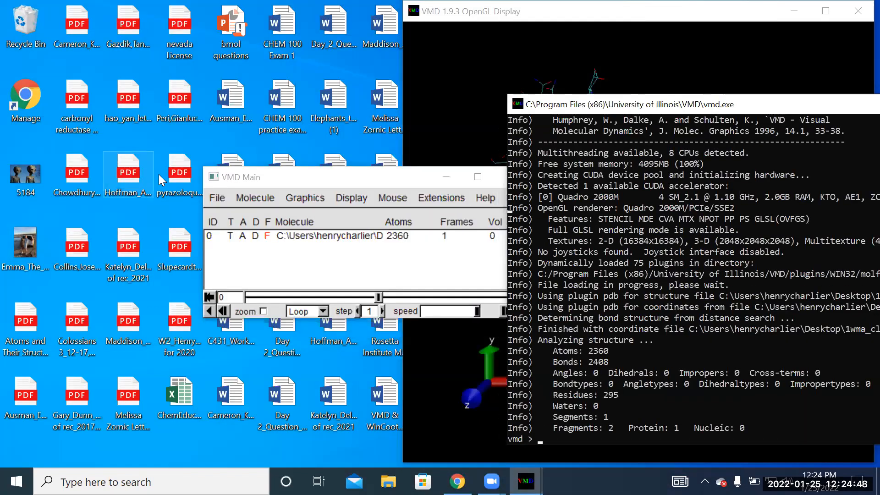
- Start loading a new molecule and browse to the WinCoot folder on Local Disk (C:)
{"action": "left_click", "coordinate": [219, 196]}
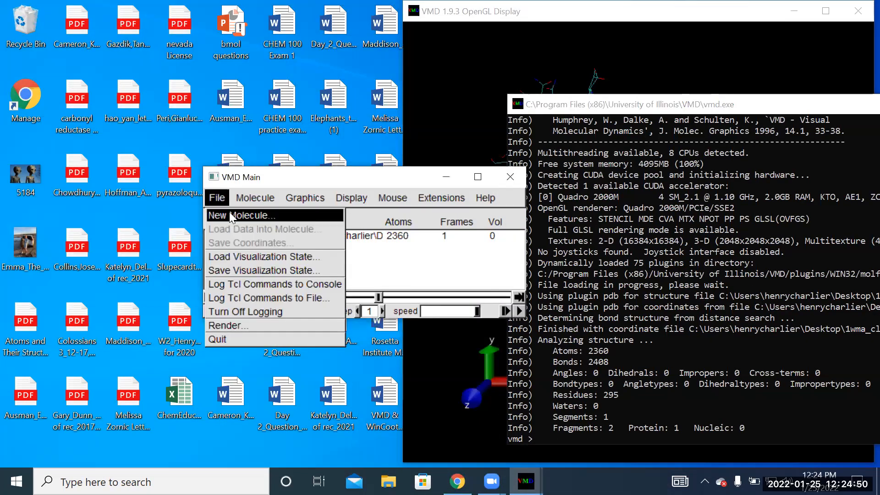
{"action": "left_click", "coordinate": [230, 215]}
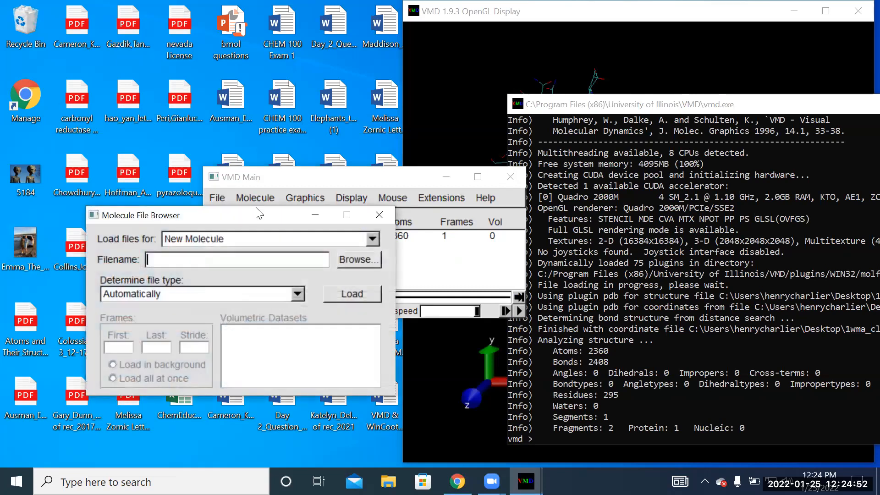
{"action": "left_click", "coordinate": [350, 259]}
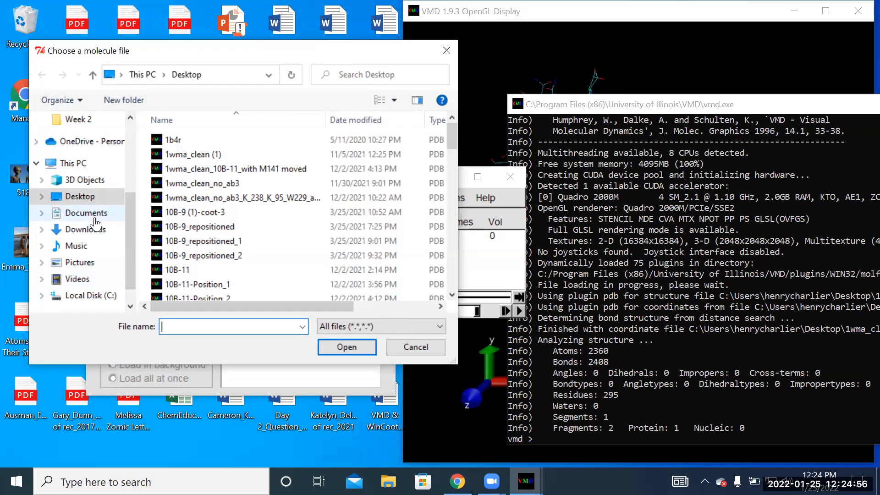
{"action": "left_click", "coordinate": [92, 219]}
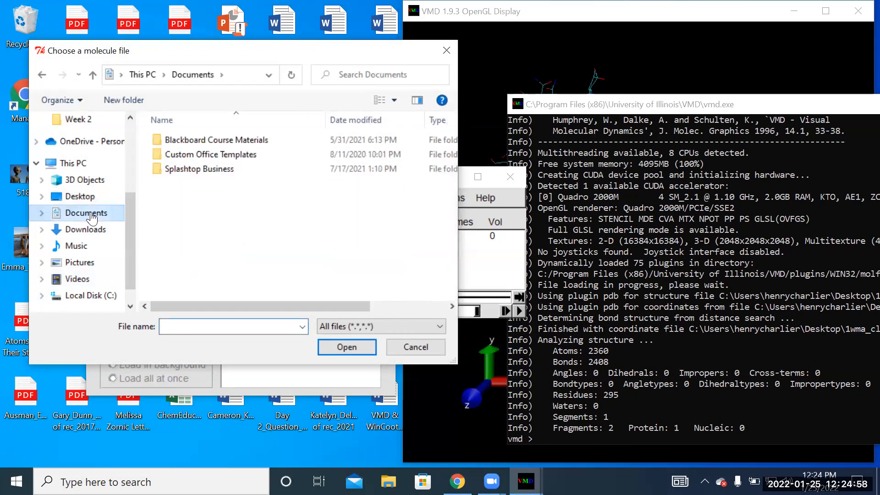
{"action": "scroll", "coordinate": [133, 229], "scroll_direction": "down", "scroll_amount": 2}
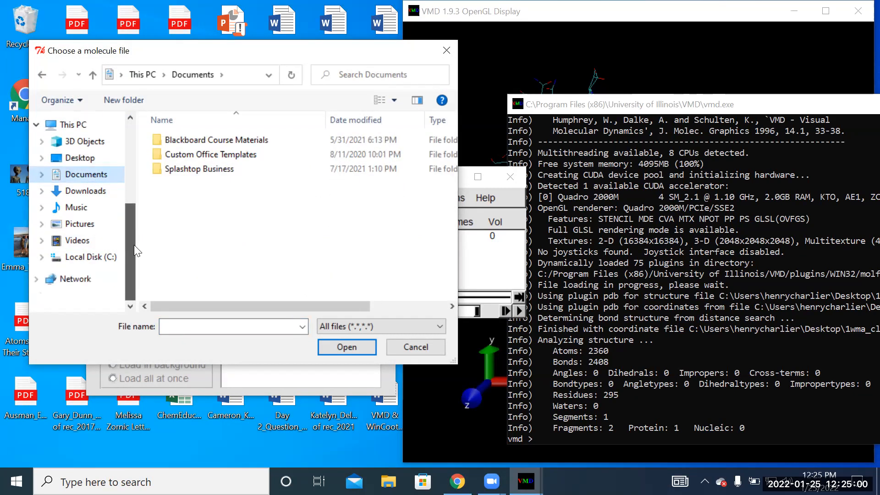
{"action": "left_click", "coordinate": [91, 258]}
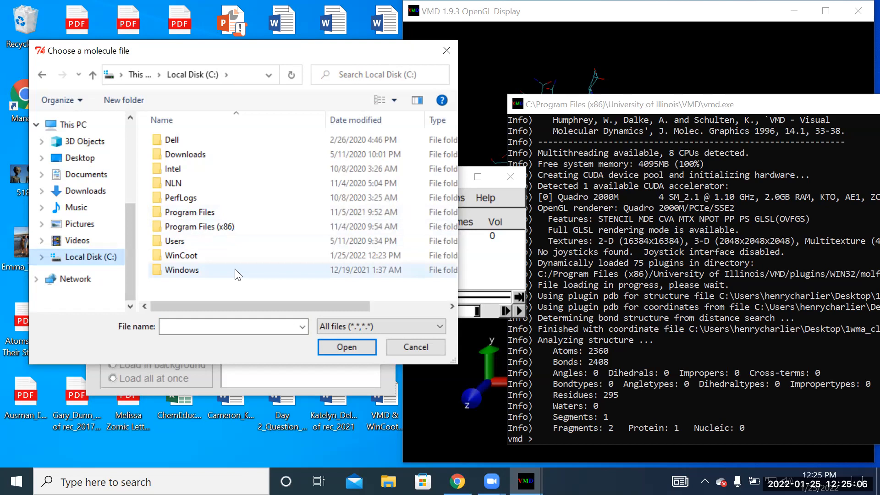
{"action": "double_click", "coordinate": [160, 255]}
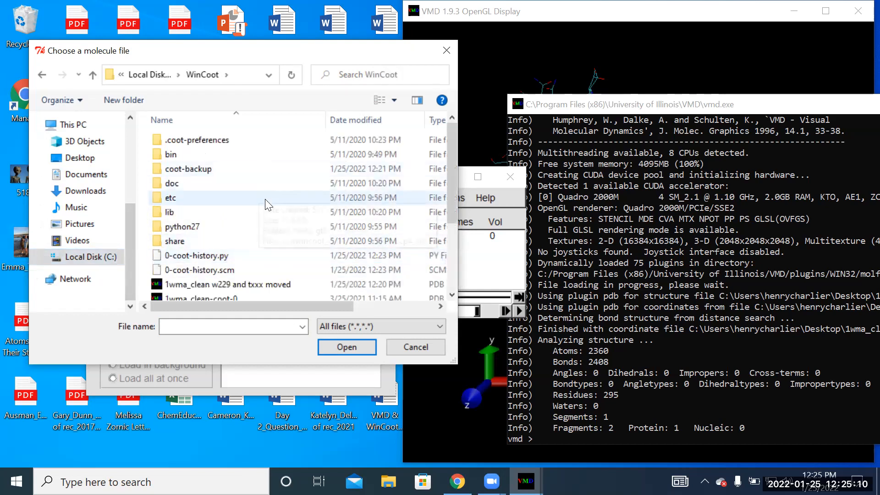
- Choose the 10B-12-position 1 file and load it as a new molecule alongside the protein
{"action": "scroll", "coordinate": [275, 206], "scroll_direction": "down", "scroll_amount": 3}
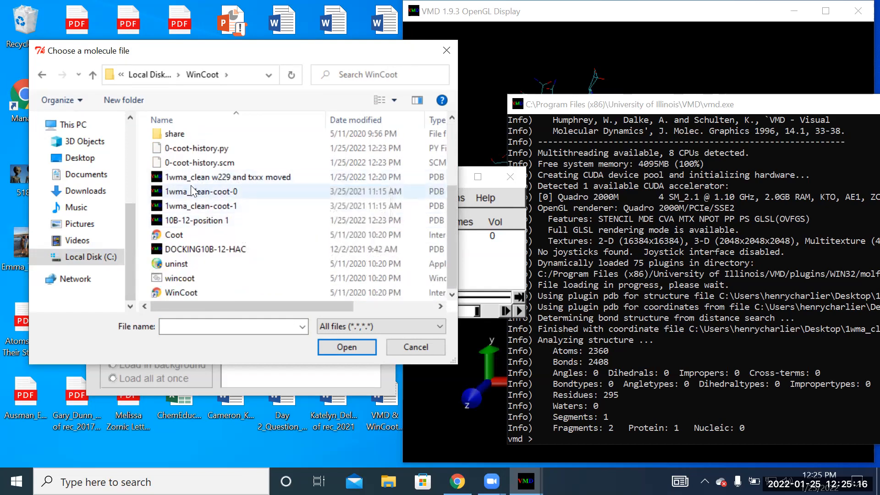
{"action": "left_click", "coordinate": [197, 219]}
{"action": "left_click", "coordinate": [345, 347]}
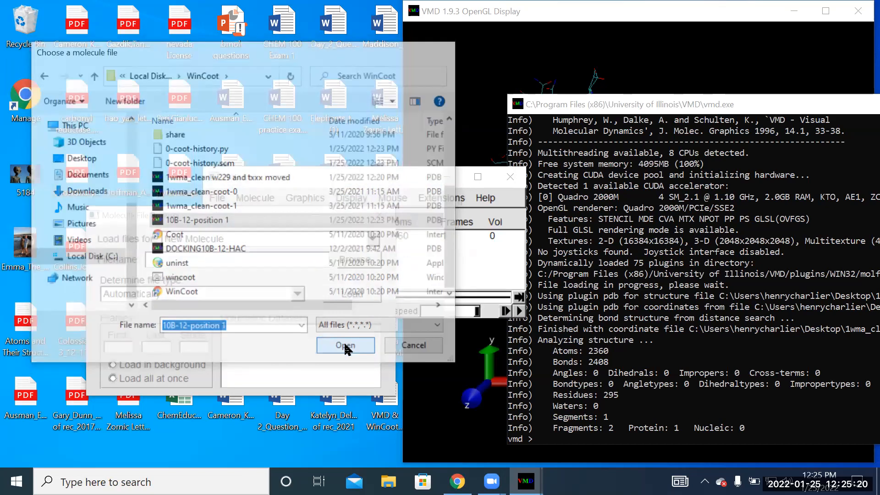
{"action": "left_click", "coordinate": [340, 296]}
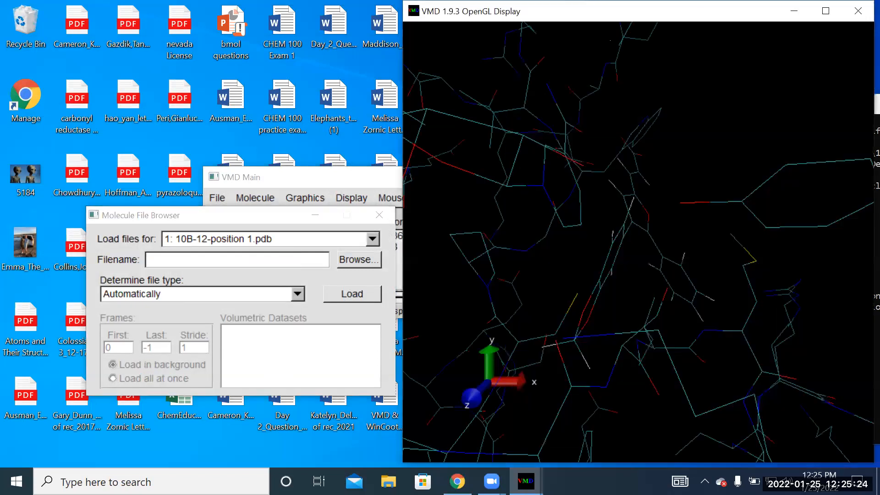
- Shift the OpenGL Display window and examine 10B-12 against the surrounding binding-site residues from several angles
{"action": "left_click_drag", "start_coordinate": [664, 11], "coordinate": [320, 13]}
{"action": "left_click_drag", "start_coordinate": [457, 199], "coordinate": [324, 168]}
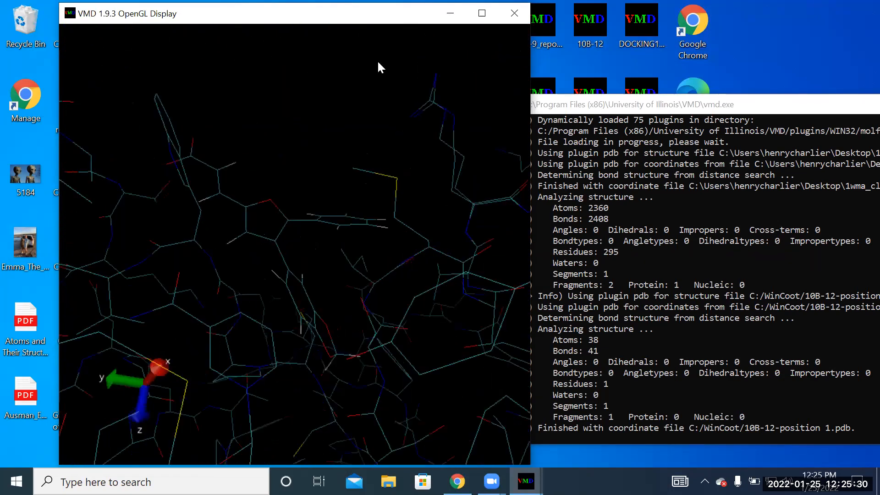
{"action": "left_click_drag", "start_coordinate": [384, 297], "coordinate": [146, 199]}
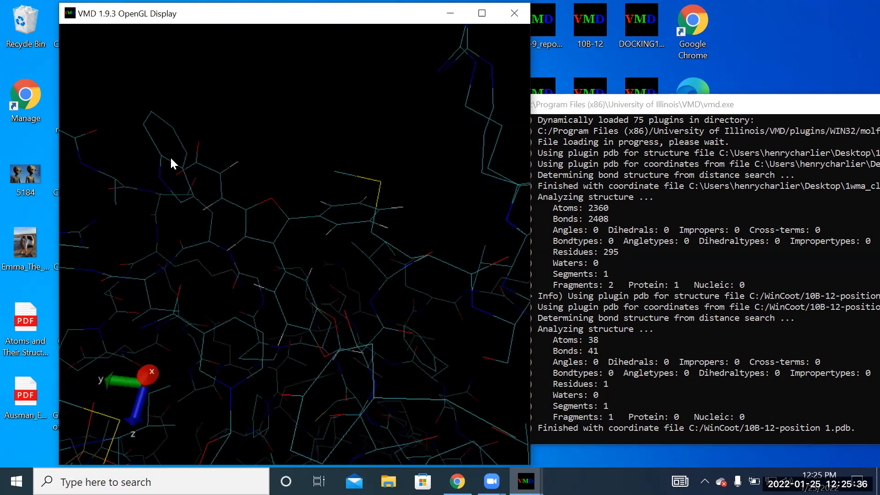
{"action": "left_click_drag", "start_coordinate": [237, 158], "coordinate": [233, 195]}
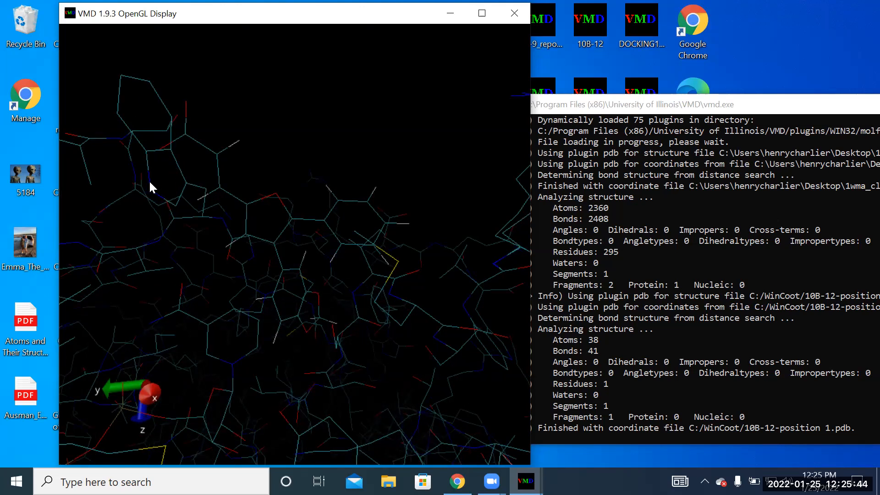
{"action": "left_click_drag", "start_coordinate": [234, 147], "coordinate": [381, 275]}
{"action": "left_click_drag", "start_coordinate": [335, 373], "coordinate": [281, 184]}
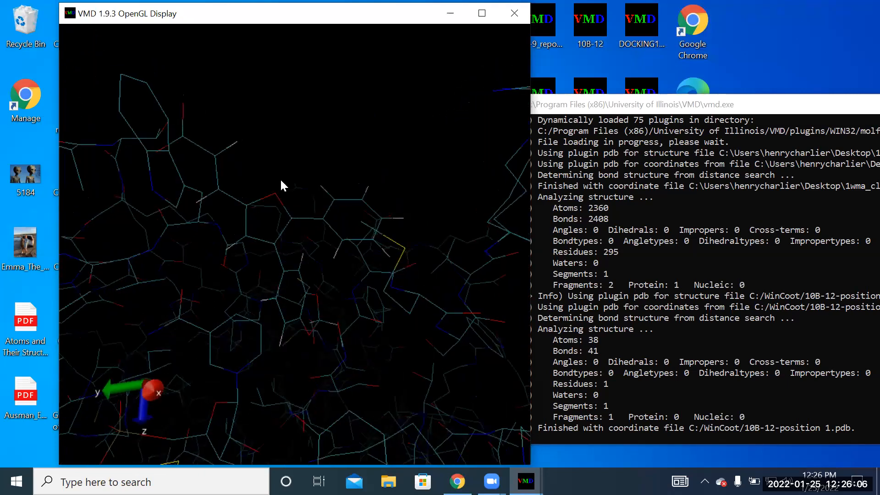
{"action": "left_click_drag", "start_coordinate": [286, 100], "coordinate": [413, 107]}
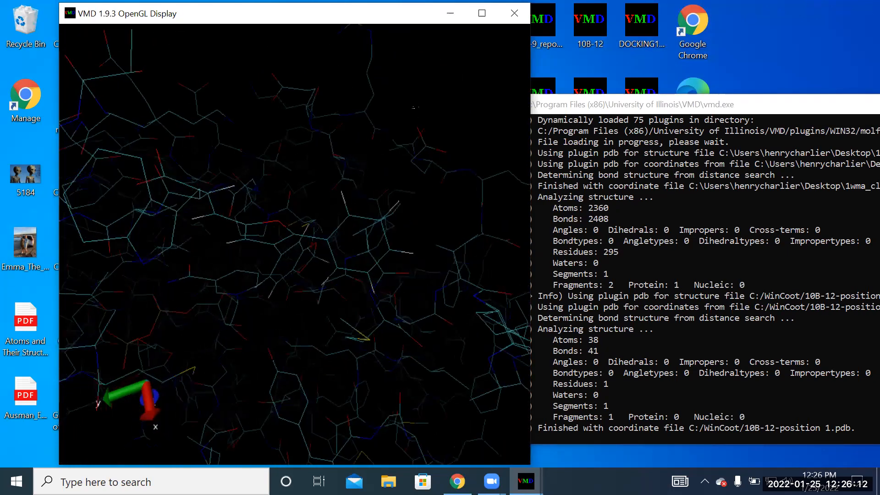
- Examine the wider protein around 10B-12 to judge how the ligand sits in the binding pocket
{"action": "scroll", "coordinate": [188, 43], "scroll_direction": "down", "scroll_amount": 5}
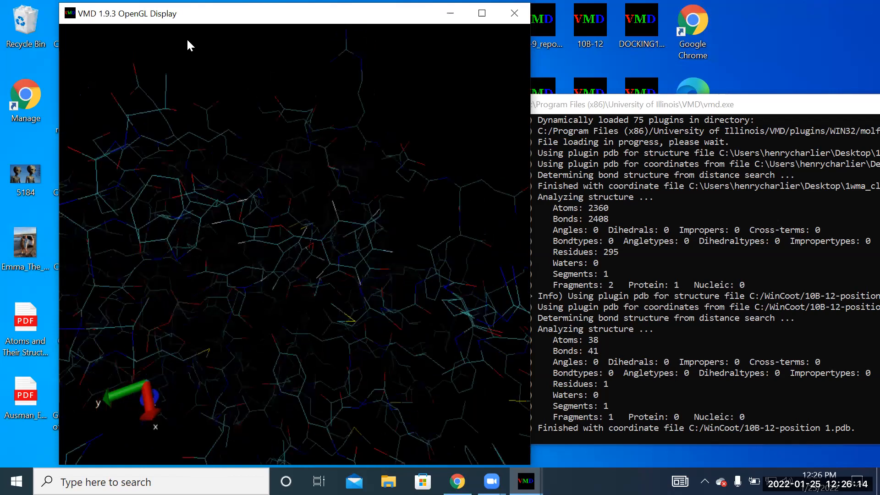
{"action": "scroll", "coordinate": [195, 35], "scroll_direction": "up", "scroll_amount": 5}
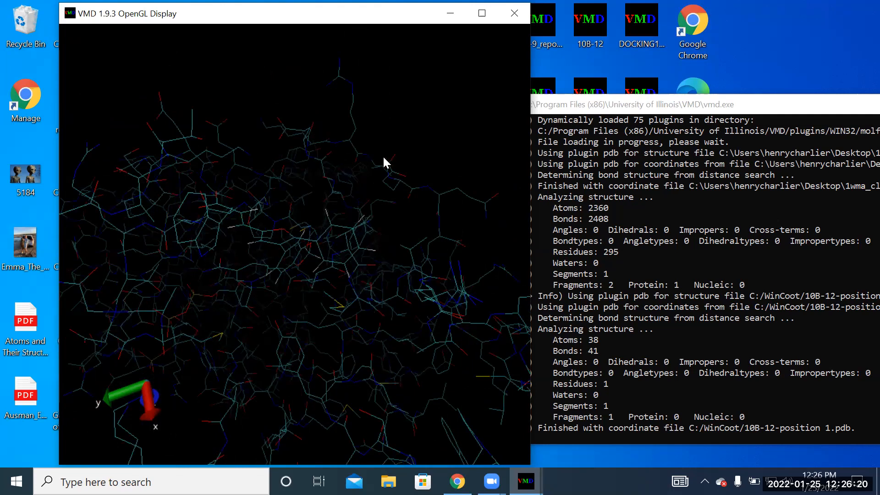
{"action": "left_click_drag", "start_coordinate": [401, 216], "coordinate": [386, 246]}
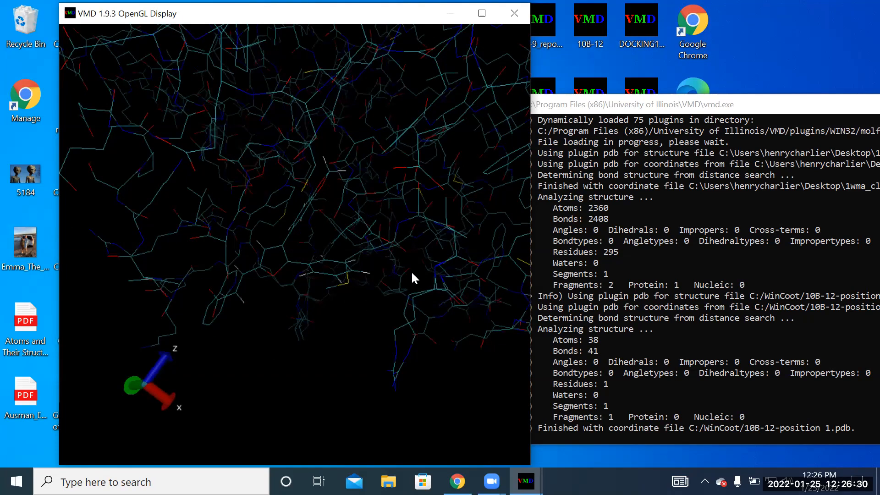
{"action": "left_click_drag", "start_coordinate": [328, 212], "coordinate": [376, 234]}
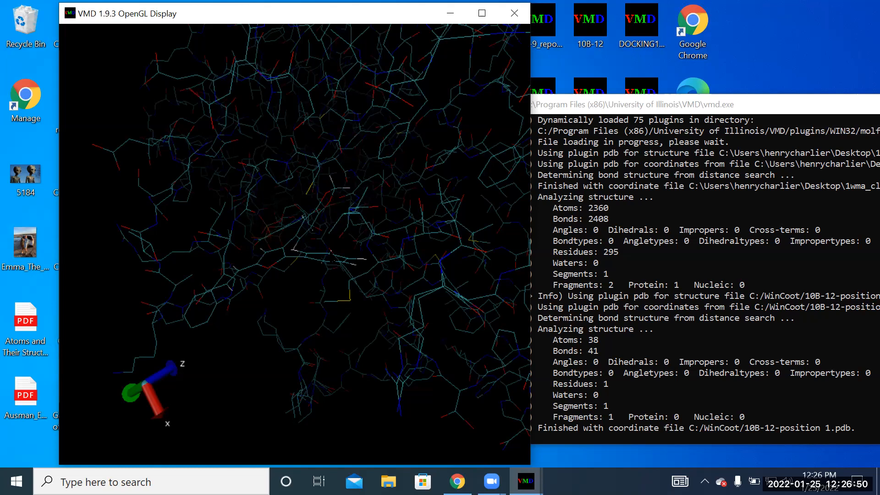
{"action": "left_click_drag", "start_coordinate": [302, 306], "coordinate": [284, 216]}
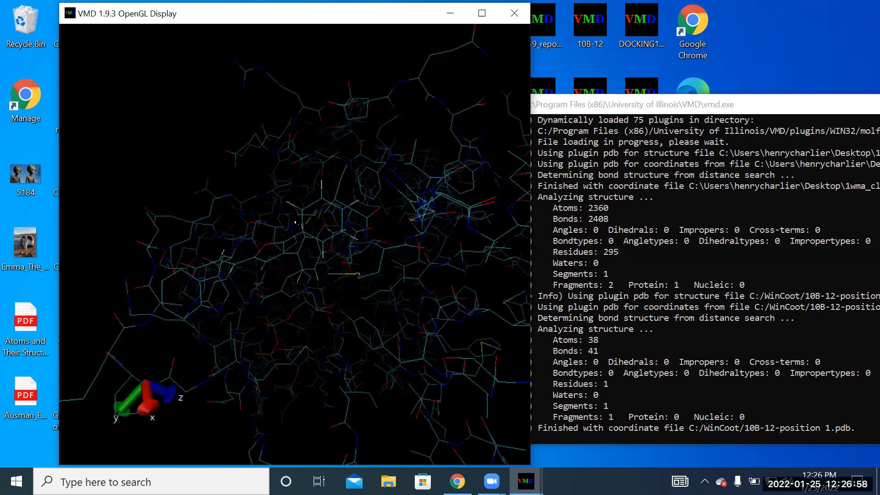
{"action": "left_click_drag", "start_coordinate": [307, 203], "coordinate": [346, 339]}
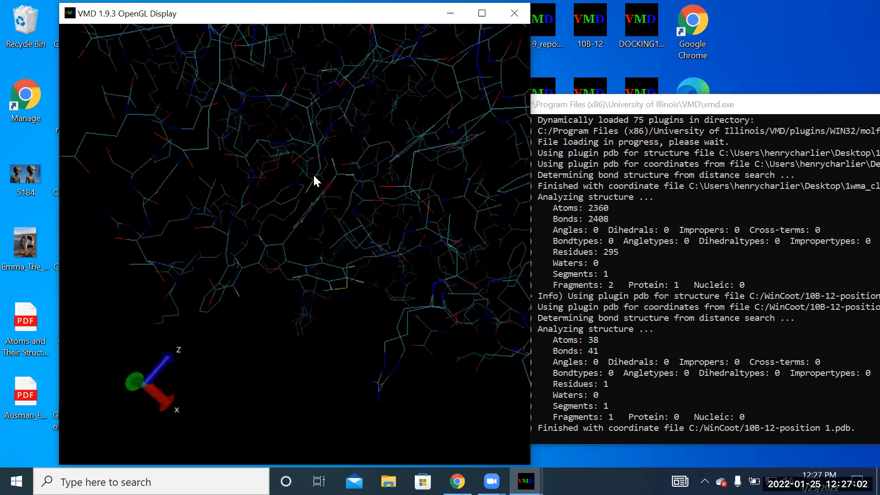
{"action": "left_click_drag", "start_coordinate": [320, 281], "coordinate": [183, 245]}
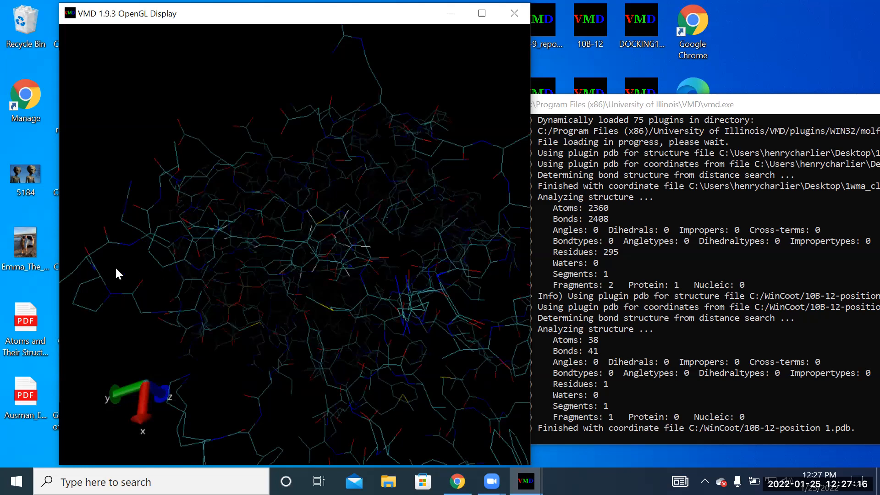
{"action": "left_click_drag", "start_coordinate": [197, 245], "coordinate": [191, 165]}
{"action": "left_click_drag", "start_coordinate": [381, 163], "coordinate": [165, 193]}
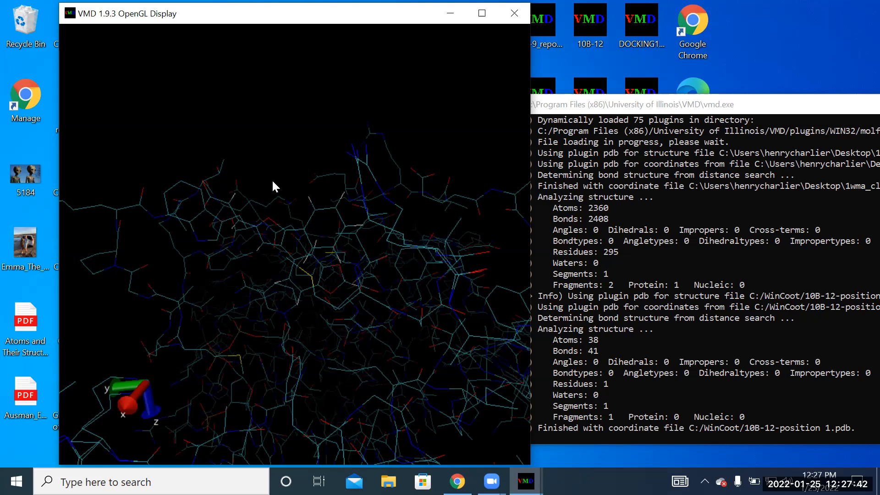
- Inspect the rings of 10B-12 and the nearest side chains close up for contacts and overlaps
{"action": "scroll", "coordinate": [270, 176], "scroll_direction": "up", "scroll_amount": 5}
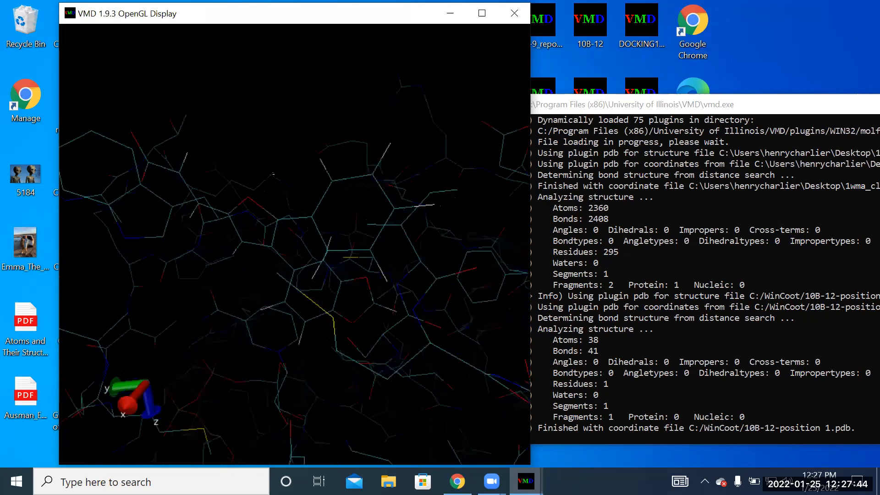
{"action": "left_click_drag", "start_coordinate": [338, 224], "coordinate": [347, 245]}
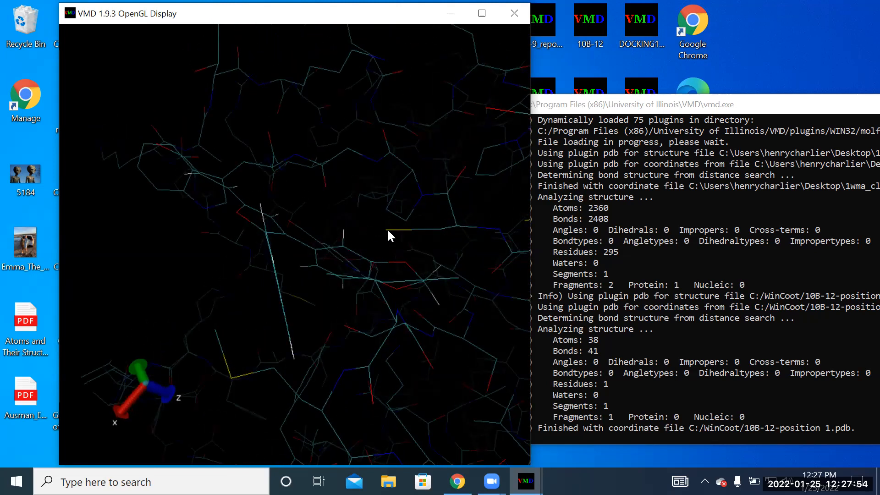
{"action": "left_click_drag", "start_coordinate": [338, 247], "coordinate": [307, 193]}
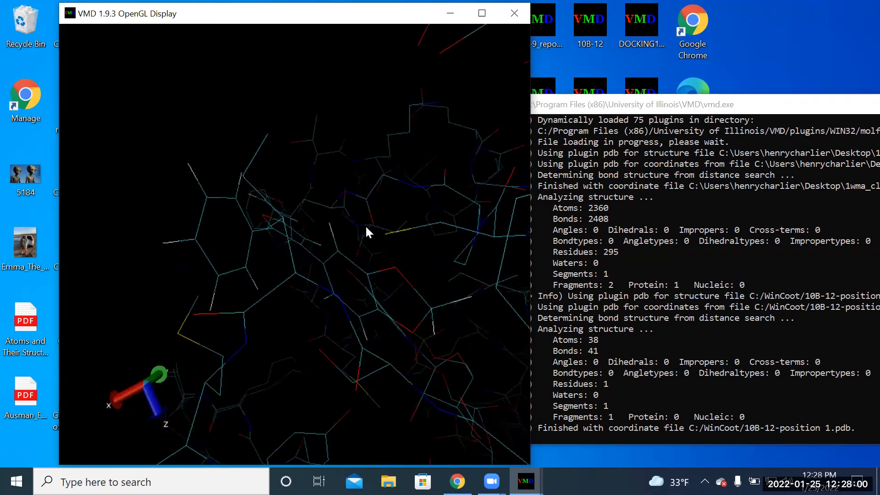
{"action": "left_click_drag", "start_coordinate": [369, 232], "coordinate": [363, 253]}
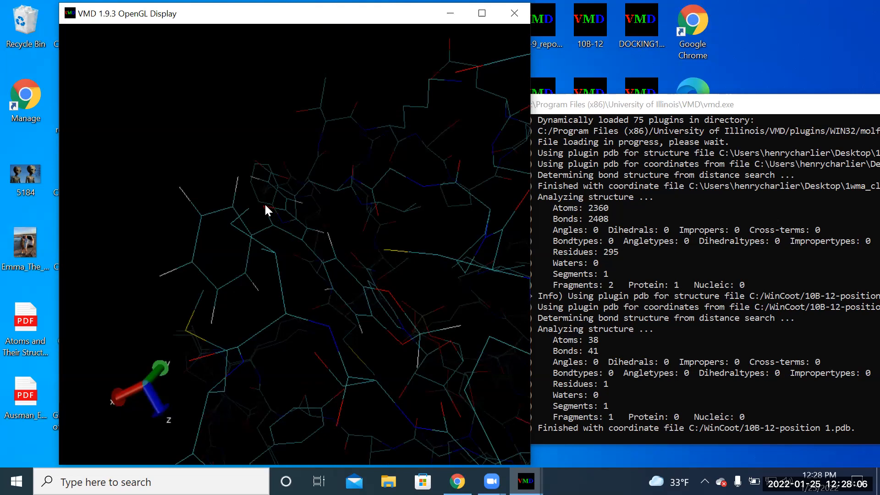
{"action": "left_click_drag", "start_coordinate": [302, 105], "coordinate": [326, 197]}
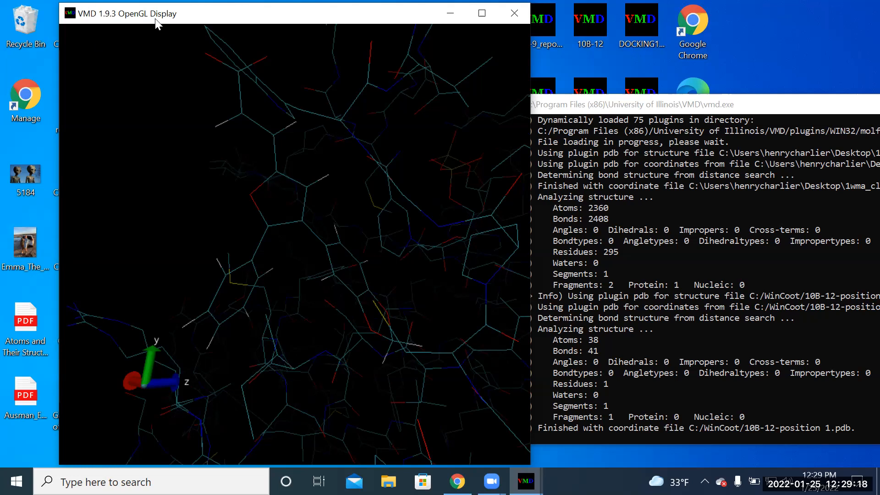
- Reposition the OpenGL Display window and maximize it for a larger view of the complex
{"action": "left_click_drag", "start_coordinate": [156, 23], "coordinate": [207, 28]}
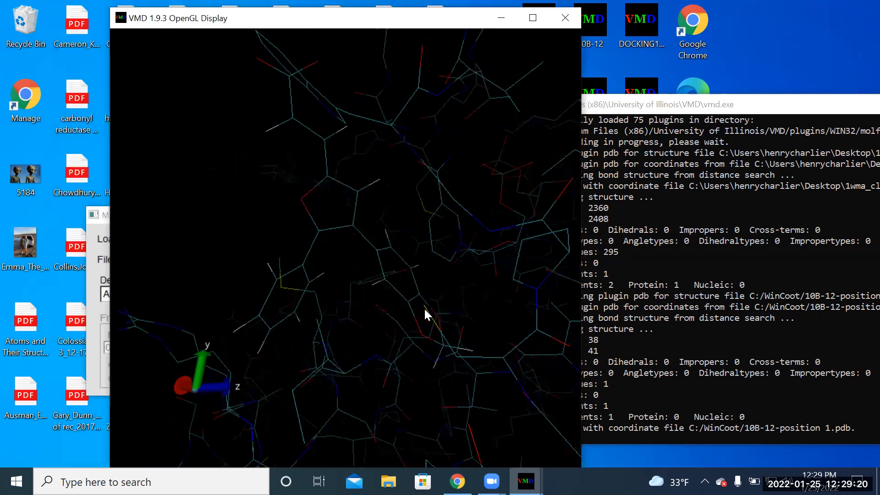
{"action": "double_click", "coordinate": [287, 30]}
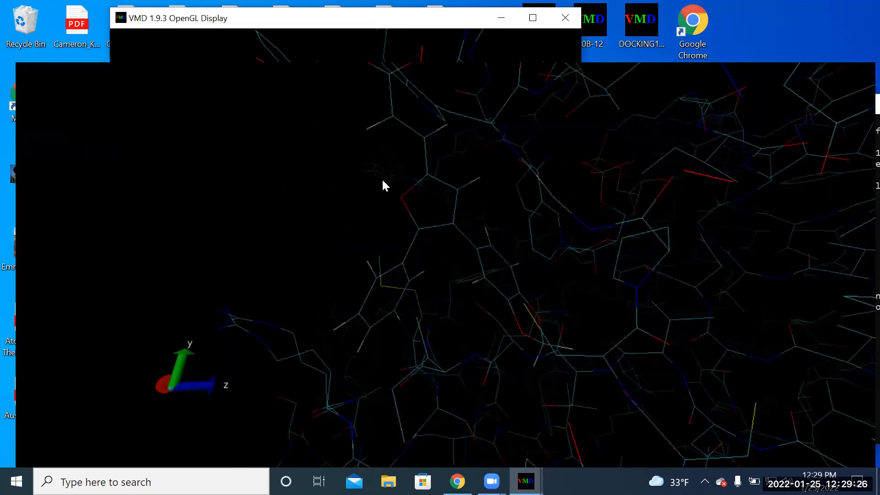
- Examine the line-drawn complex around 10B-12 from several angles in the enlarged display, and restore the window to its smaller size
{"action": "left_click_drag", "start_coordinate": [306, 259], "coordinate": [378, 61]}
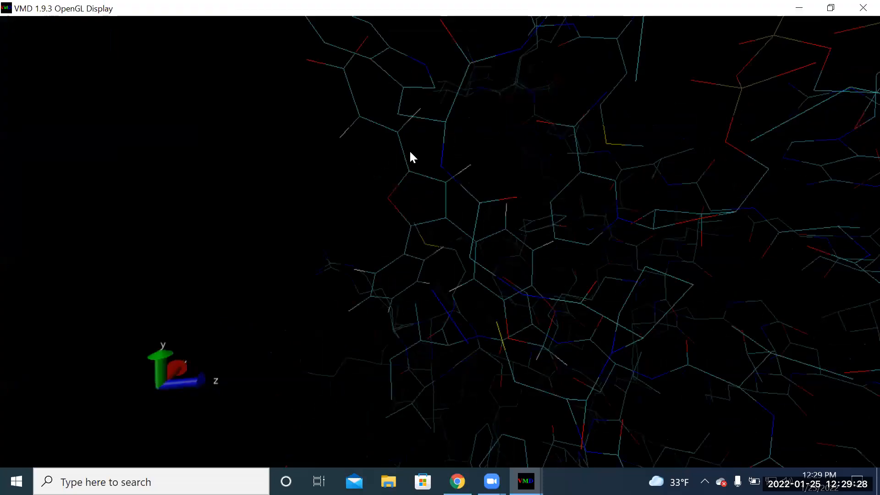
{"action": "left_click_drag", "start_coordinate": [436, 151], "coordinate": [480, 133]}
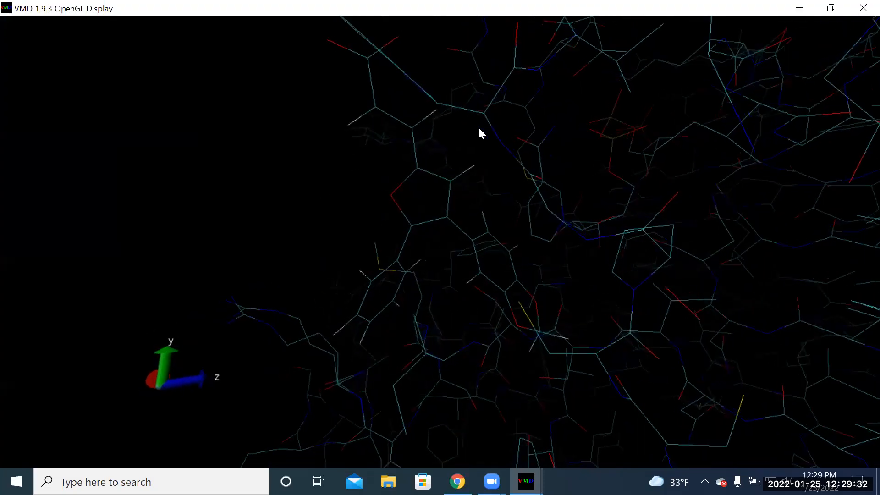
{"action": "left_click_drag", "start_coordinate": [181, 27], "coordinate": [230, 24]}
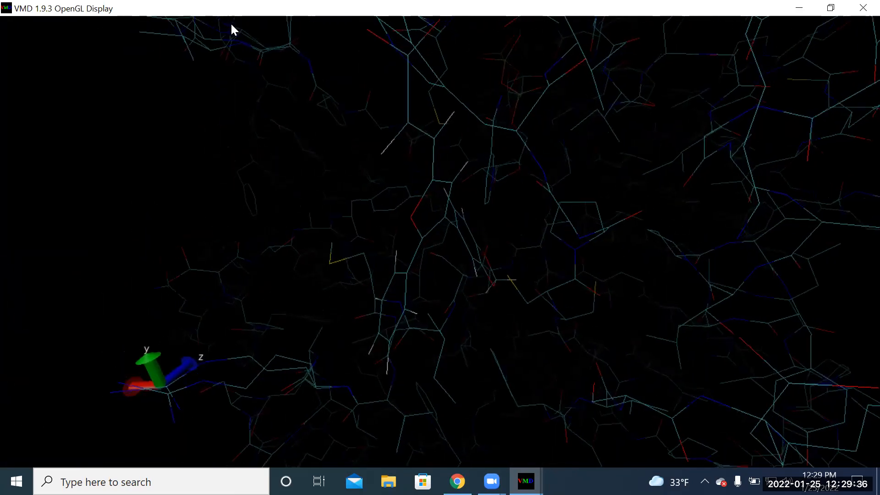
{"action": "left_click", "coordinate": [830, 7]}
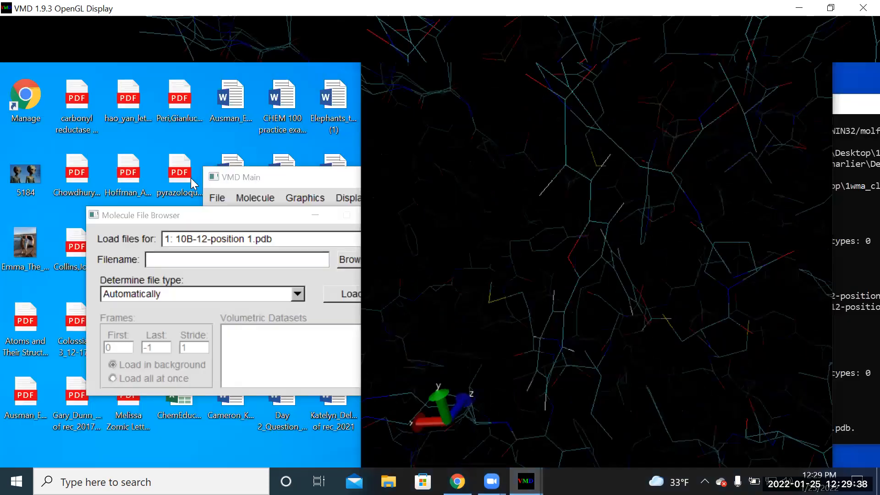
- Open the Graphical Representations settings for 10B-12-position 1.pdb and place the windows clear of the OpenGL Display
{"action": "left_click", "coordinate": [275, 178]}
{"action": "left_click_drag", "start_coordinate": [274, 179], "coordinate": [133, 172]}
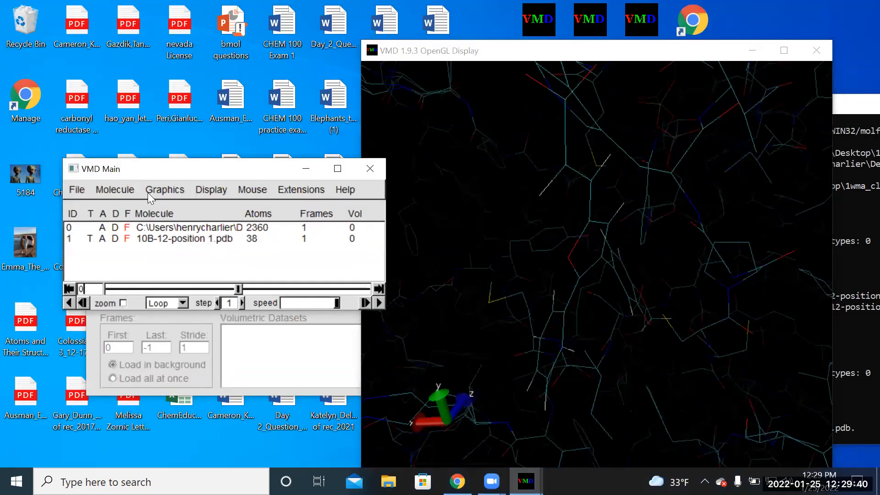
{"action": "left_click", "coordinate": [181, 191]}
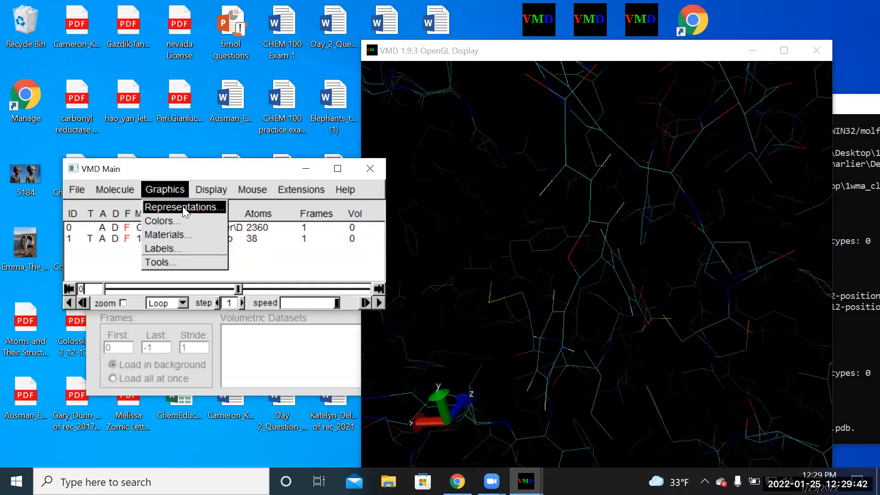
{"action": "left_click", "coordinate": [183, 207]}
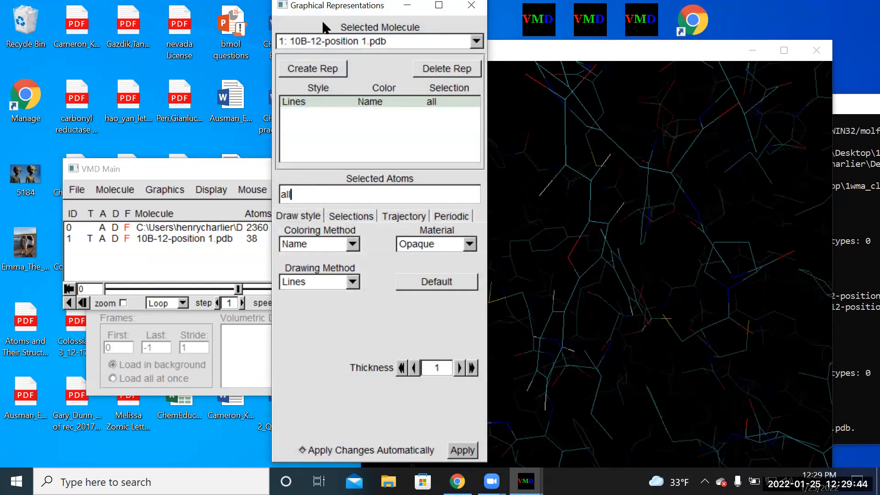
{"action": "left_click_drag", "start_coordinate": [321, 6], "coordinate": [172, 37]}
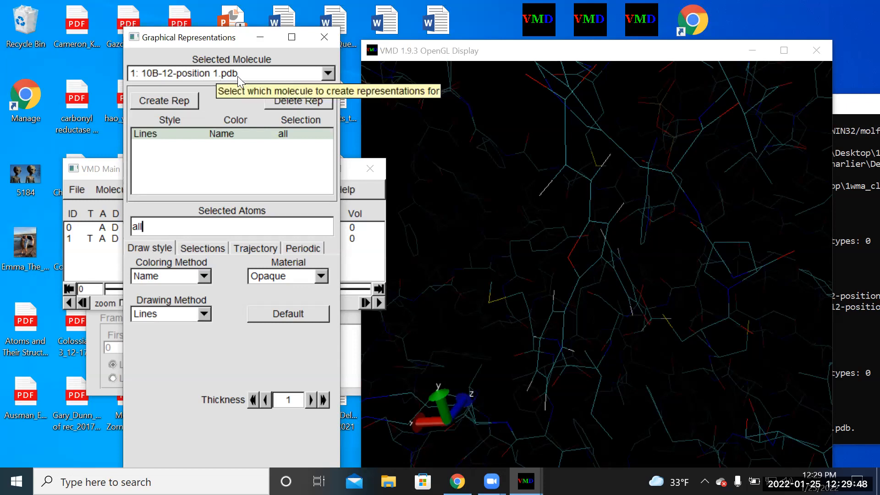
- Draw 10B-12 in the Licorice style with a bond radius of 0.1 and turn it to check the thinner bonds
{"action": "left_click", "coordinate": [205, 314]}
{"action": "left_click", "coordinate": [150, 409]}
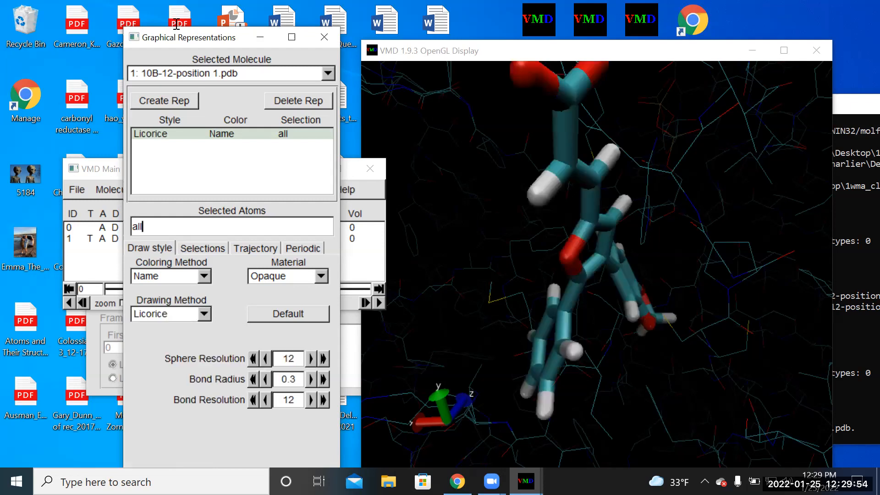
{"action": "left_click", "coordinate": [266, 380]}
{"action": "left_click", "coordinate": [266, 379]}
{"action": "left_click_drag", "start_coordinate": [488, 243], "coordinate": [418, 252]}
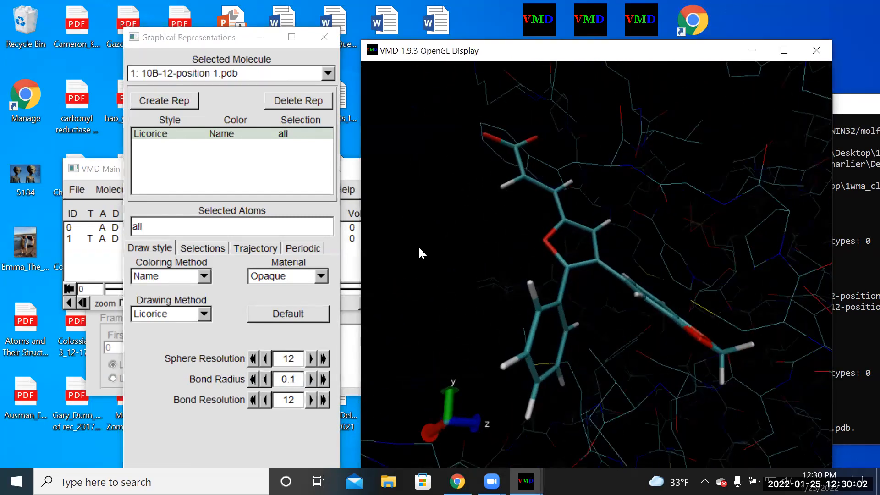
- Switch to the protein, molecule 0, and set its drawing method to Surf
{"action": "left_click", "coordinate": [327, 73]}
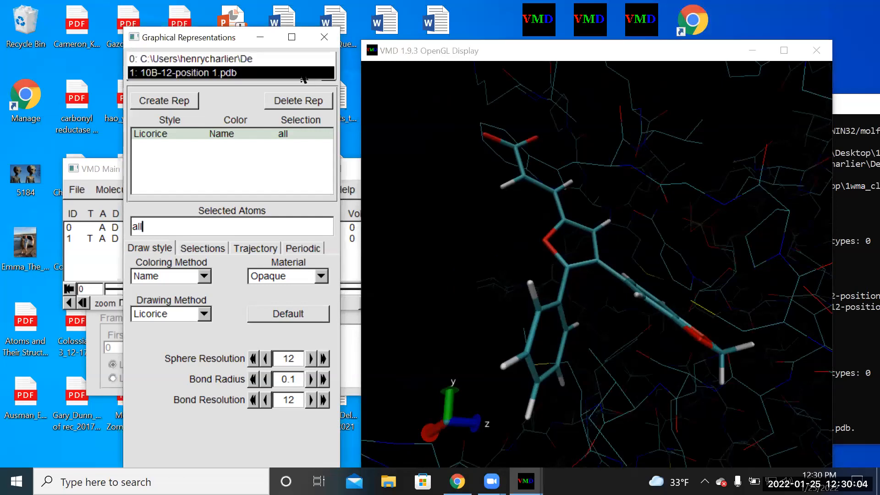
{"action": "left_click", "coordinate": [261, 57]}
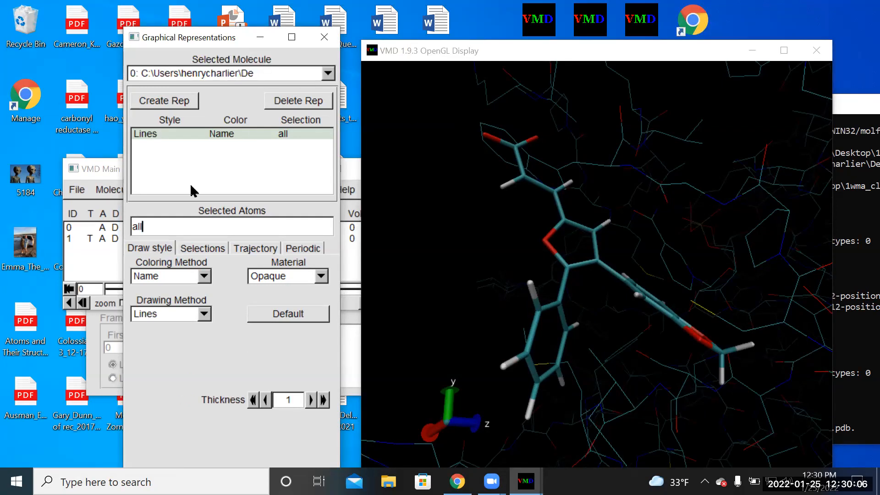
{"action": "left_click", "coordinate": [203, 313]}
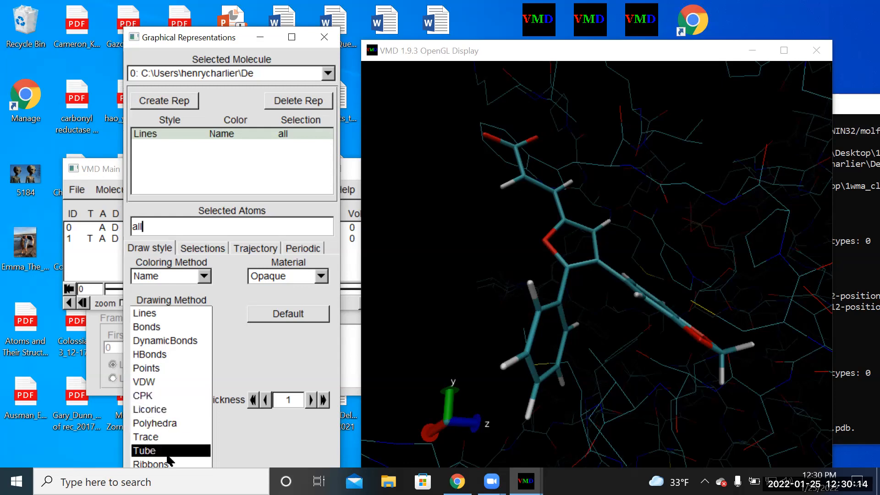
{"action": "left_click", "coordinate": [201, 46]}
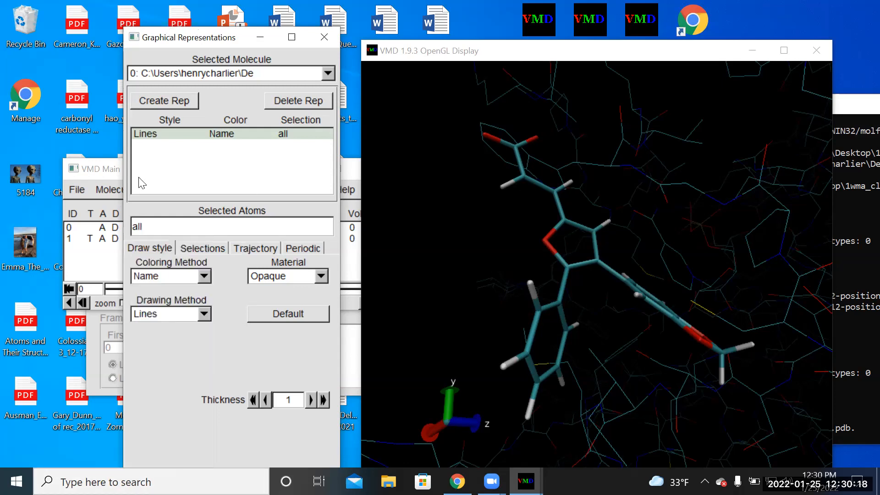
{"action": "left_click", "coordinate": [150, 288]}
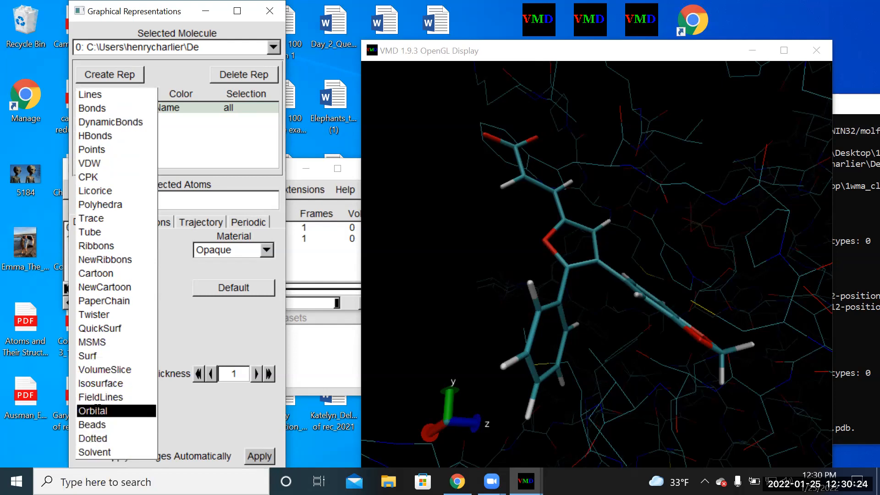
{"action": "left_click", "coordinate": [97, 356]}
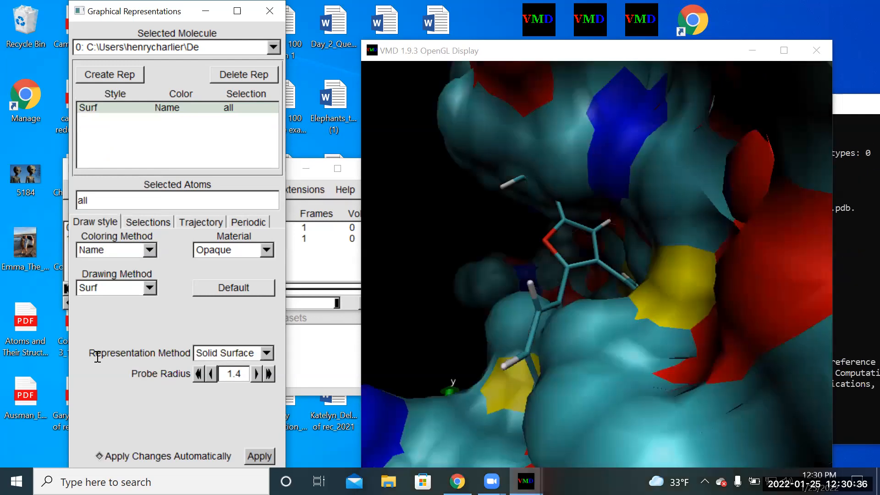
- Maximize the OpenGL Display and examine how 10B-12 sits against the protein surface from several angles
{"action": "left_click", "coordinate": [529, 55]}
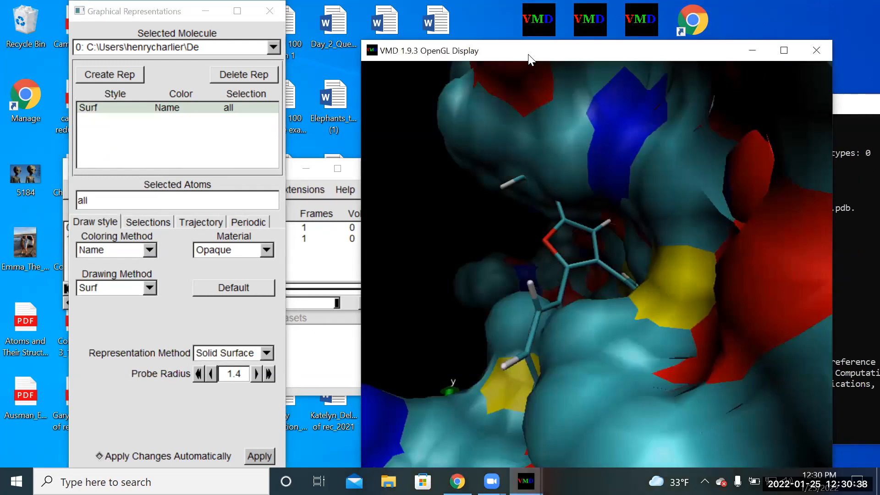
{"action": "double_click", "coordinate": [528, 55]}
{"action": "left_click_drag", "start_coordinate": [238, 197], "coordinate": [408, 193]}
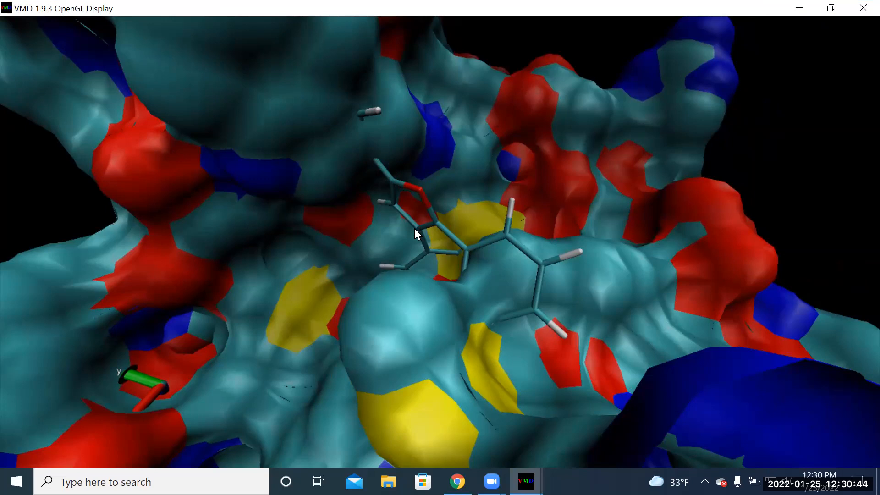
{"action": "left_click_drag", "start_coordinate": [415, 230], "coordinate": [411, 258]}
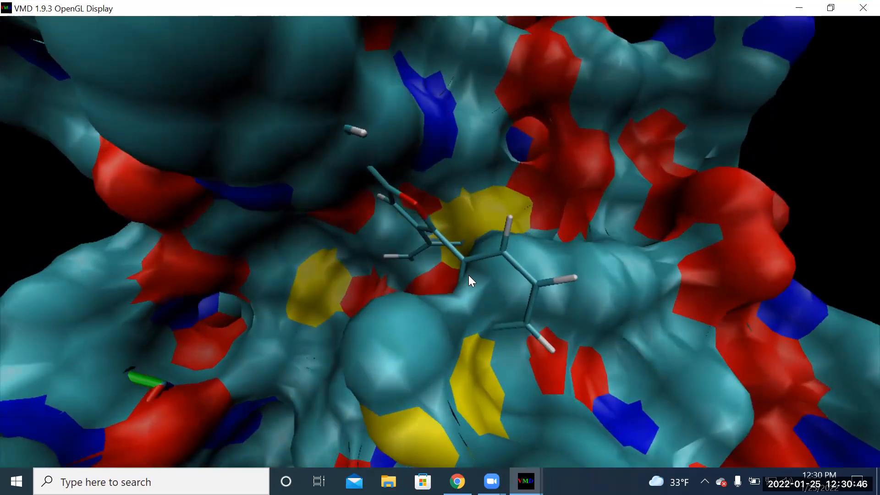
{"action": "left_click_drag", "start_coordinate": [469, 277], "coordinate": [489, 269]}
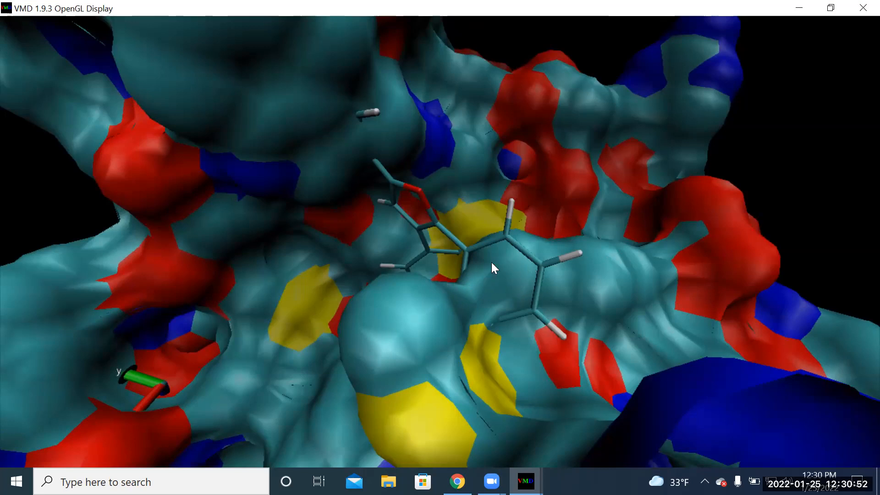
{"action": "left_click_drag", "start_coordinate": [523, 305], "coordinate": [650, 138]}
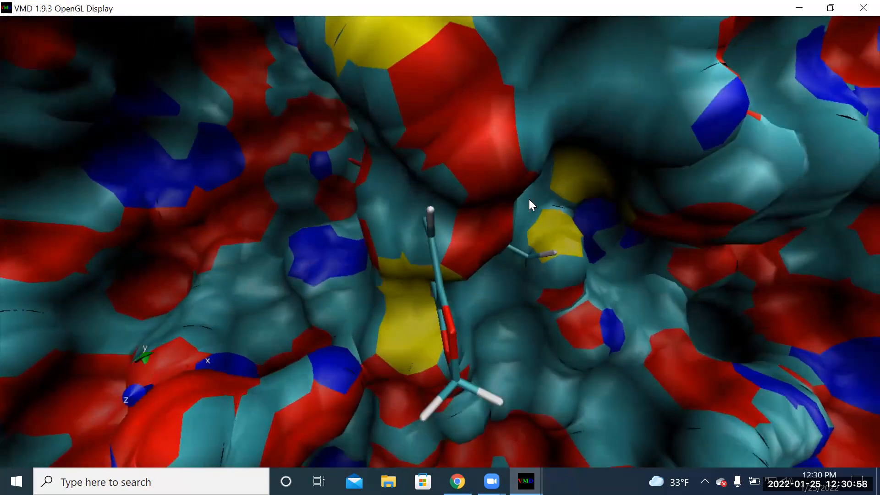
- Inspect the rings and carboxylate end of 10B-12 close up for places where they pass through the protein surface
{"action": "left_click_drag", "start_coordinate": [490, 234], "coordinate": [470, 329]}
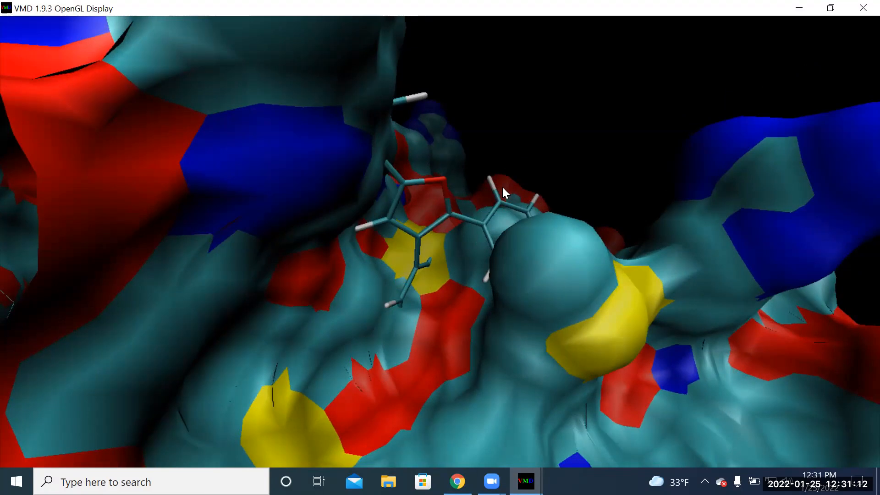
{"action": "left_click_drag", "start_coordinate": [525, 186], "coordinate": [515, 165]}
{"action": "mouse_move", "coordinate": [444, 167]}
{"action": "left_mouse_down"}
{"action": "mouse_move", "coordinate": [450, 202]}
{"action": "mouse_move", "coordinate": [471, 191]}
{"action": "mouse_move", "coordinate": [434, 152]}
{"action": "mouse_move", "coordinate": [425, 167]}
{"action": "mouse_move", "coordinate": [436, 178]}
{"action": "left_mouse_up"}
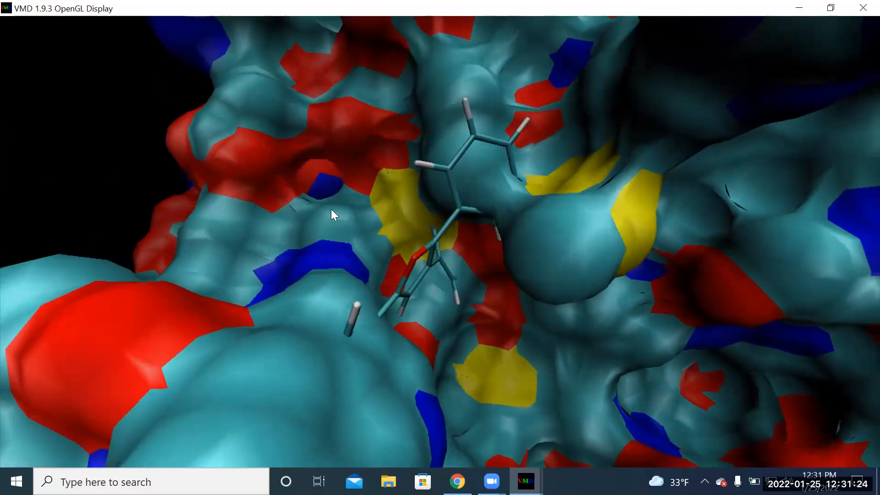
{"action": "left_click_drag", "start_coordinate": [364, 278], "coordinate": [387, 265]}
{"action": "left_click_drag", "start_coordinate": [479, 329], "coordinate": [434, 307]}
{"action": "left_click_drag", "start_coordinate": [410, 339], "coordinate": [457, 274]}
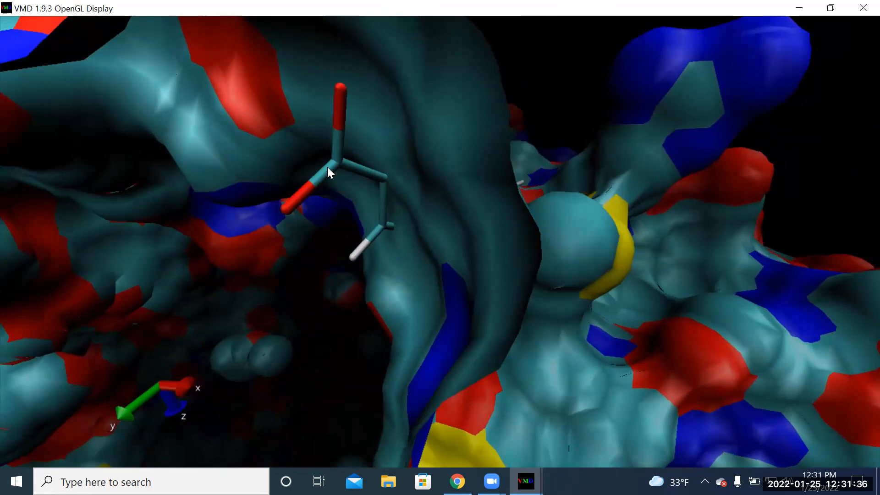
{"action": "left_click_drag", "start_coordinate": [548, 277], "coordinate": [465, 359]}
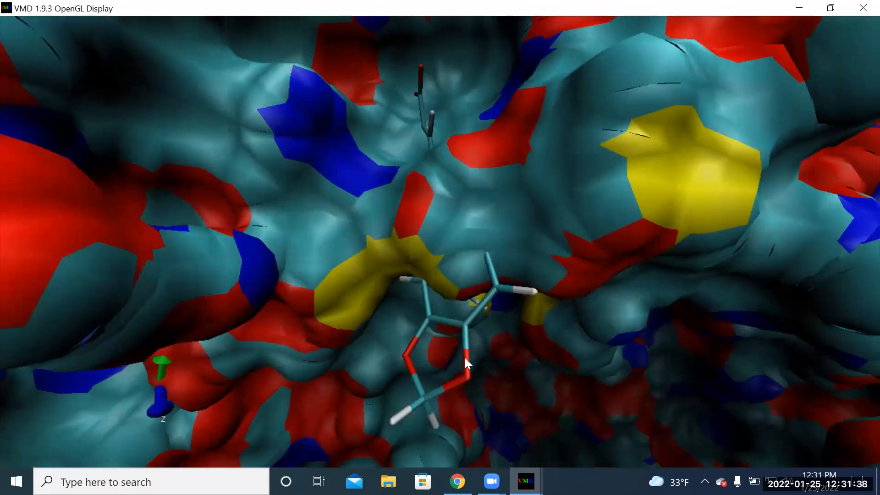
{"action": "left_click_drag", "start_coordinate": [532, 273], "coordinate": [493, 317]}
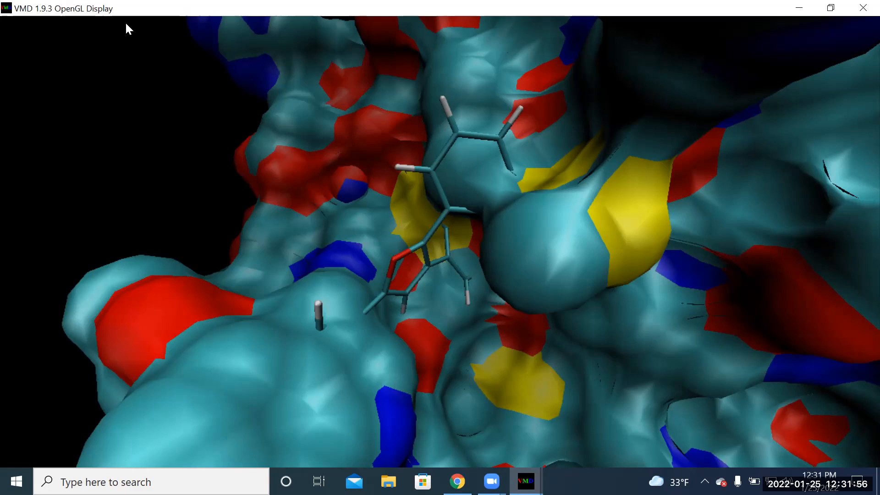
- Restore the OpenGL Display to a smaller window and reposition it beside the VMD console
{"action": "key", "text": "super+Down"}
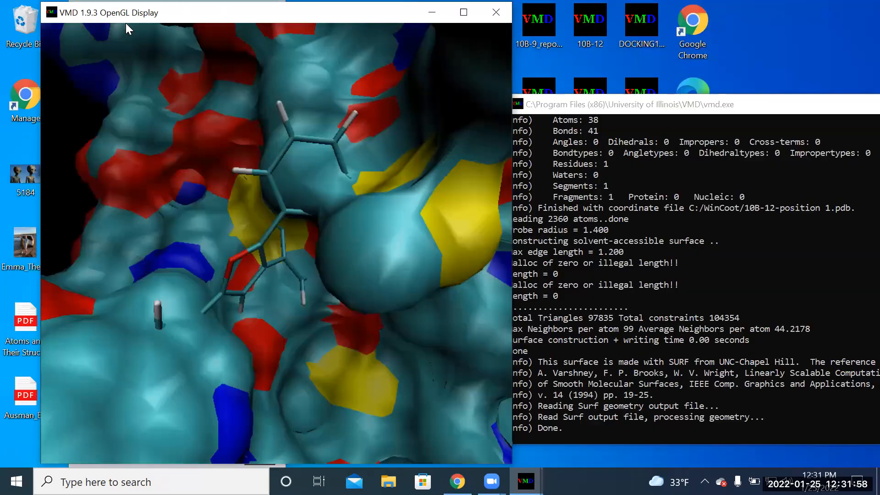
{"action": "left_click_drag", "start_coordinate": [285, 17], "coordinate": [365, 140]}
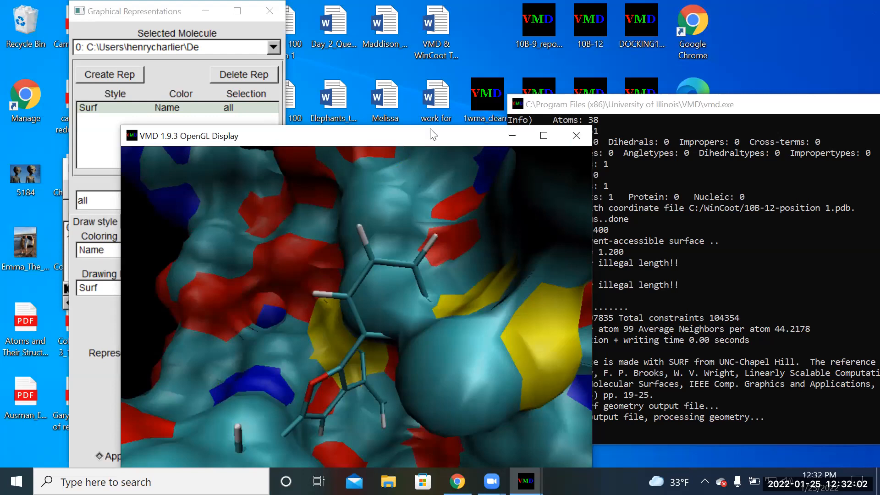
{"action": "left_click_drag", "start_coordinate": [433, 134], "coordinate": [447, 49]}
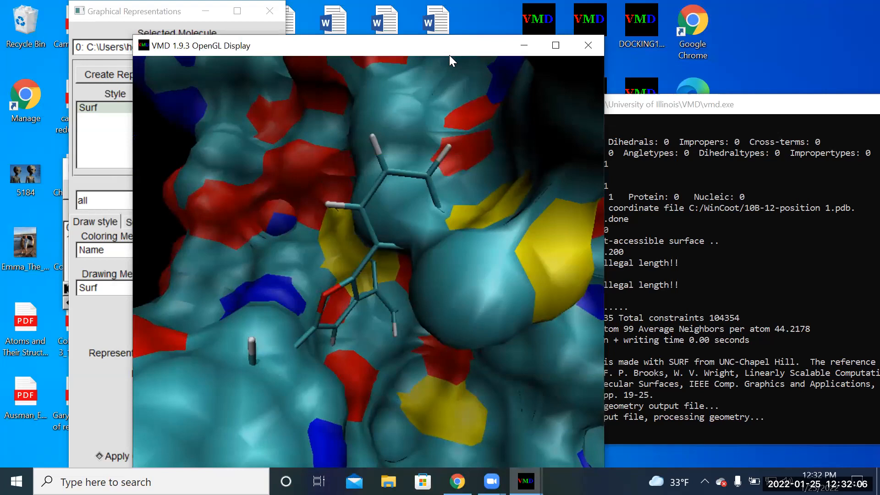
{"action": "left_click_drag", "start_coordinate": [449, 55], "coordinate": [370, 33]}
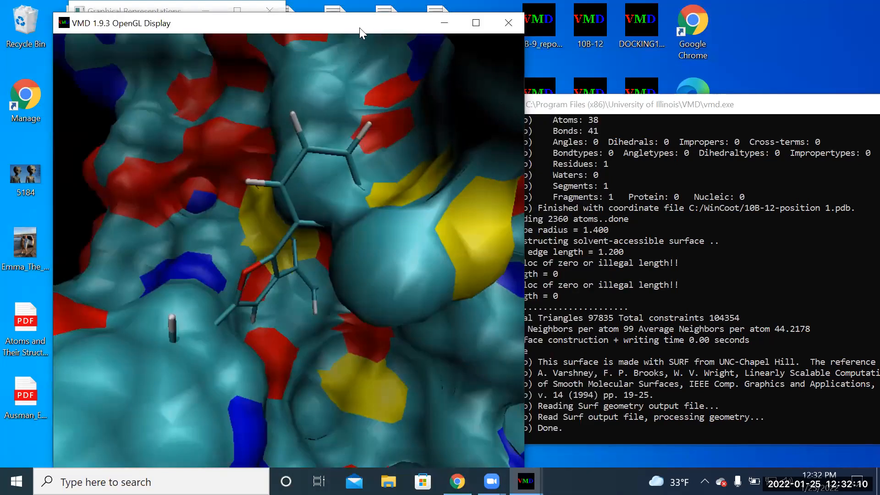
{"action": "left_click_drag", "start_coordinate": [359, 27], "coordinate": [359, 22]}
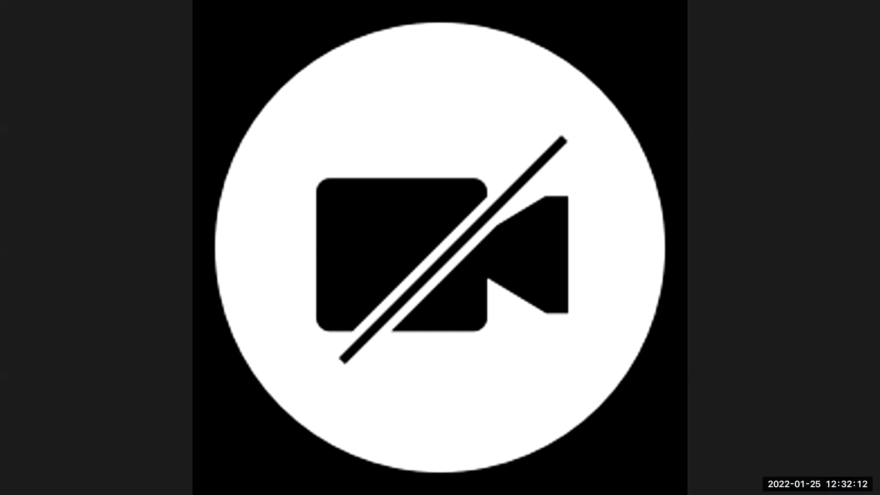